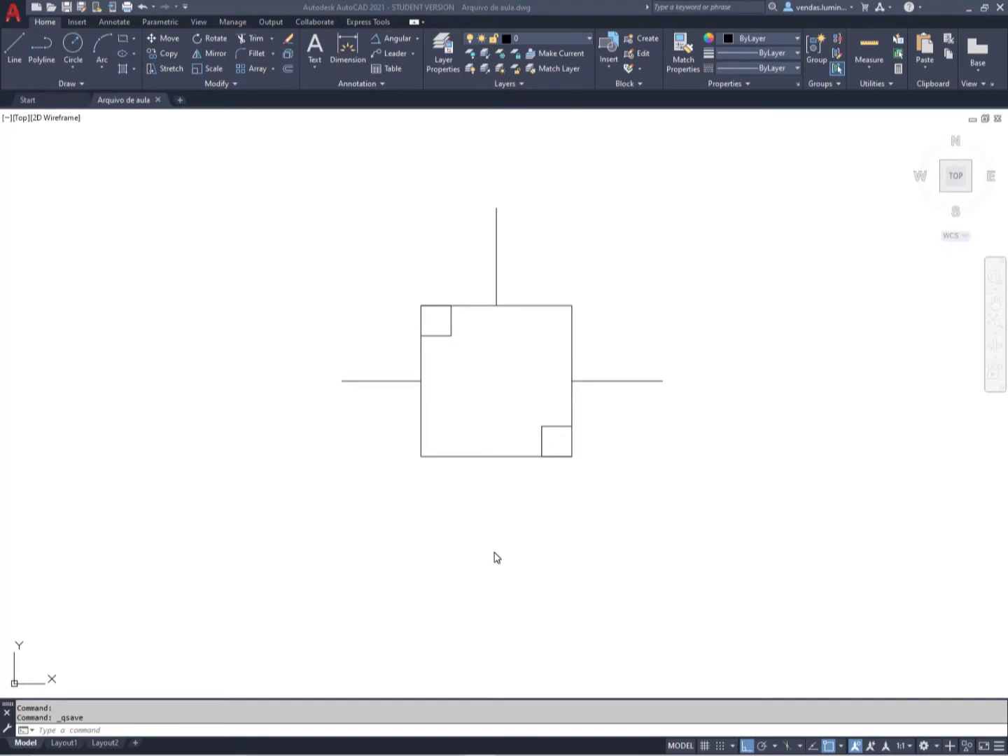
Inspect the square figure at closer and wider zoom levels, and fit the whole drawing in the view
{"action": "left_click", "coordinate": [398, 406]}
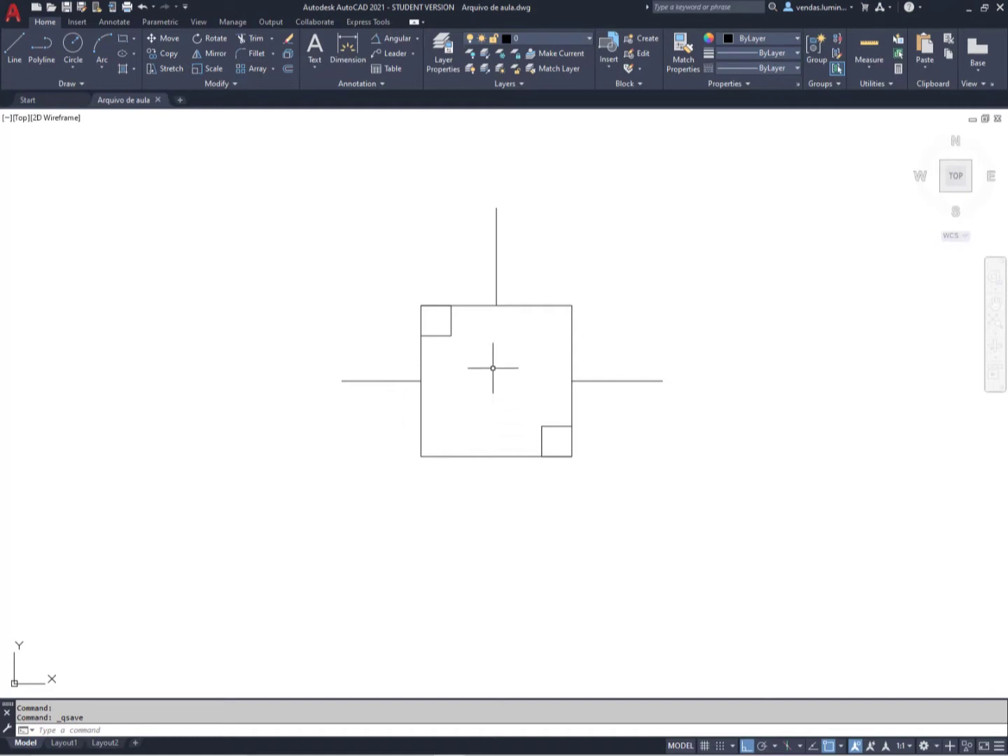
{"action": "scroll", "coordinate": [493, 368], "scroll_direction": "up", "scroll_amount": 5}
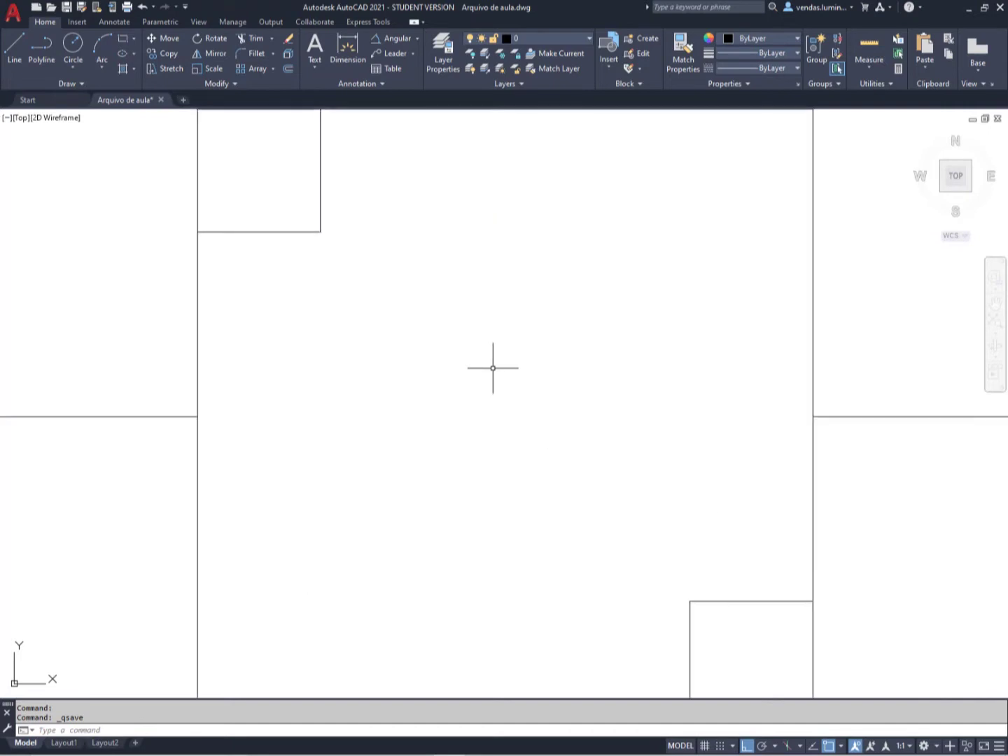
{"action": "scroll", "coordinate": [493, 367], "scroll_direction": "down", "scroll_amount": 10}
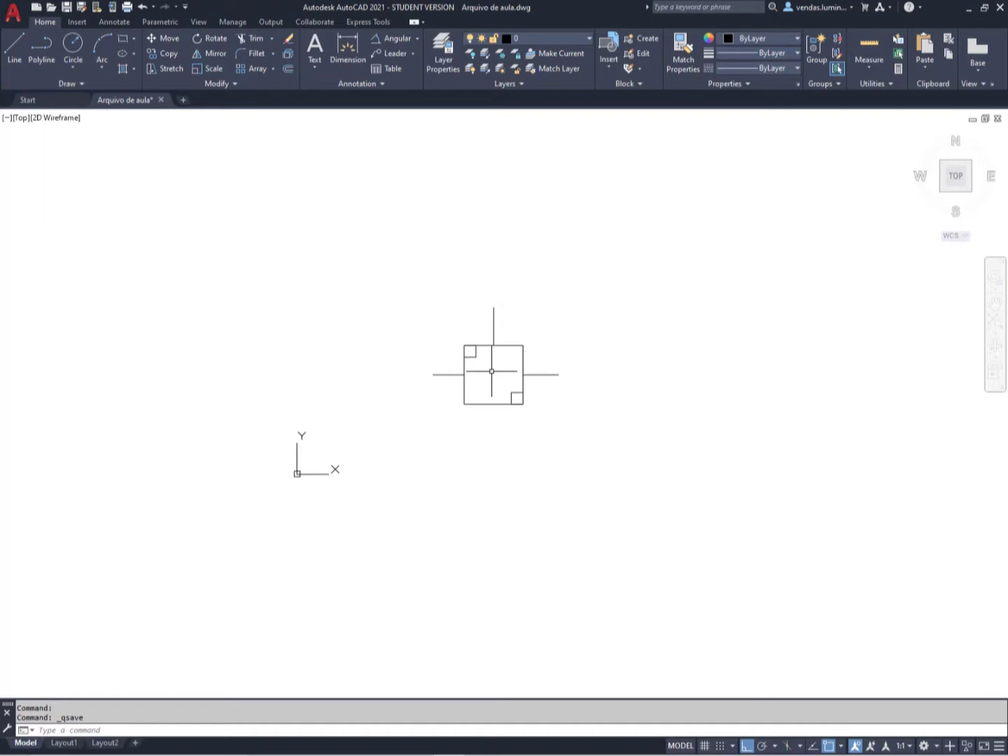
{"action": "mouse_move", "coordinate": [492, 371]}
{"action": "middle_mouse_down"}
{"action": "mouse_move", "coordinate": [534, 342]}
{"action": "mouse_move", "coordinate": [602, 266]}
{"action": "mouse_move", "coordinate": [511, 199]}
{"action": "mouse_move", "coordinate": [419, 246]}
{"action": "mouse_move", "coordinate": [392, 354]}
{"action": "mouse_move", "coordinate": [308, 308]}
{"action": "mouse_move", "coordinate": [350, 230]}
{"action": "mouse_move", "coordinate": [403, 302]}
{"action": "mouse_move", "coordinate": [465, 313]}
{"action": "mouse_move", "coordinate": [571, 275]}
{"action": "mouse_move", "coordinate": [642, 297]}
{"action": "mouse_move", "coordinate": [794, 301]}
{"action": "mouse_move", "coordinate": [646, 388]}
{"action": "mouse_move", "coordinate": [569, 524]}
{"action": "mouse_move", "coordinate": [342, 421]}
{"action": "mouse_move", "coordinate": [304, 314]}
{"action": "mouse_move", "coordinate": [369, 438]}
{"action": "mouse_move", "coordinate": [385, 343]}
{"action": "mouse_move", "coordinate": [525, 388]}
{"action": "mouse_move", "coordinate": [498, 357]}
{"action": "middle_mouse_up"}
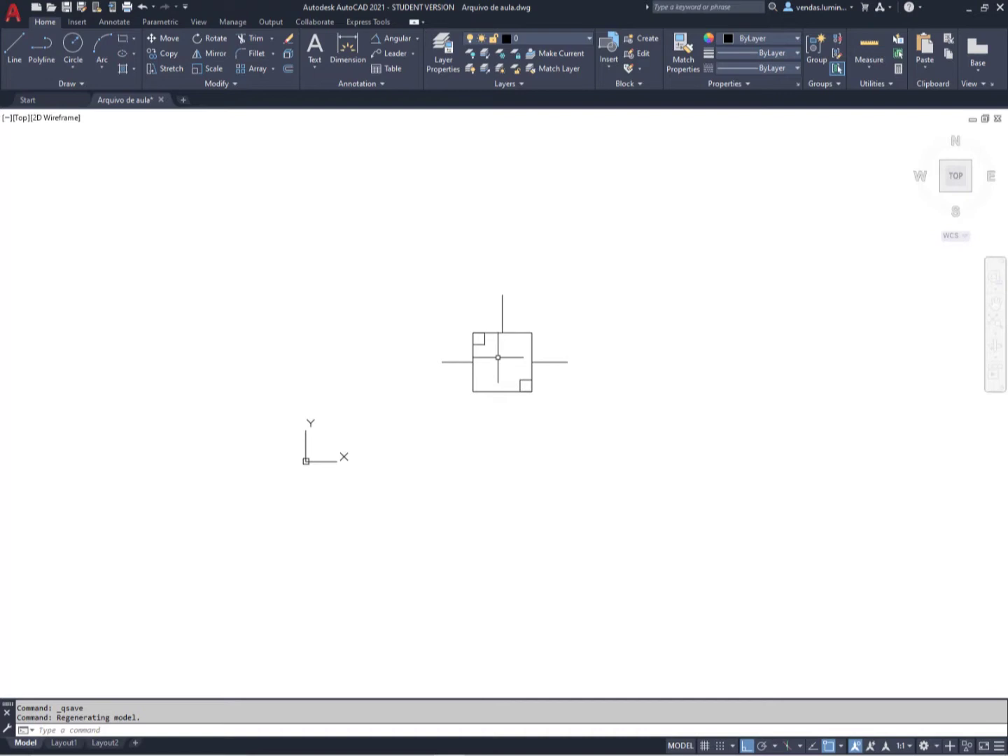
{"action": "key", "text": "Escape"}
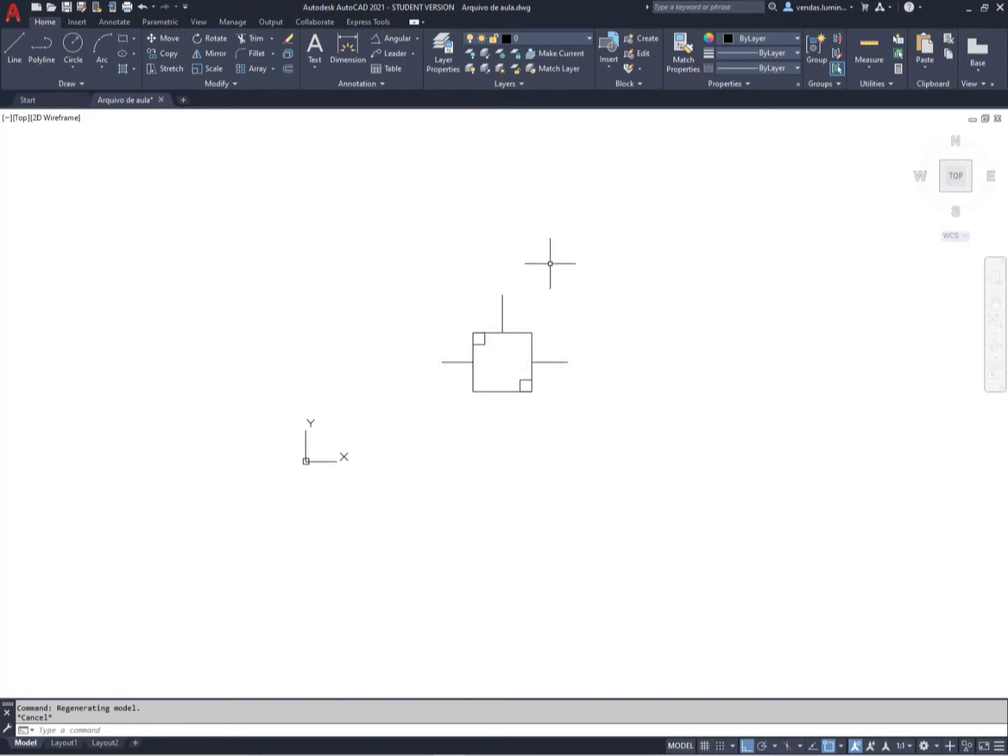
{"action": "middle_click", "coordinate": [598, 296]}
{"action": "middle_click", "coordinate": [598, 296]}
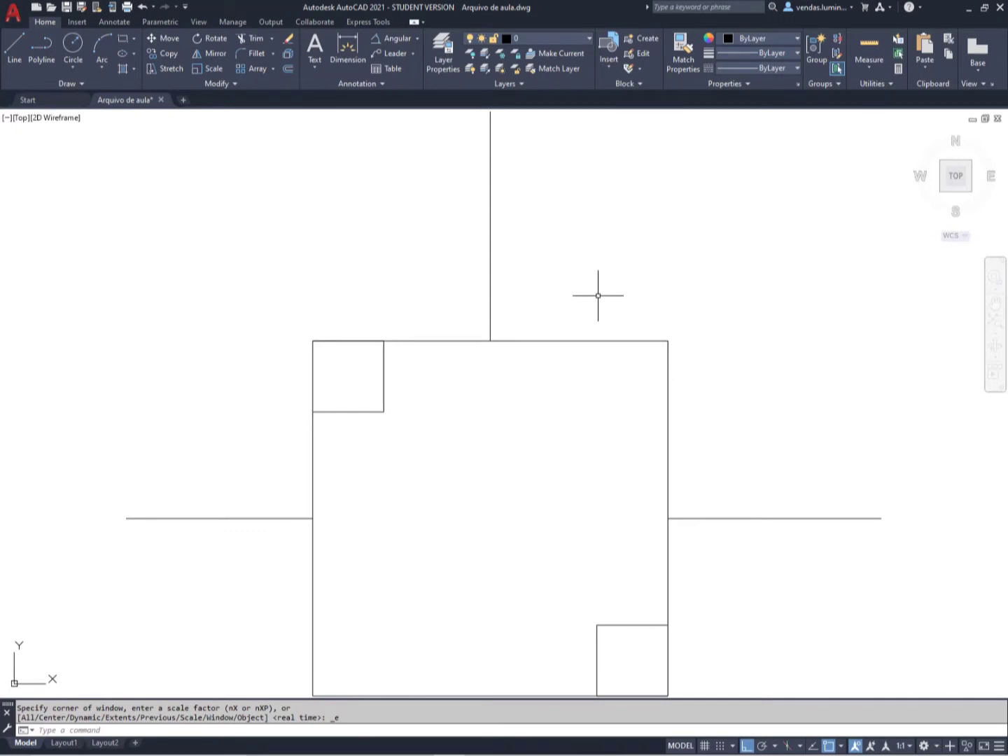
Draw a circle with a radius of about 10.26 well to the left of the square figure
{"action": "scroll", "coordinate": [598, 295], "scroll_direction": "down", "scroll_amount": 6}
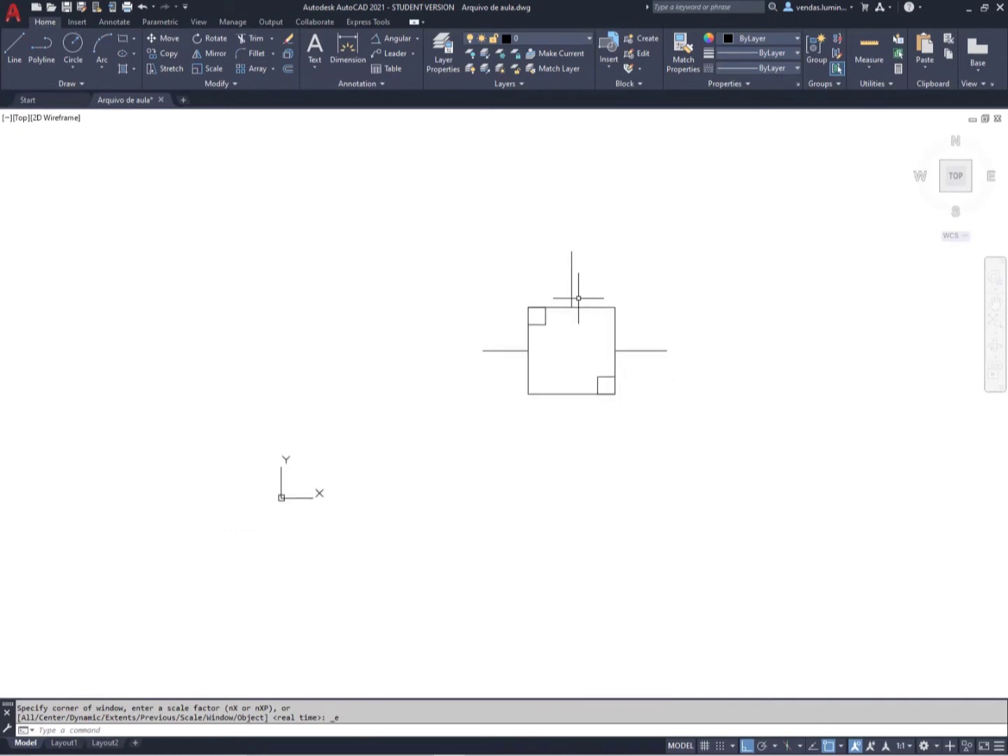
{"action": "type", "text": "c"}
{"action": "key", "text": "Return"}
{"action": "left_click", "coordinate": [41, 257]}
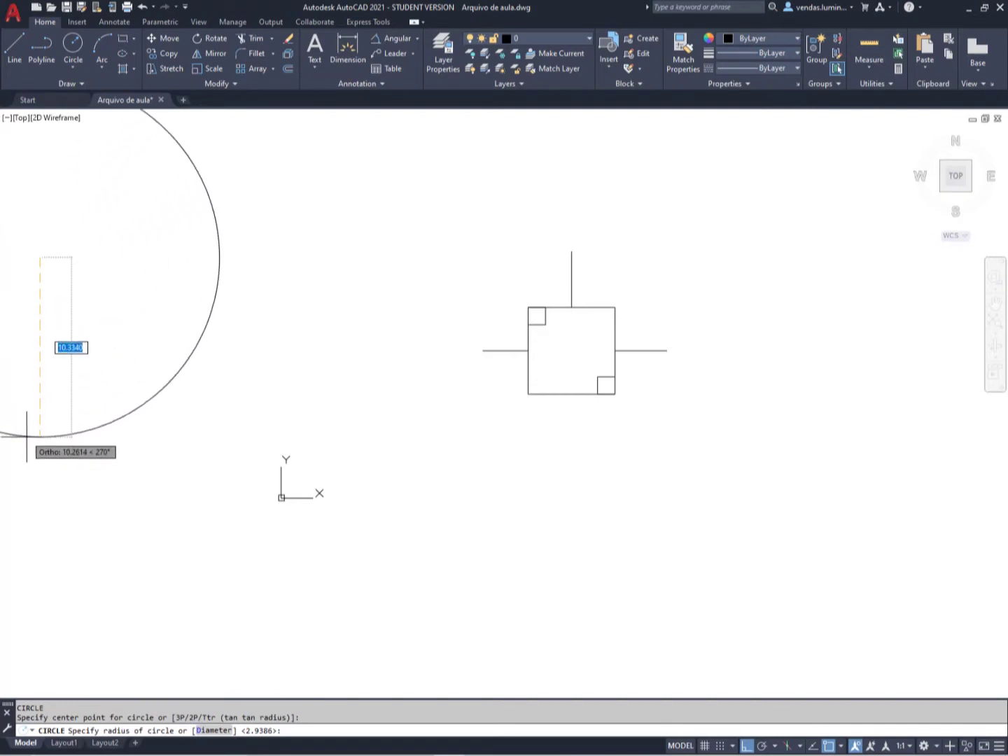
{"action": "left_click", "coordinate": [26, 436]}
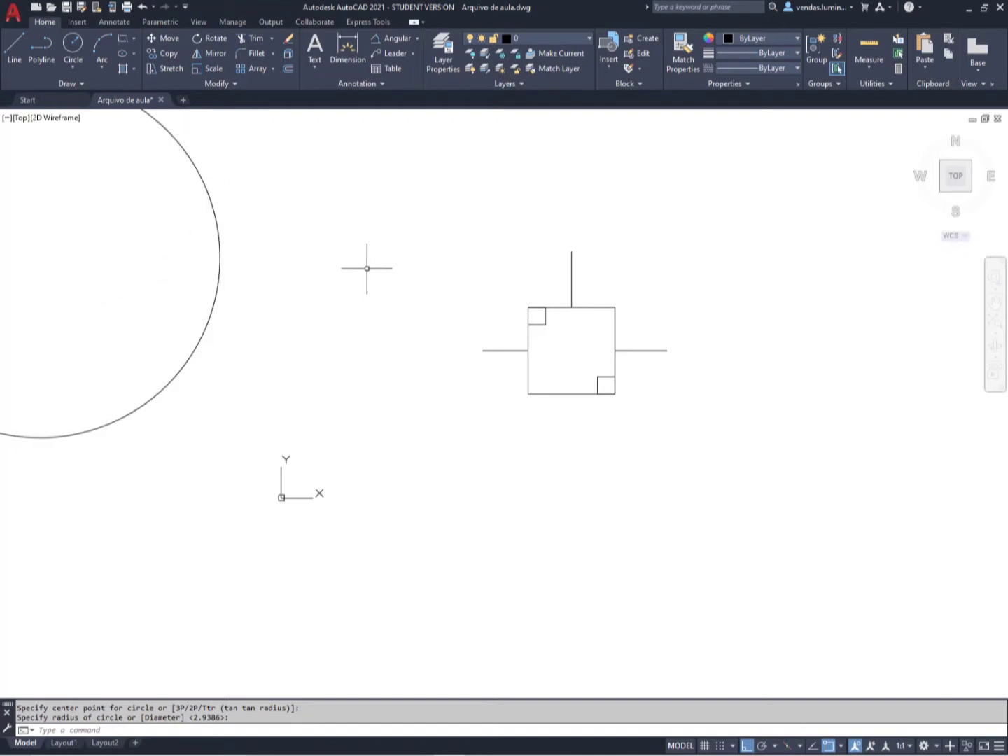
Fit the circle and the square figure in the view, and examine both by zooming and panning
{"action": "middle_click", "coordinate": [418, 227]}
{"action": "middle_click", "coordinate": [417, 227]}
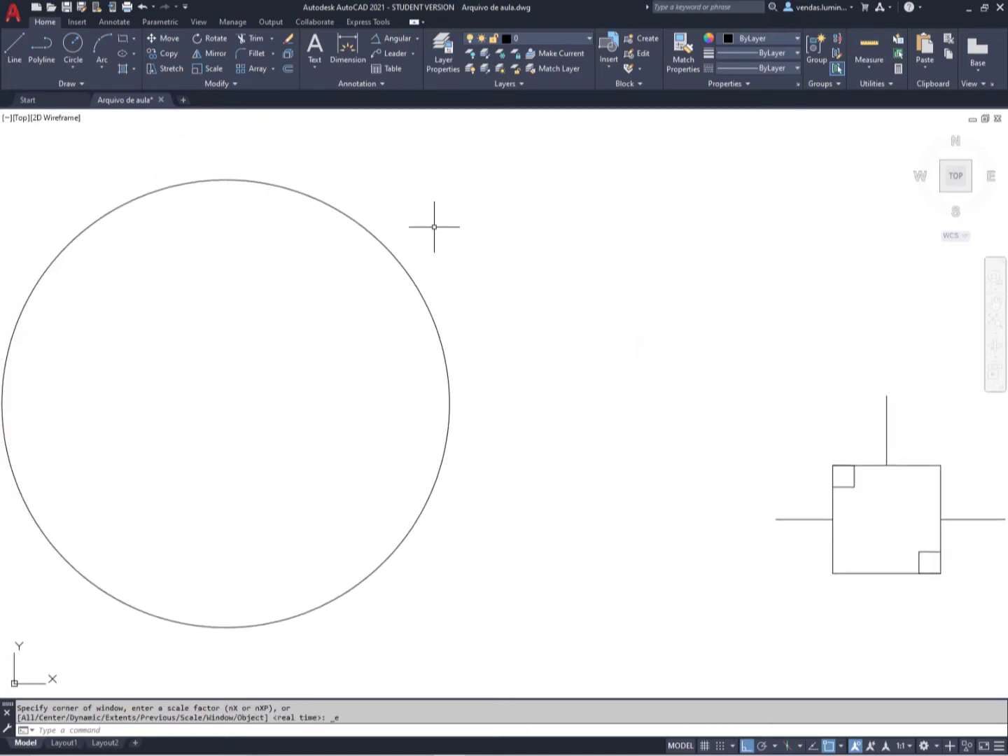
{"action": "scroll", "coordinate": [538, 254], "scroll_direction": "down", "scroll_amount": 2}
{"action": "scroll", "coordinate": [532, 306], "scroll_direction": "up", "scroll_amount": 1}
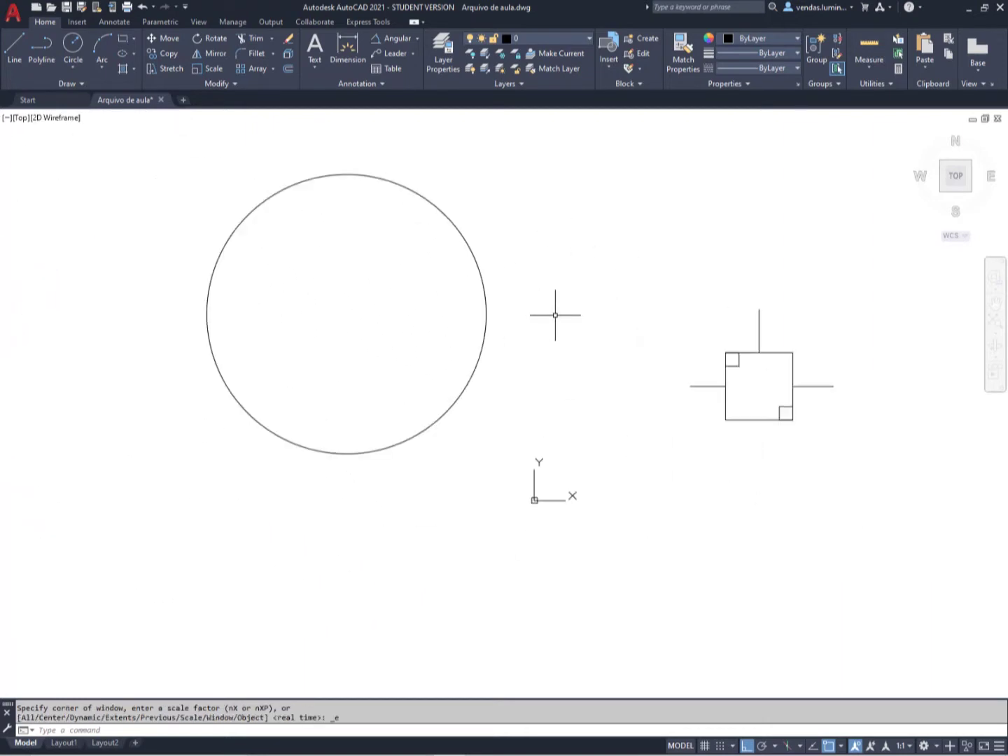
{"action": "middle_click_drag", "start_coordinate": [556, 315], "coordinate": [514, 378]}
{"action": "scroll", "coordinate": [513, 378], "scroll_direction": "up", "scroll_amount": 4}
{"action": "scroll", "coordinate": [514, 379], "scroll_direction": "down", "scroll_amount": 6}
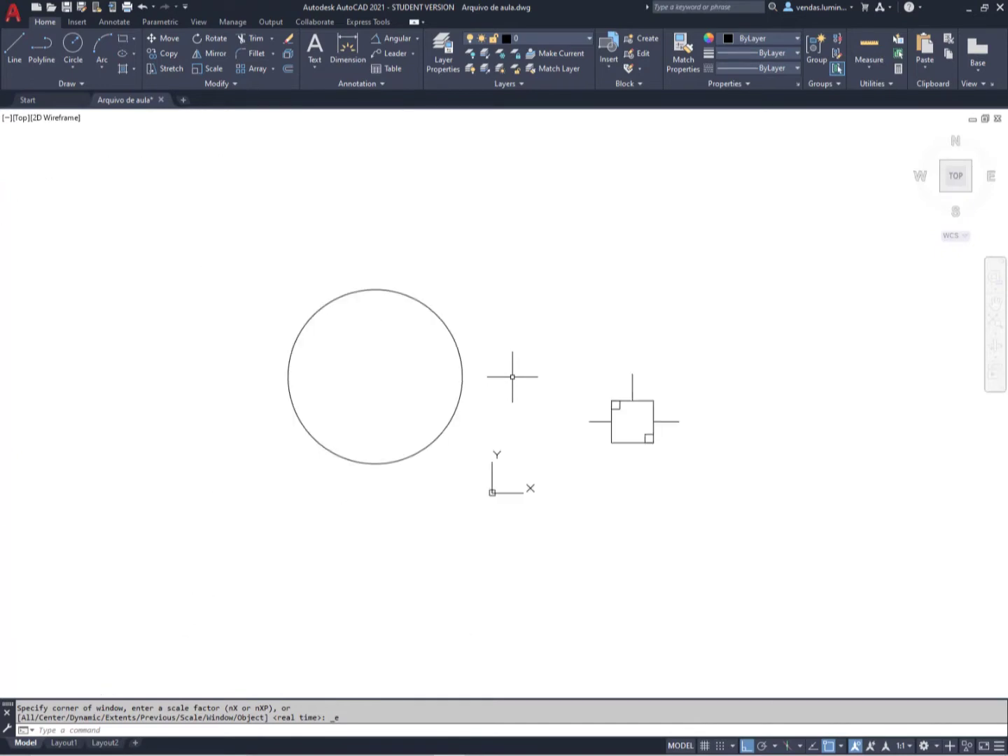
{"action": "scroll", "coordinate": [513, 377], "scroll_direction": "up", "scroll_amount": 1}
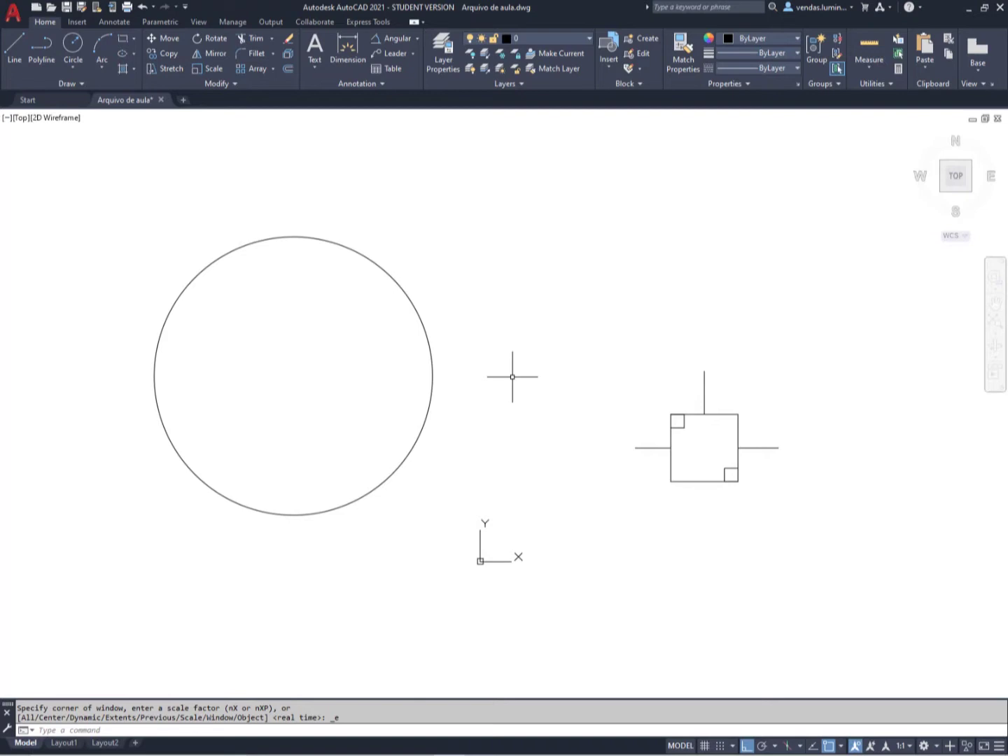
{"action": "scroll", "coordinate": [480, 316], "scroll_direction": "up", "scroll_amount": 4}
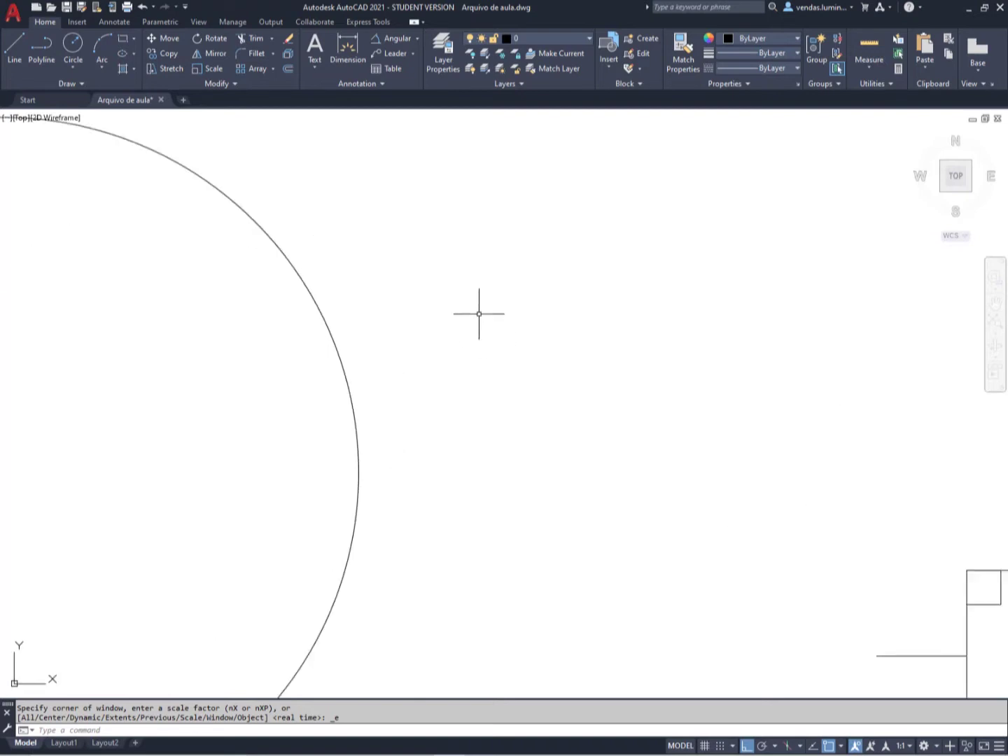
{"action": "scroll", "coordinate": [483, 298], "scroll_direction": "down", "scroll_amount": 8}
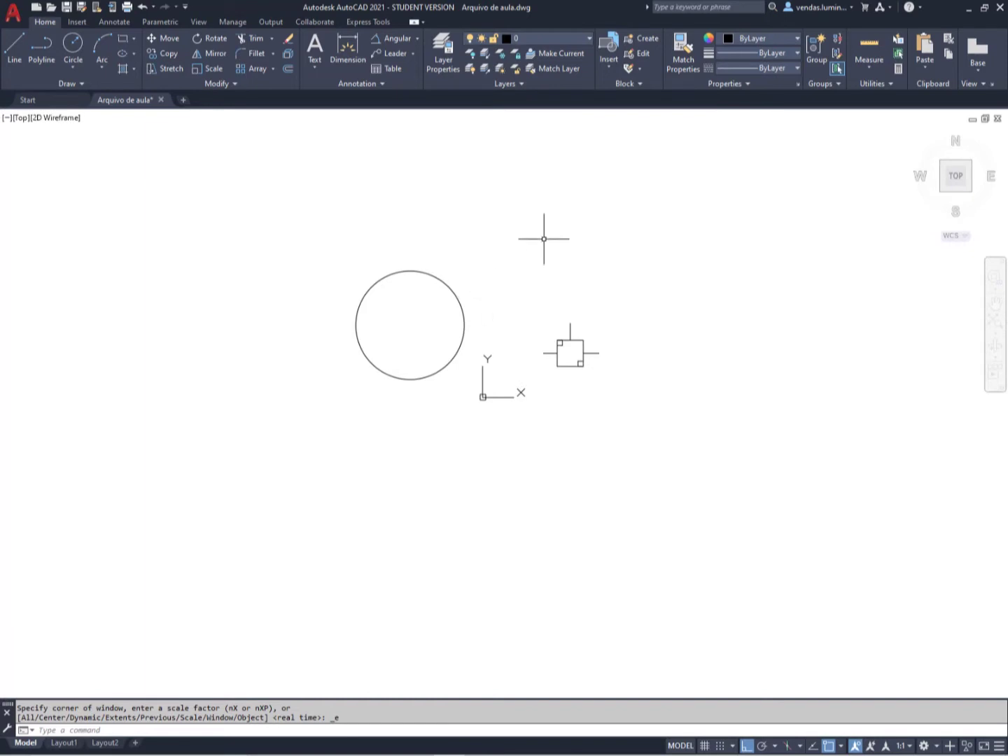
{"action": "mouse_move", "coordinate": [544, 237]}
{"action": "middle_mouse_down"}
{"action": "mouse_move", "coordinate": [480, 254]}
{"action": "mouse_move", "coordinate": [530, 376]}
{"action": "mouse_move", "coordinate": [522, 231]}
{"action": "mouse_move", "coordinate": [608, 317]}
{"action": "mouse_move", "coordinate": [614, 290]}
{"action": "middle_mouse_up"}
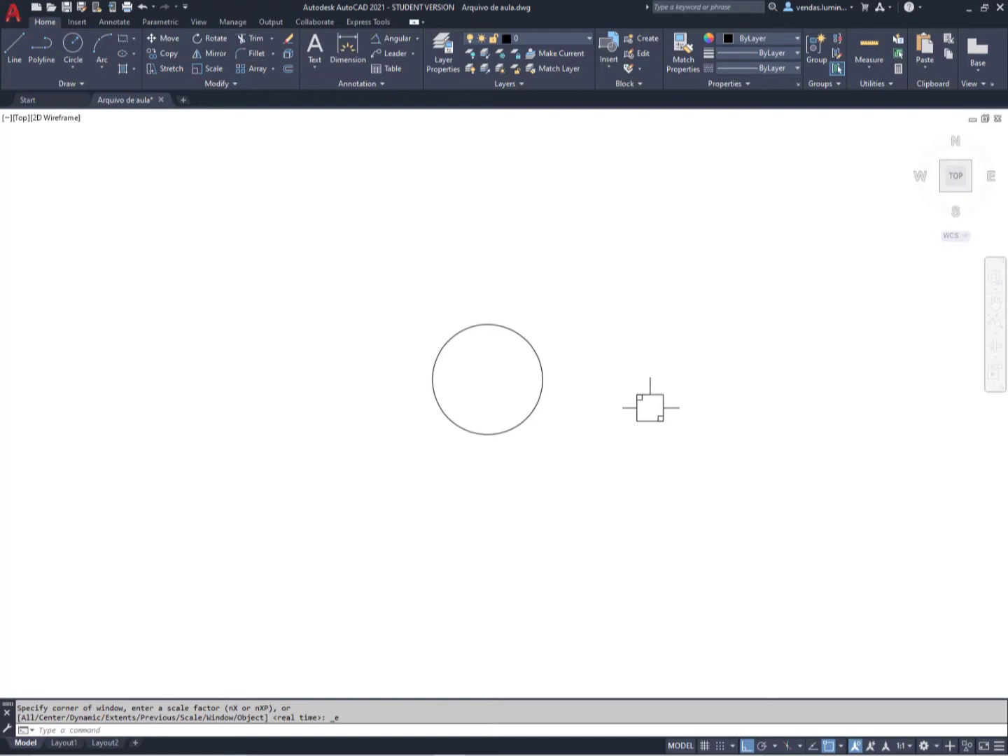
{"action": "scroll", "coordinate": [591, 297], "scroll_direction": "down", "scroll_amount": 4}
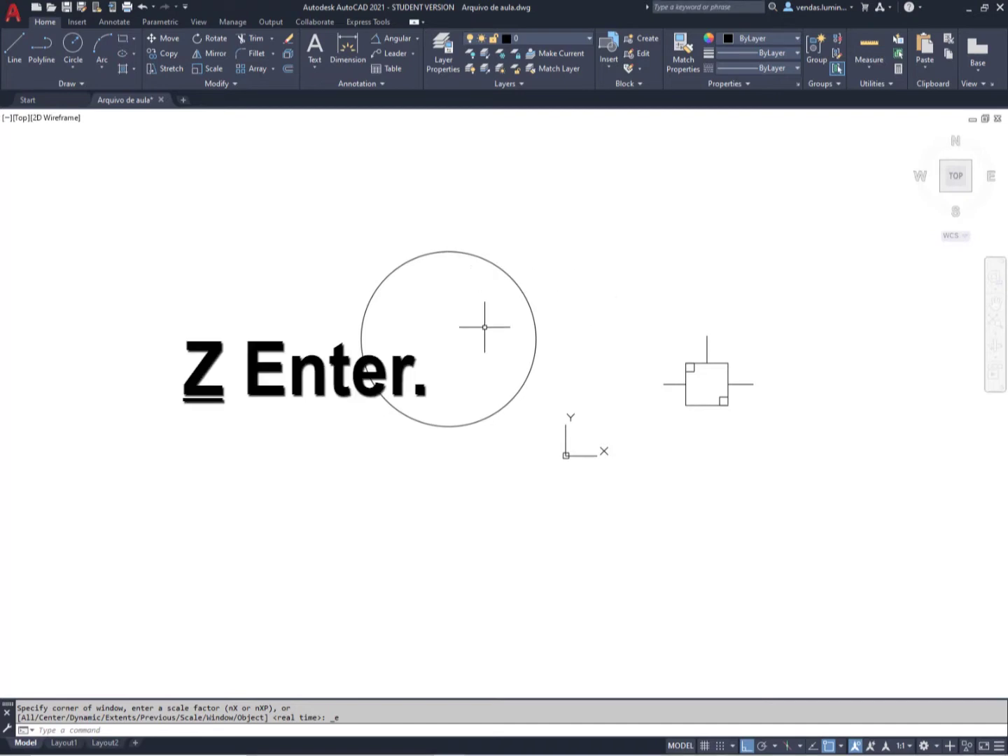
Use Zoom Window to enlarge the upper-left corner of the square figure, including its small inner square
{"action": "type", "text": "Z"}
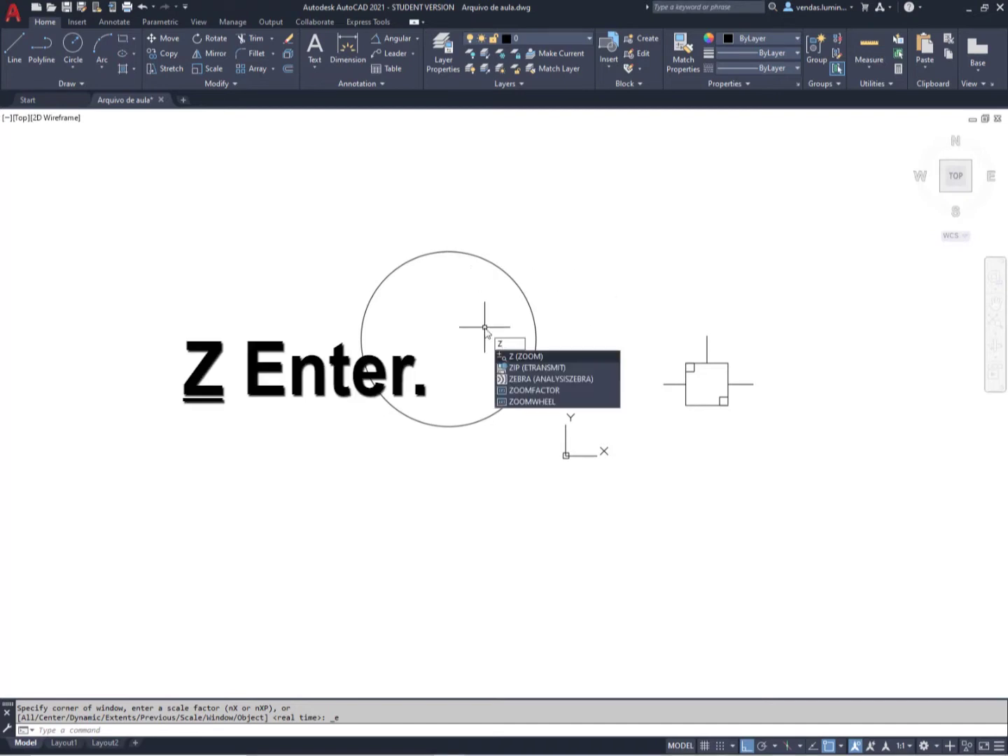
{"action": "key", "text": "Return"}
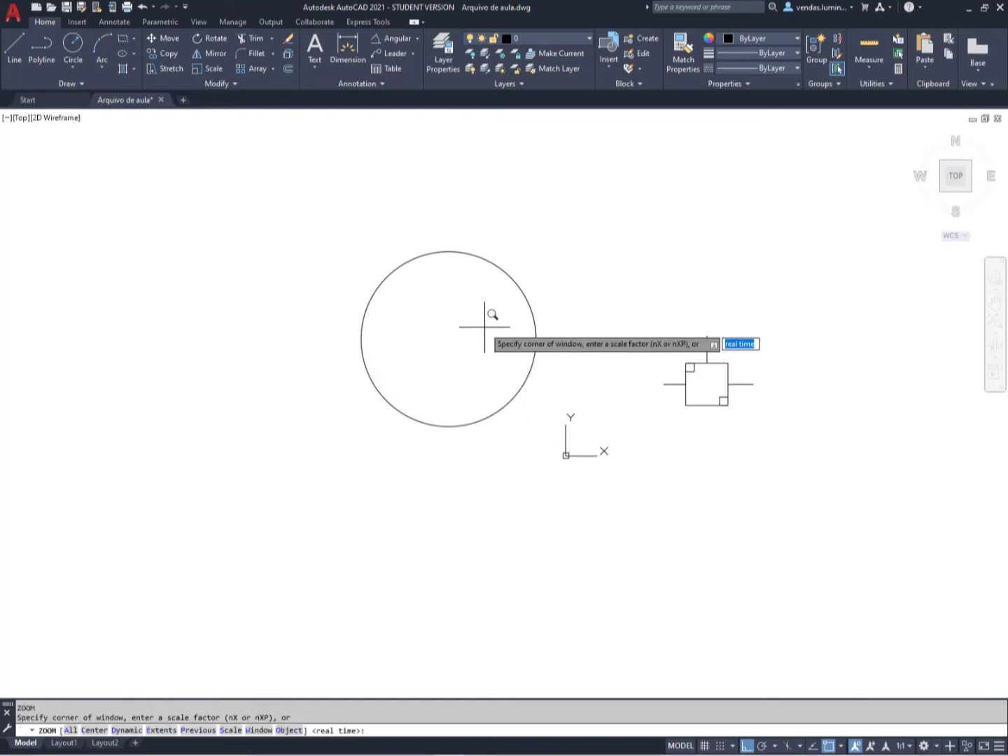
{"action": "type", "text": "W"}
{"action": "key", "text": "Return"}
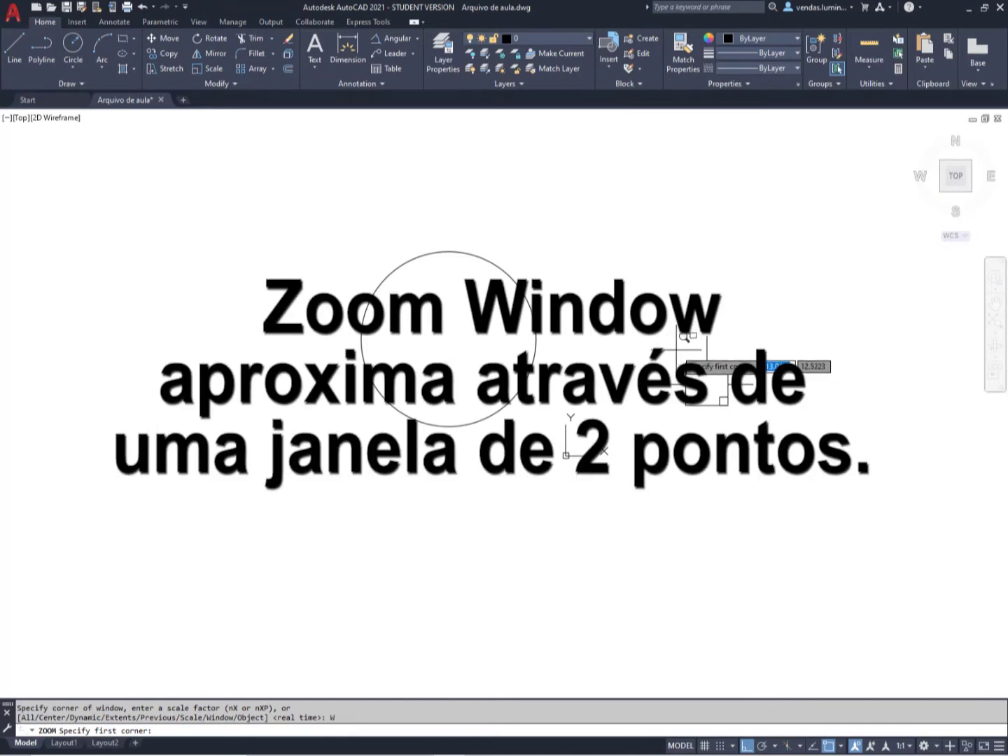
{"action": "left_click", "coordinate": [679, 344]}
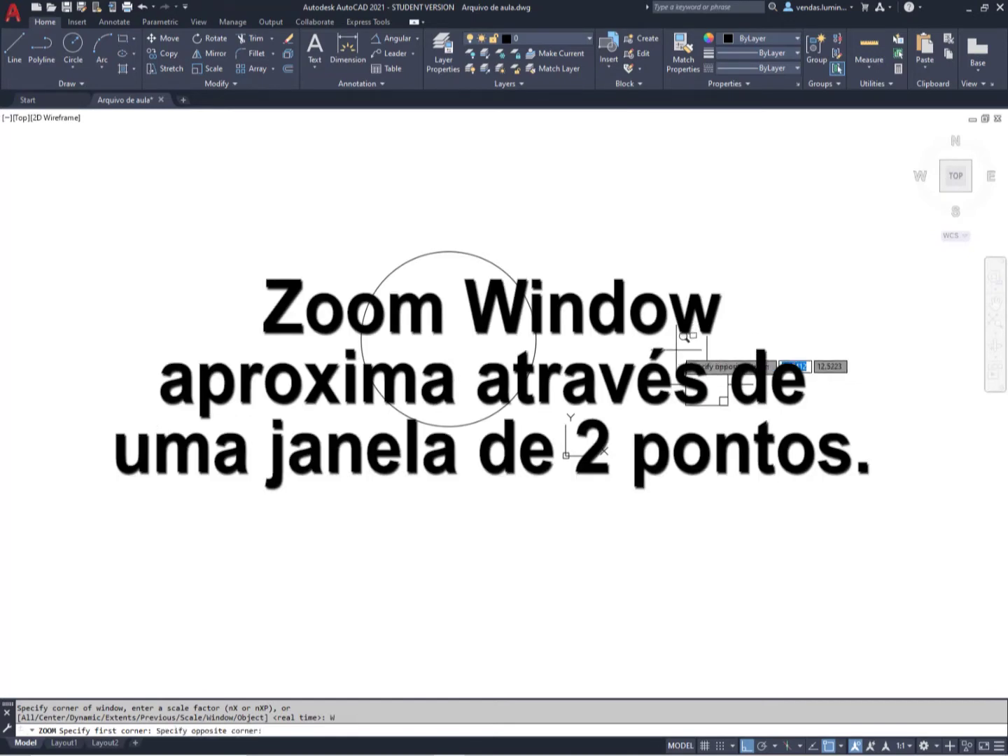
{"action": "left_click", "coordinate": [706, 384]}
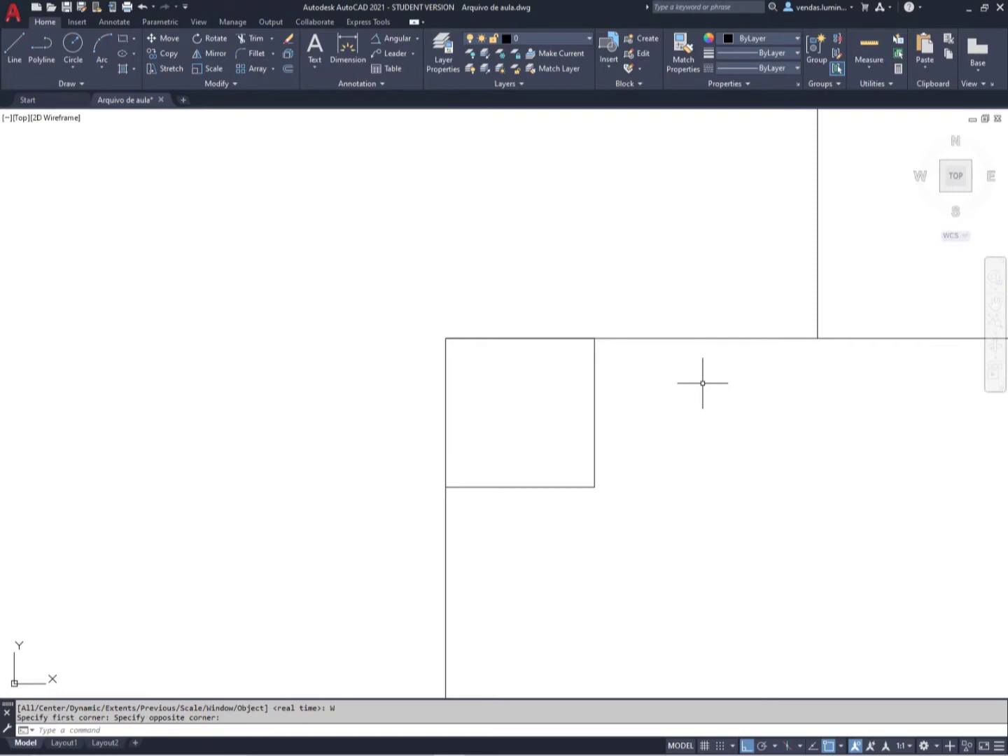
Use Zoom Window again to magnify just the upper-left corner of the small inner square
{"action": "type", "text": "z"}
{"action": "key", "text": "Return"}
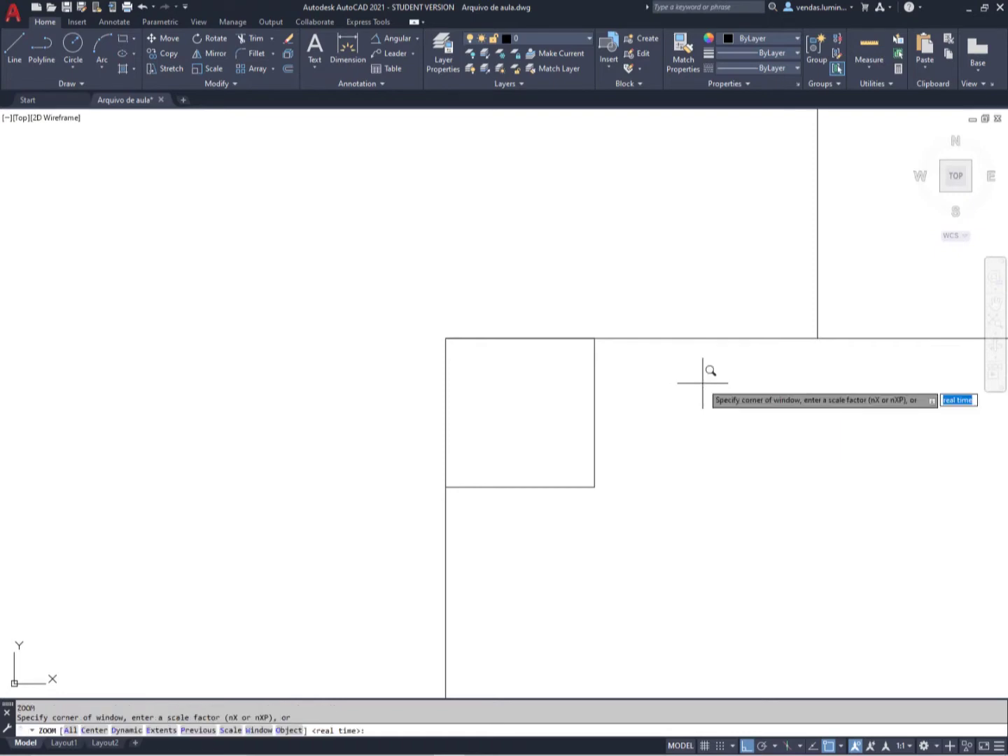
{"action": "type", "text": "w"}
{"action": "key", "text": "Return"}
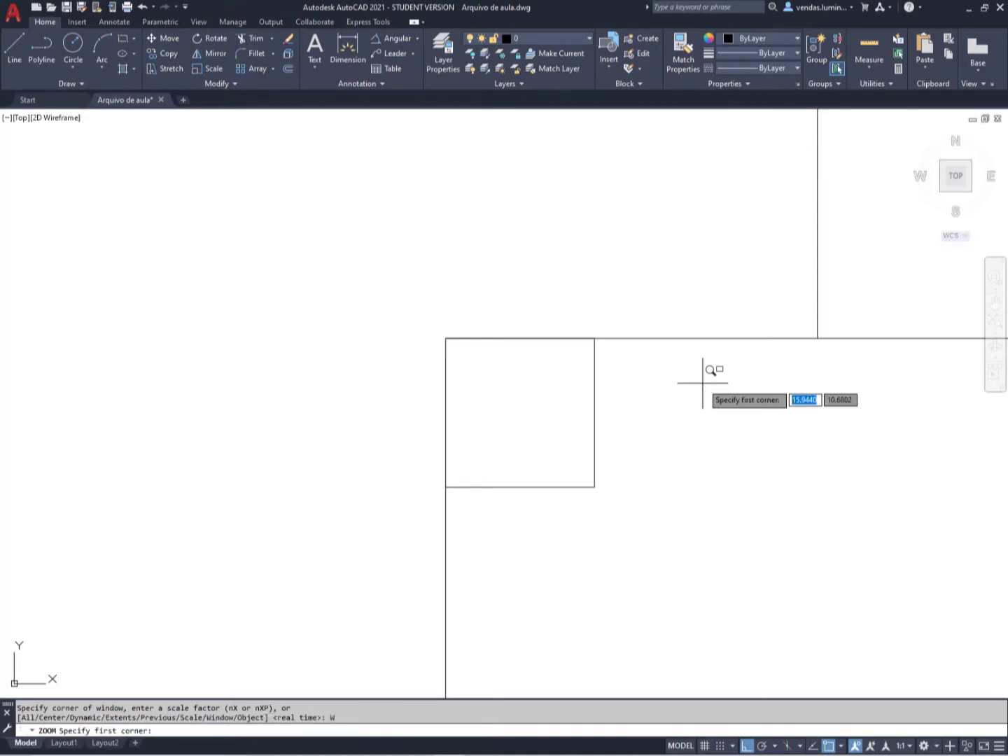
{"action": "left_click", "coordinate": [411, 301]}
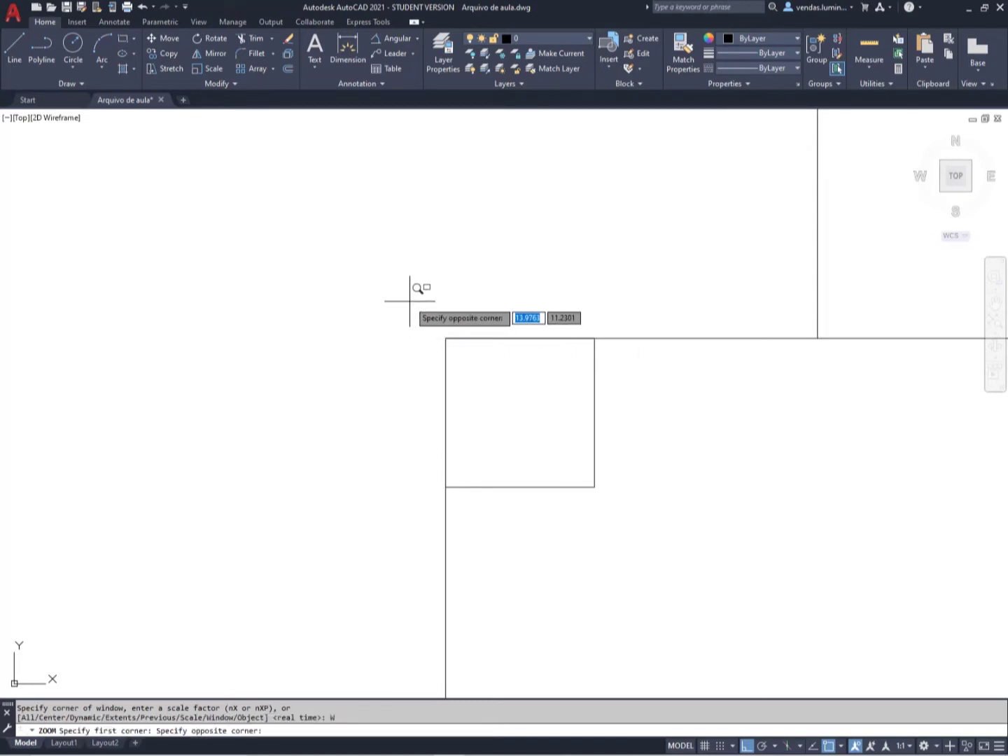
{"action": "left_click", "coordinate": [489, 400]}
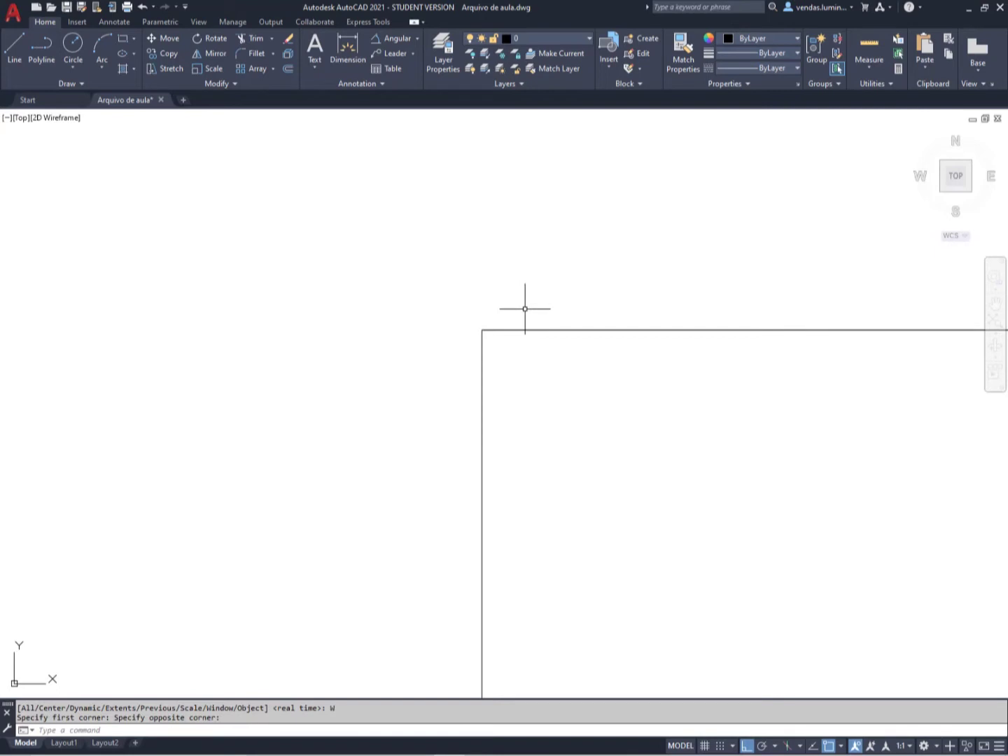
Zoom to the drawing's extents with the Zoom command's Extents option
{"action": "type", "text": "z"}
{"action": "key", "text": "Return"}
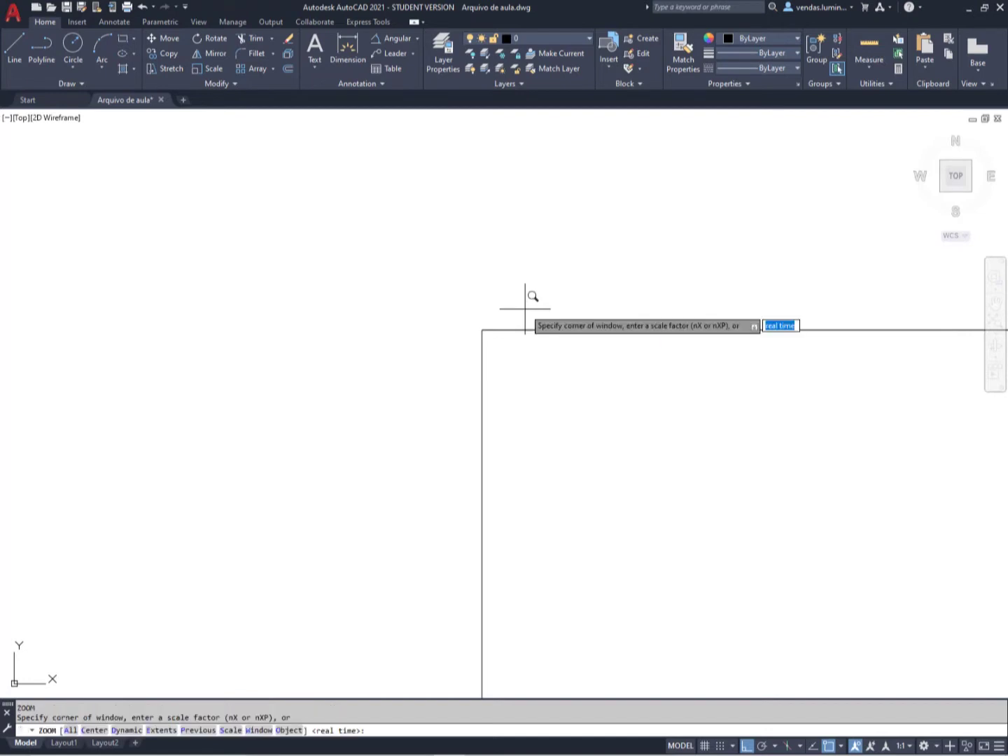
{"action": "type", "text": "E"}
{"action": "key", "text": "Return"}
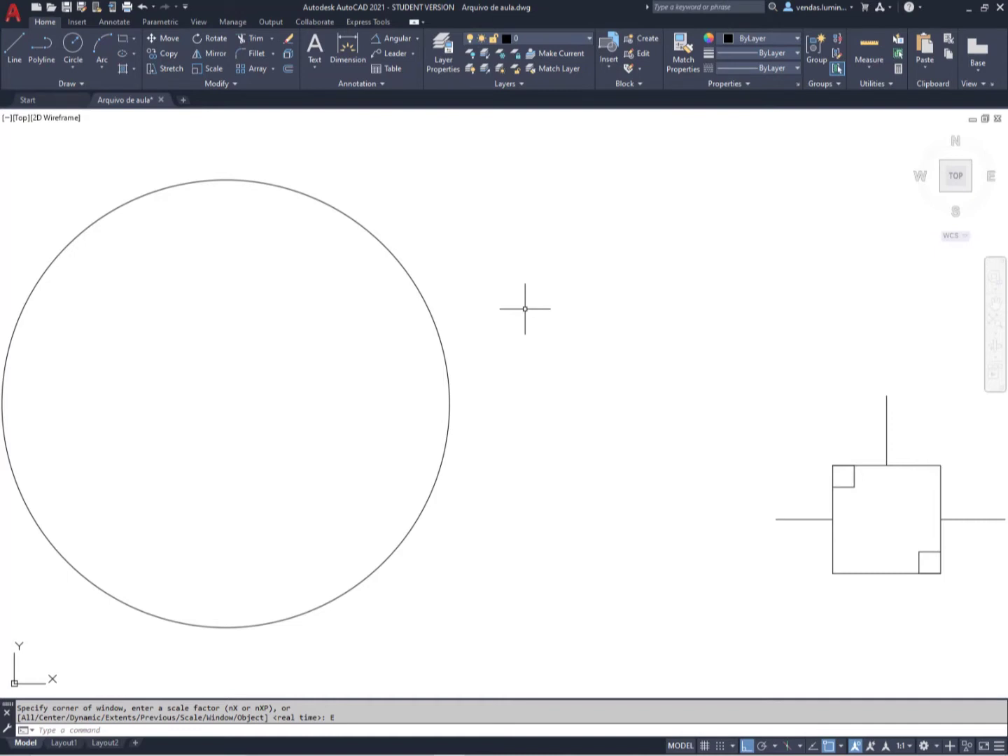
Erase the circle and the entire square figure with its attached lines, leaving the drawing empty
{"action": "left_click", "coordinate": [412, 281]}
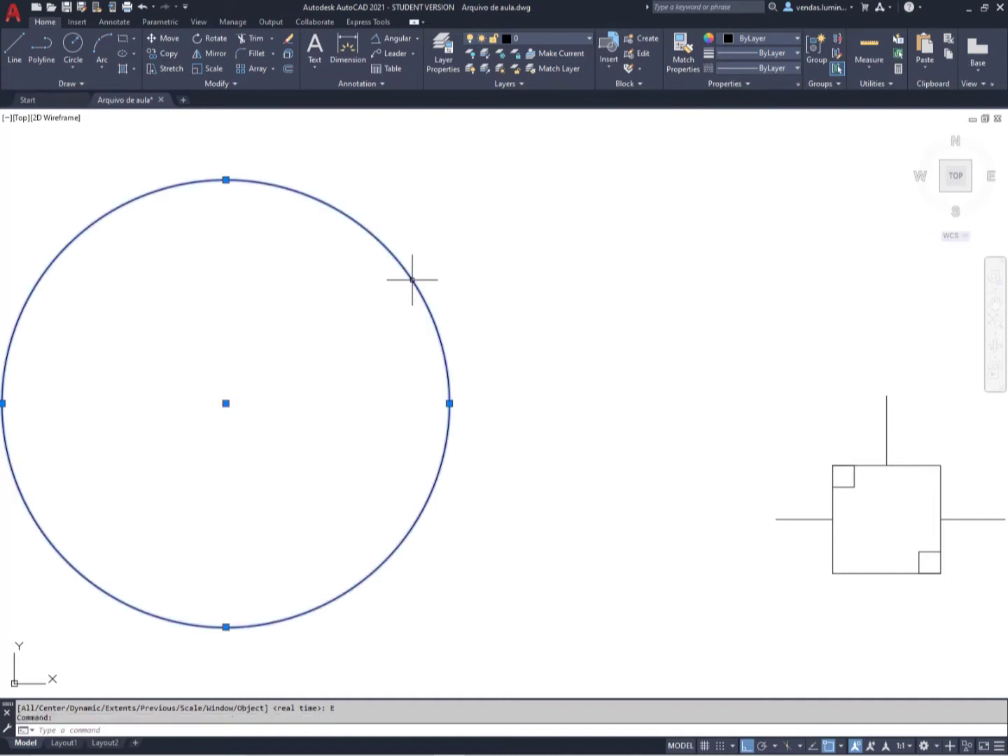
{"action": "key", "text": "Delete"}
{"action": "middle_click_drag", "start_coordinate": [578, 384], "coordinate": [322, 254]}
{"action": "left_click", "coordinate": [486, 245]}
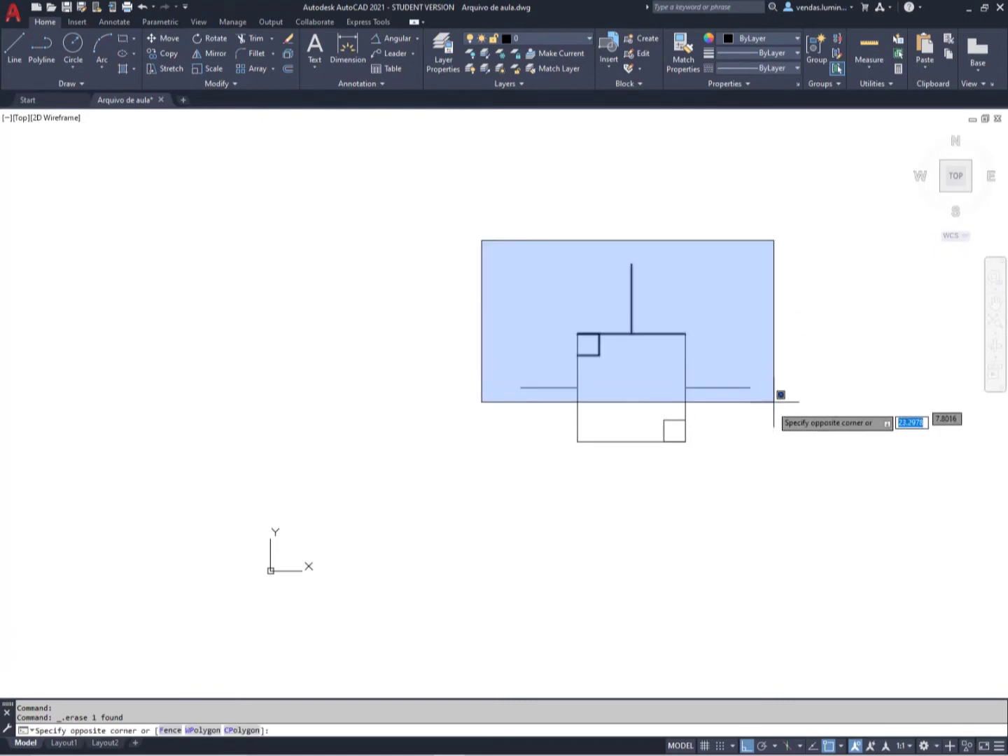
{"action": "left_click", "coordinate": [780, 482]}
{"action": "key", "text": "Delete"}
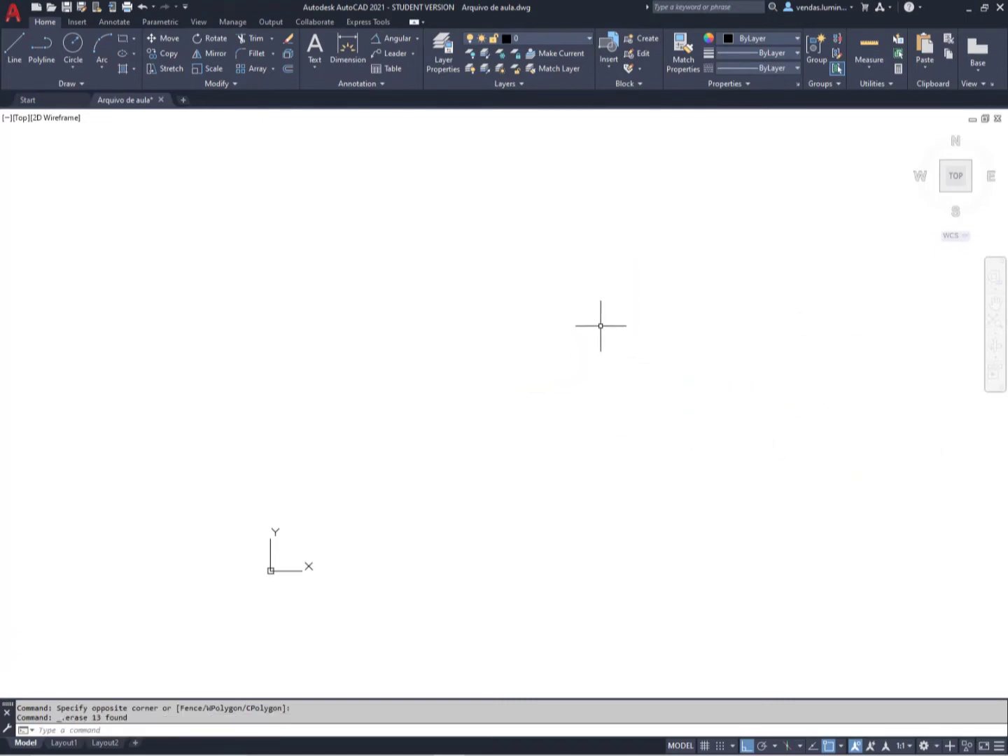
Draw a single horizontal line 5.00 units long in the upper part of the empty drawing
{"action": "middle_click", "coordinate": [367, 218]}
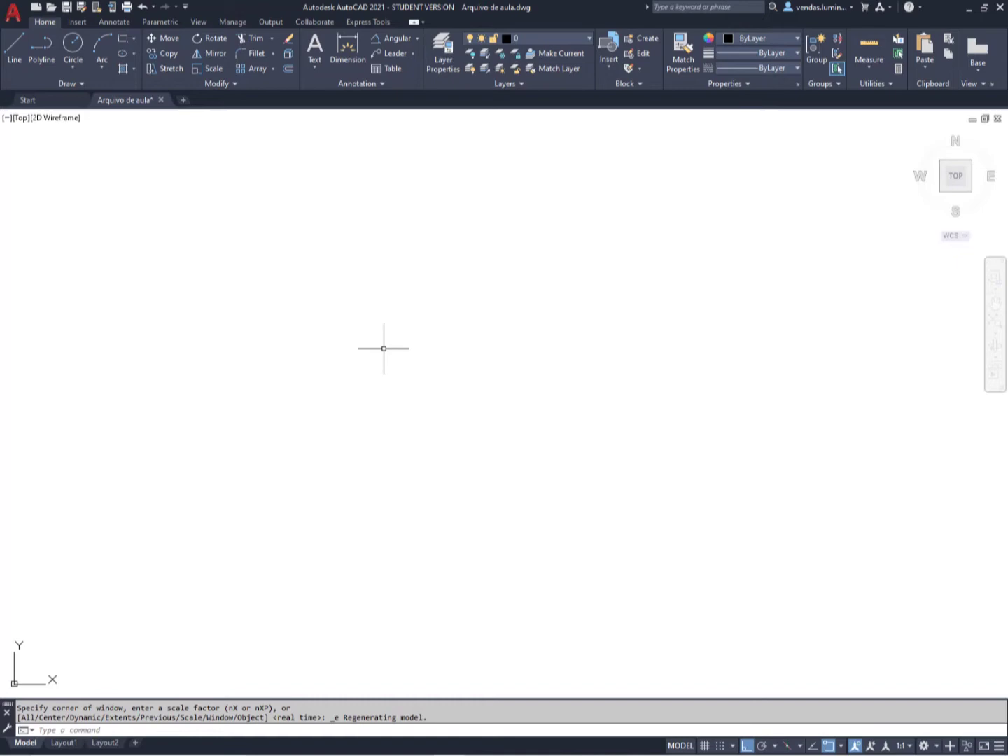
{"action": "type", "text": "L"}
{"action": "key", "text": "Return"}
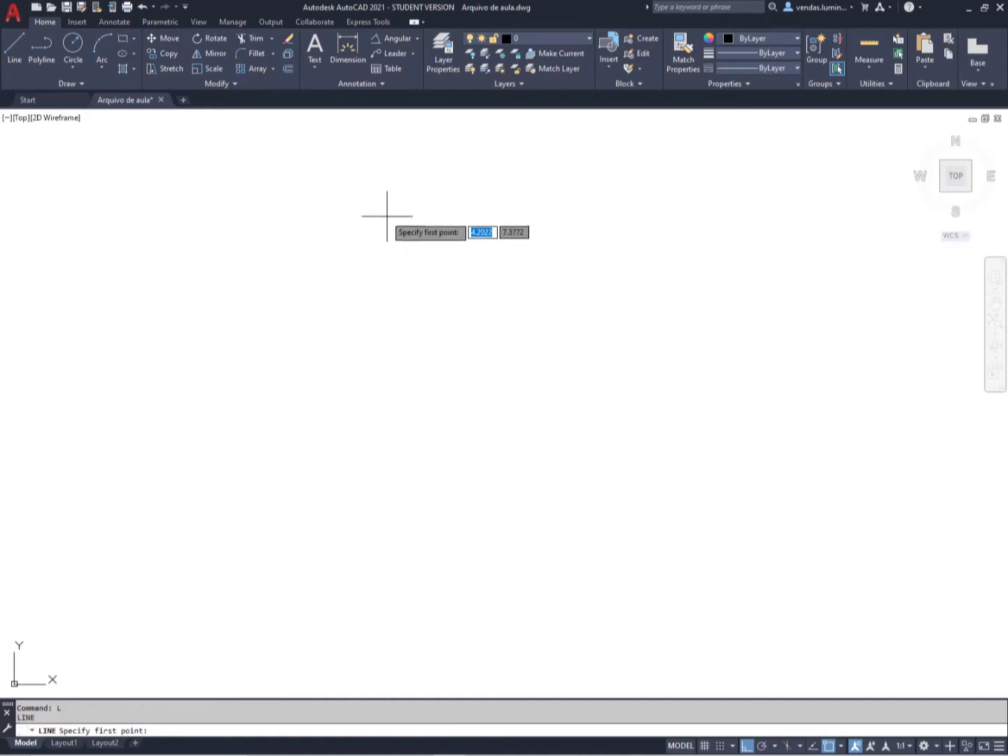
{"action": "left_click", "coordinate": [347, 206]}
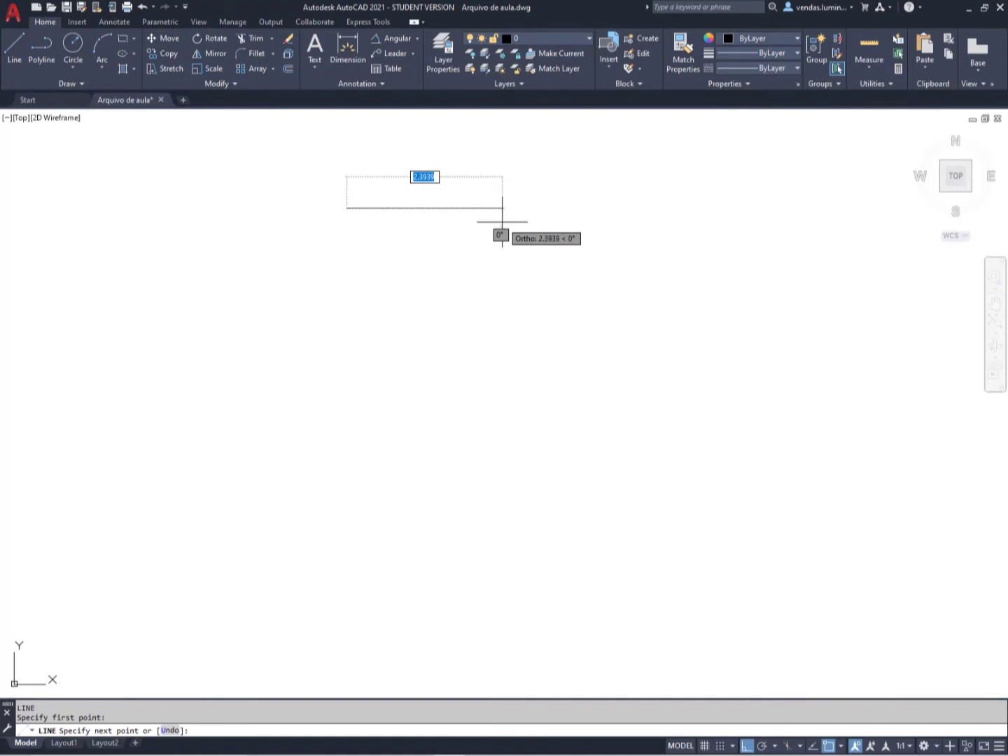
{"action": "type", "text": "5.00"}
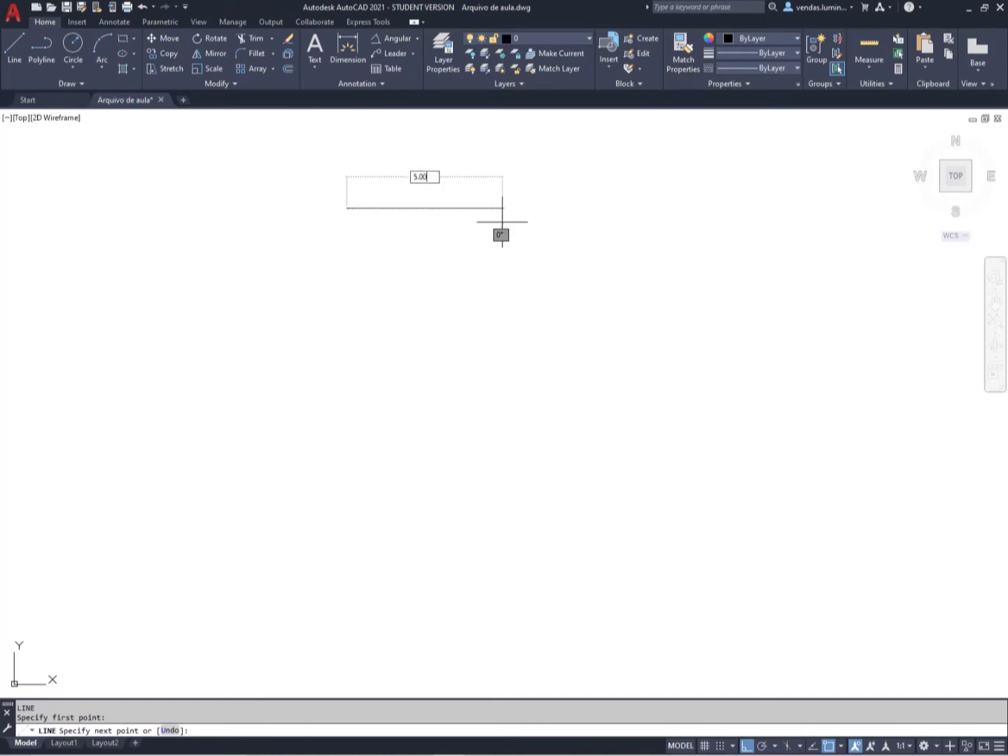
{"action": "key", "text": "Return"}
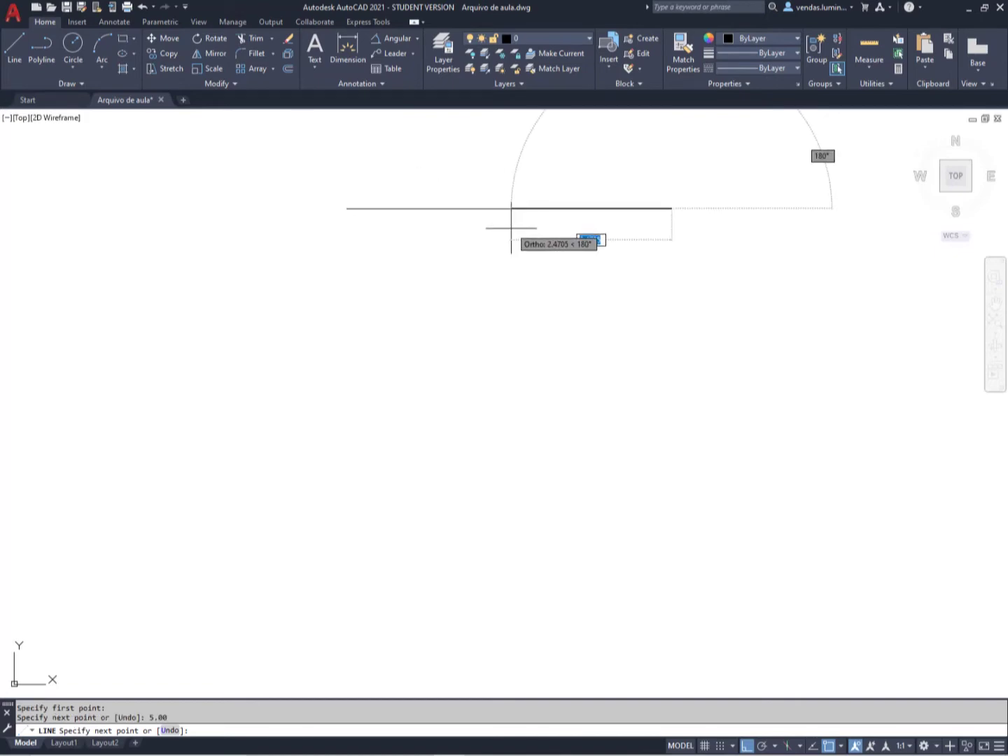
{"action": "key", "text": "Escape"}
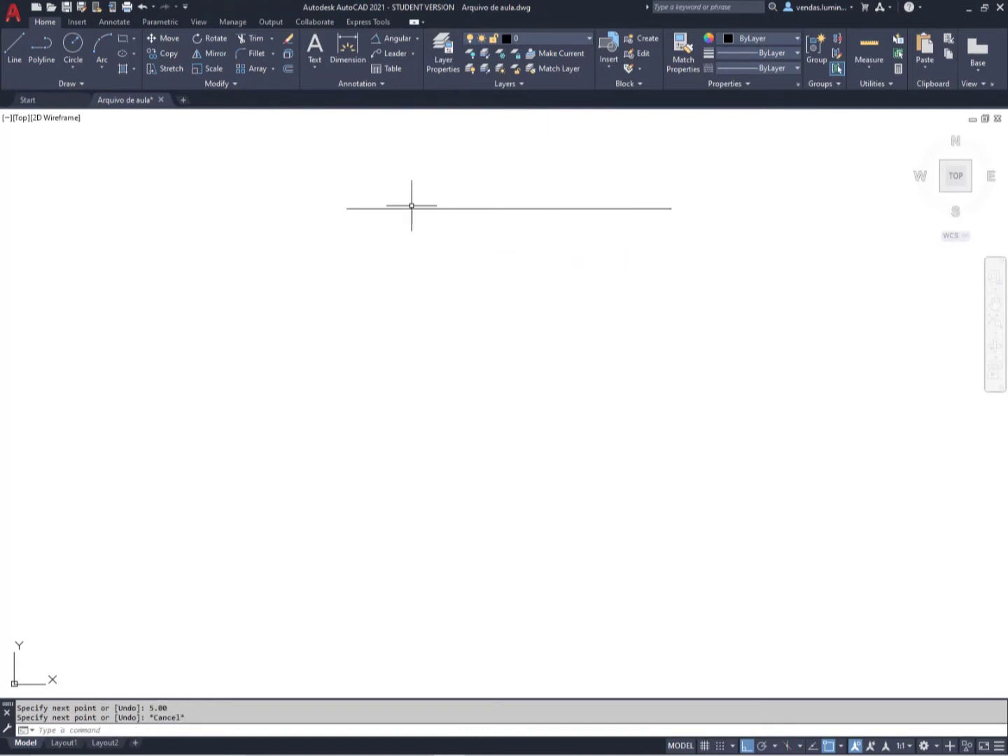
{"action": "key", "text": "ctrl"}
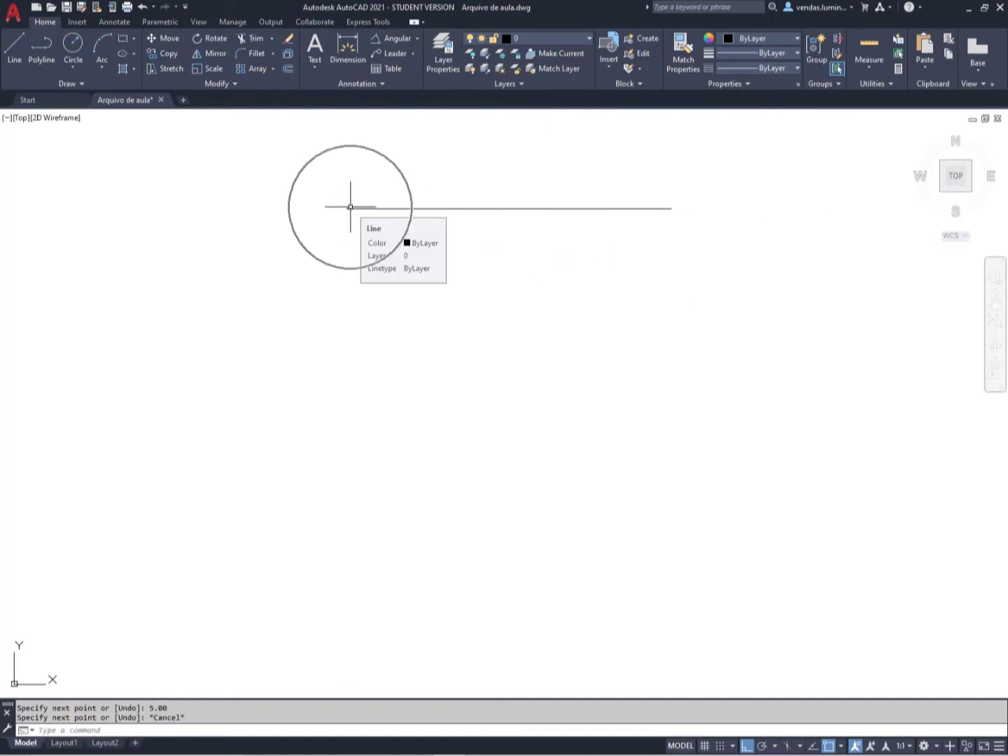
{"action": "key", "text": "ctrl"}
{"action": "key", "text": "ctrl"}
{"action": "key", "text": "ctrl"}
{"action": "key", "text": "ctrl"}
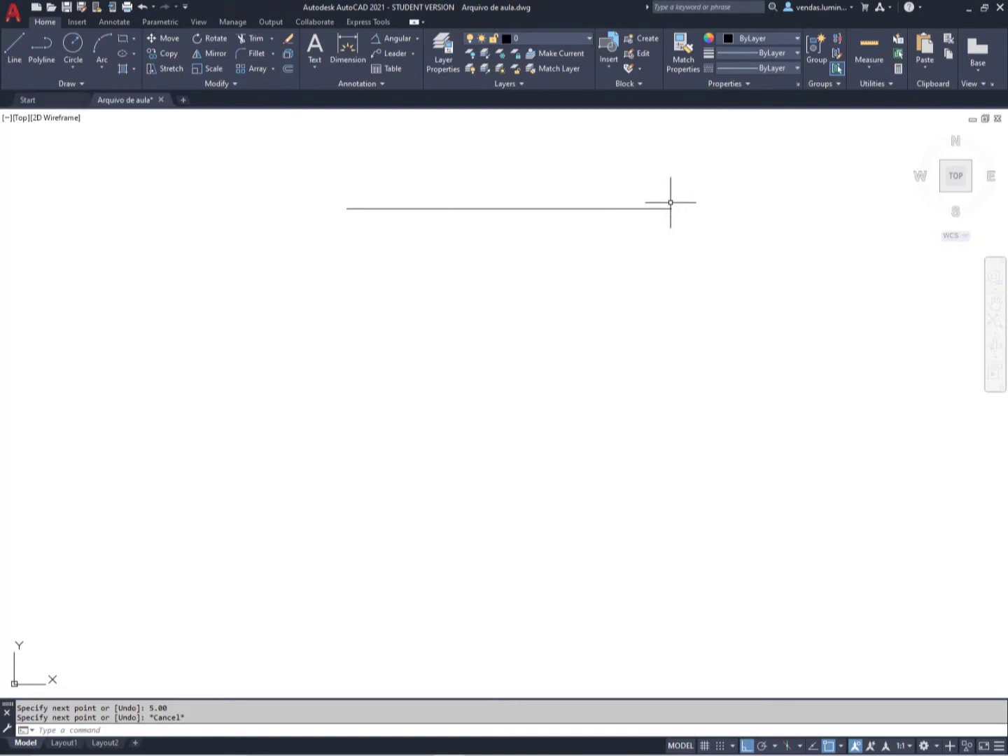
Erase the single horizontal line from the drawing
{"action": "left_click_drag", "start_coordinate": [570, 186], "coordinate": [497, 292]}
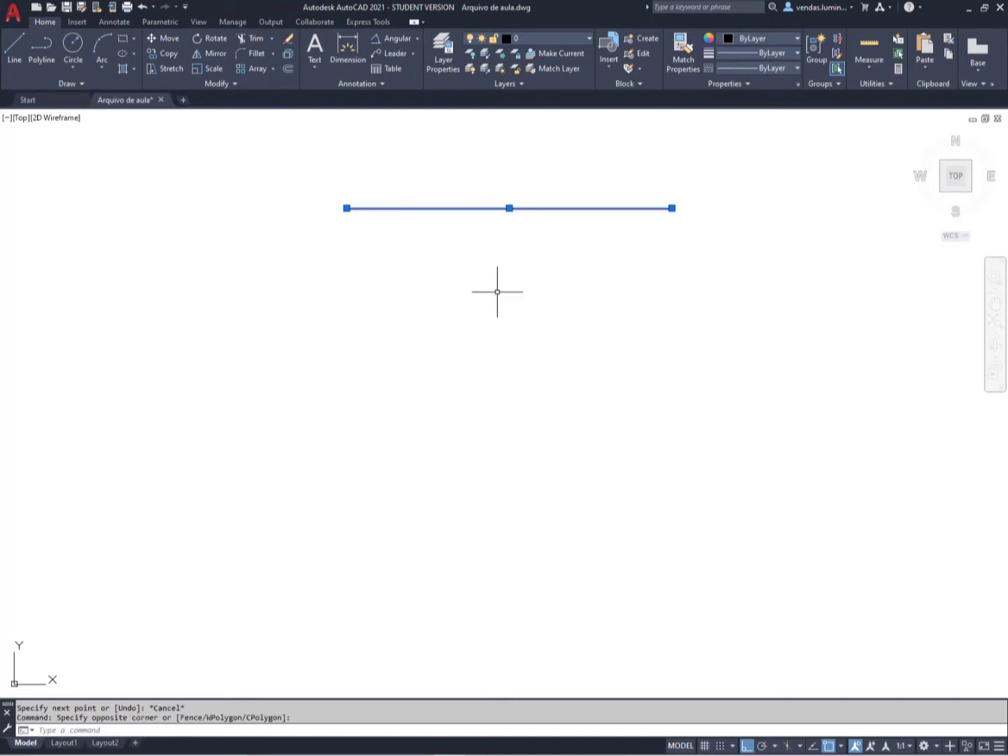
{"action": "key", "text": "Delete"}
{"action": "key", "text": "Escape"}
{"action": "key", "text": "Escape"}
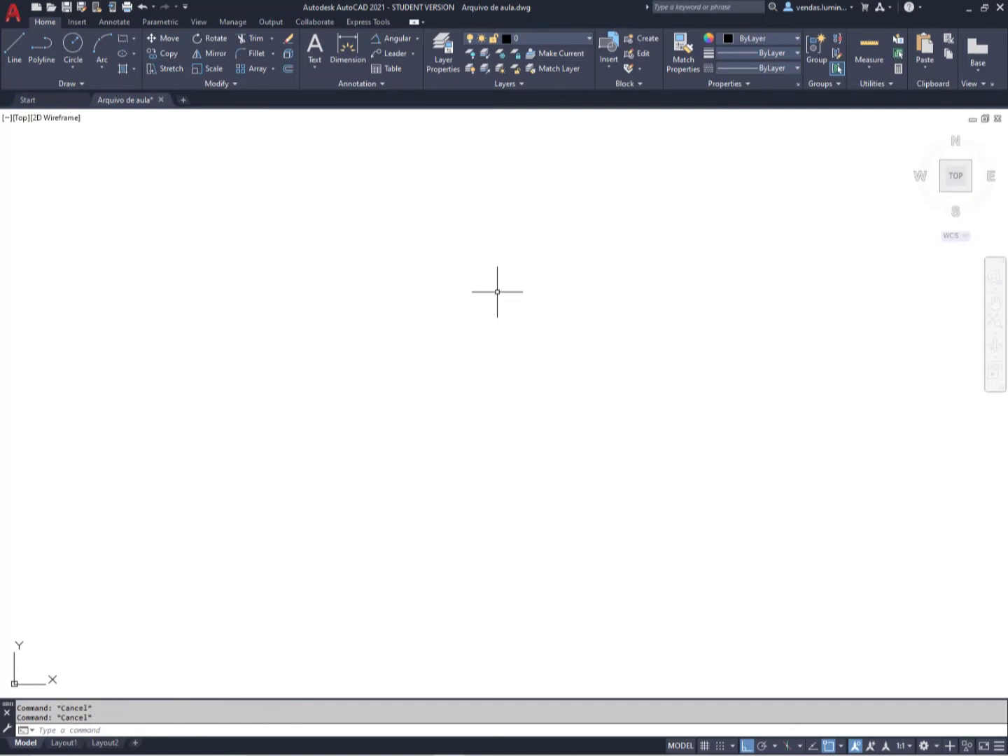
Begin an outline with connected lines running 5.00 units right and 7 units straight down from its upper-left corner
{"action": "type", "text": "L"}
{"action": "key", "text": "Return"}
{"action": "left_click", "coordinate": [340, 200]}
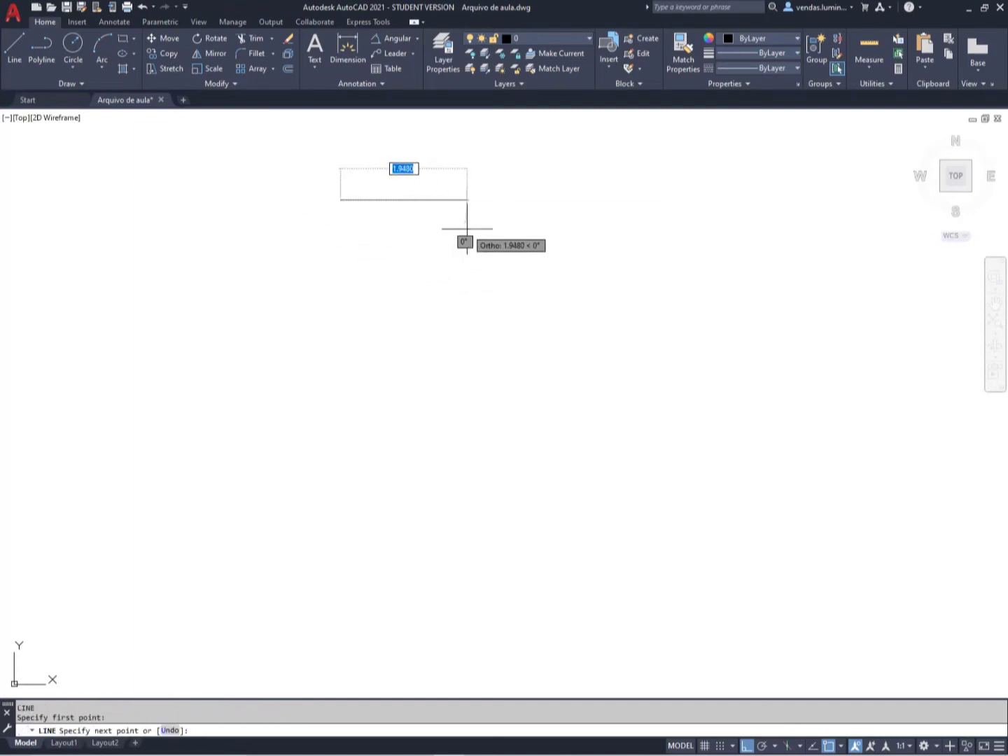
{"action": "type", "text": "5.00"}
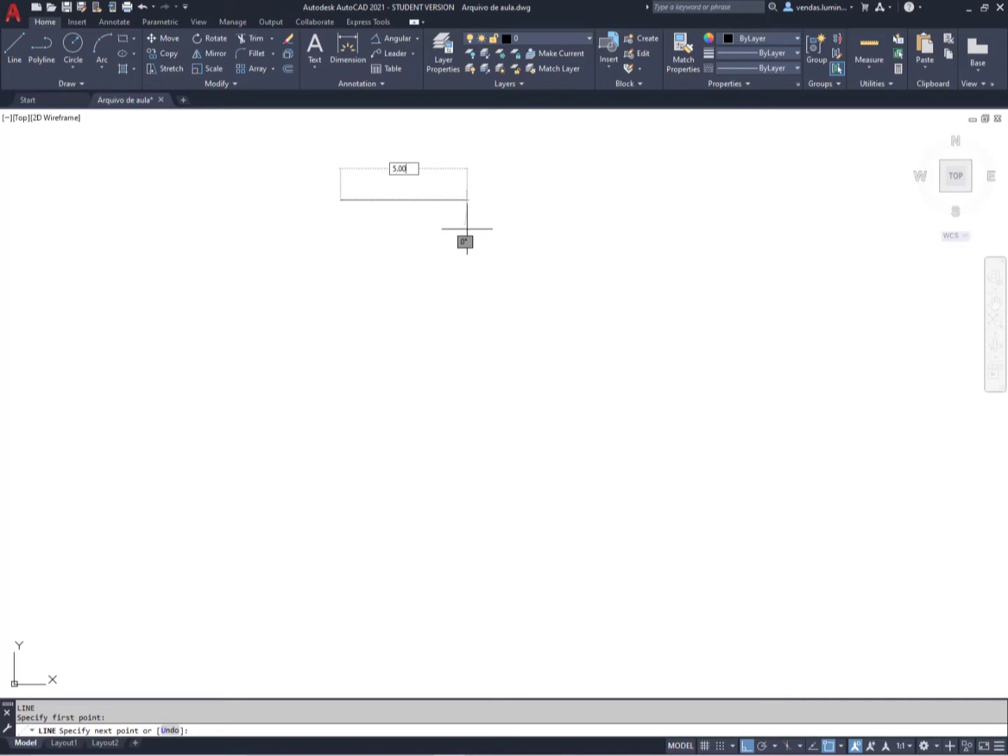
{"action": "key", "text": "Return"}
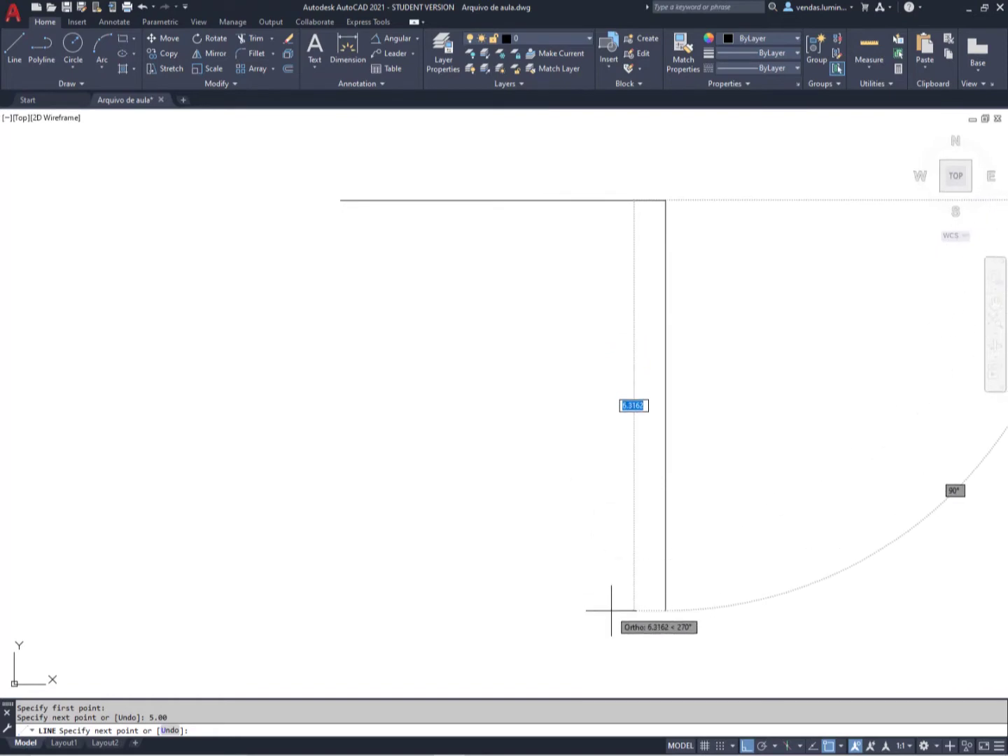
{"action": "type", "text": "7"}
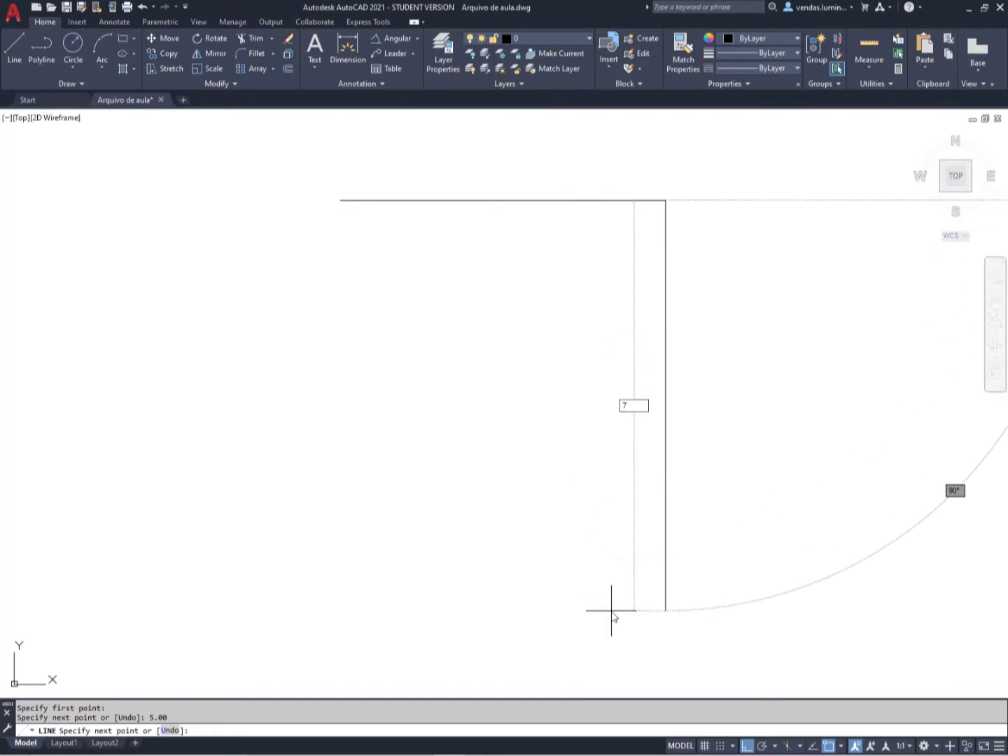
{"action": "key", "text": "Return"}
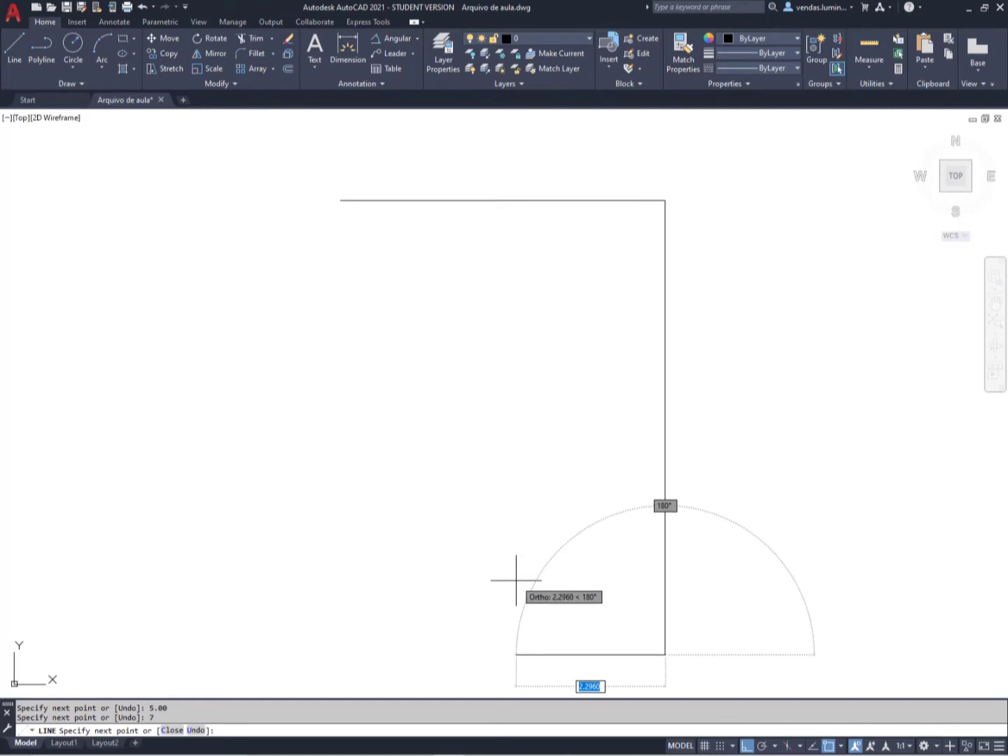
Continue the outline 4 units left, 3 up and 1 left, and close it with a vertical line to its starting point
{"action": "type", "text": "4"}
{"action": "key", "text": "Return"}
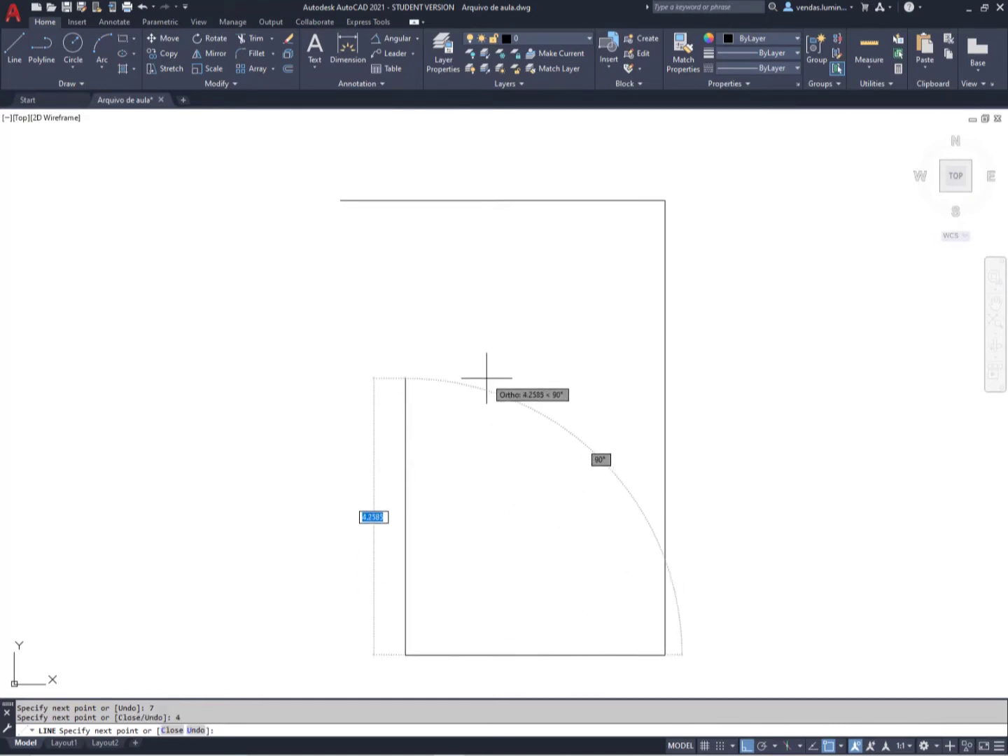
{"action": "type", "text": "3"}
{"action": "key", "text": "Return"}
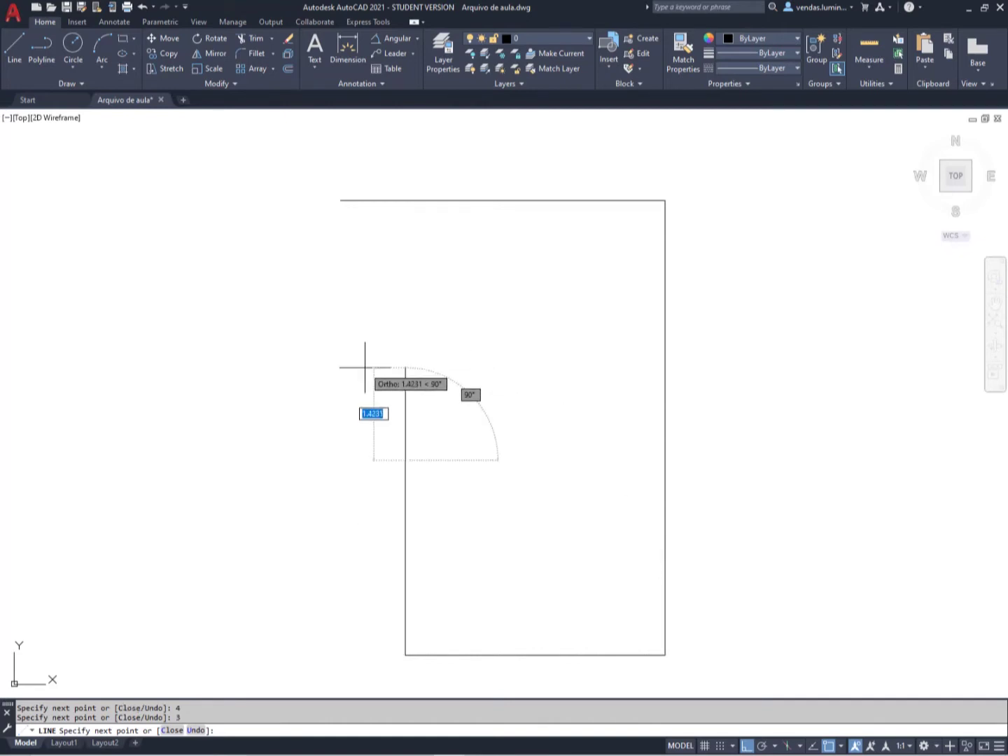
{"action": "type", "text": "1"}
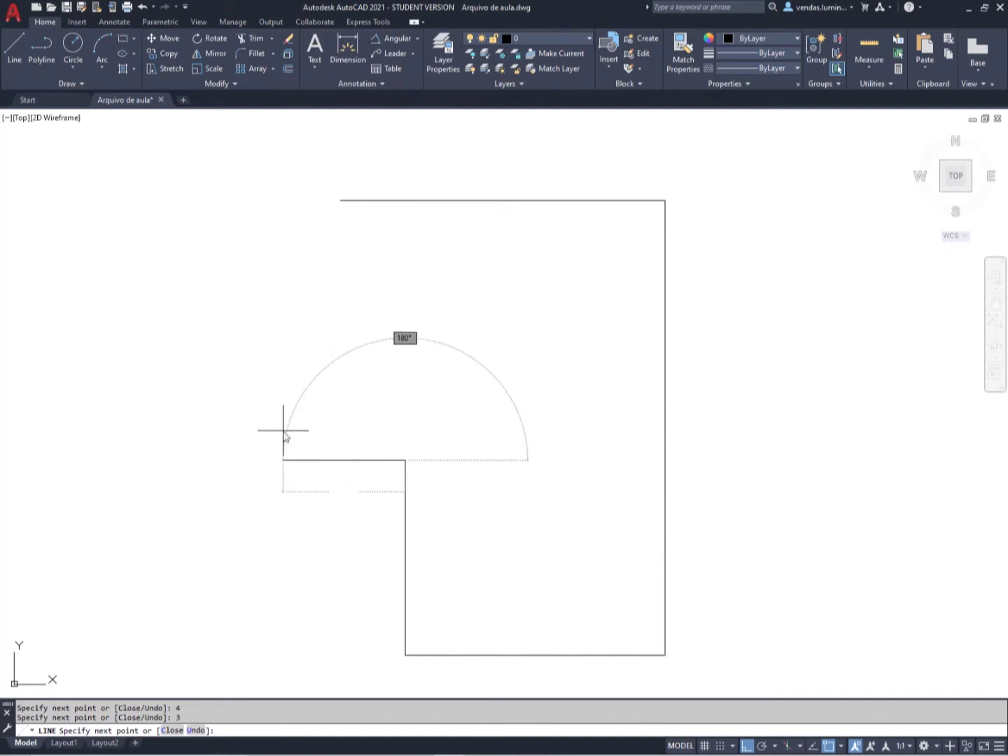
{"action": "key", "text": "Return"}
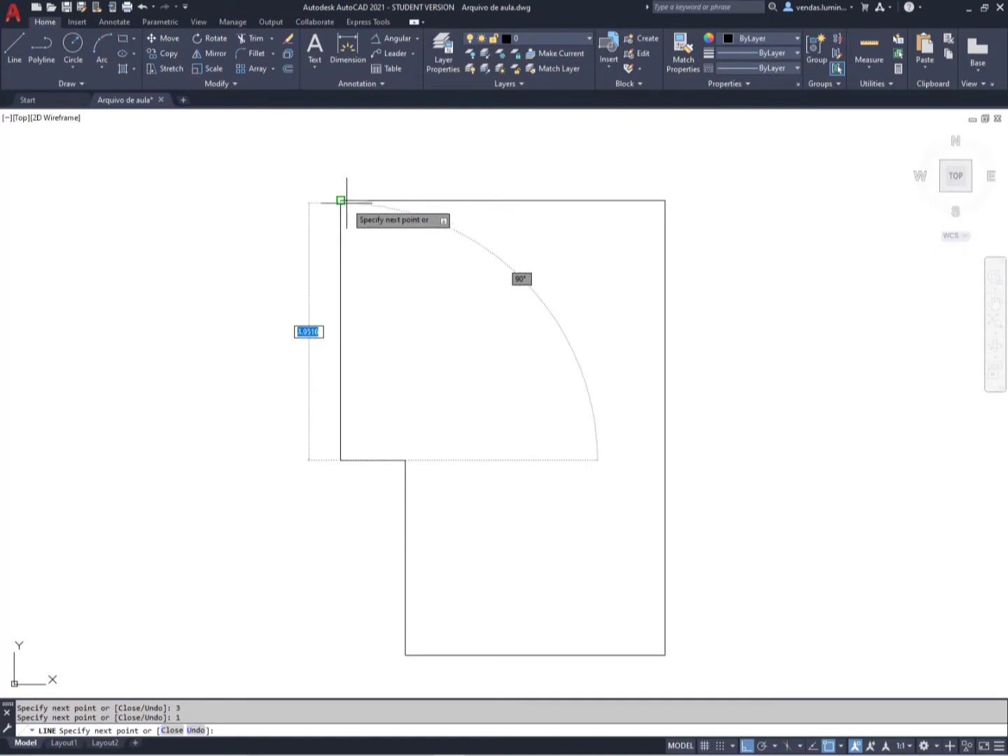
{"action": "left_click", "coordinate": [341, 201]}
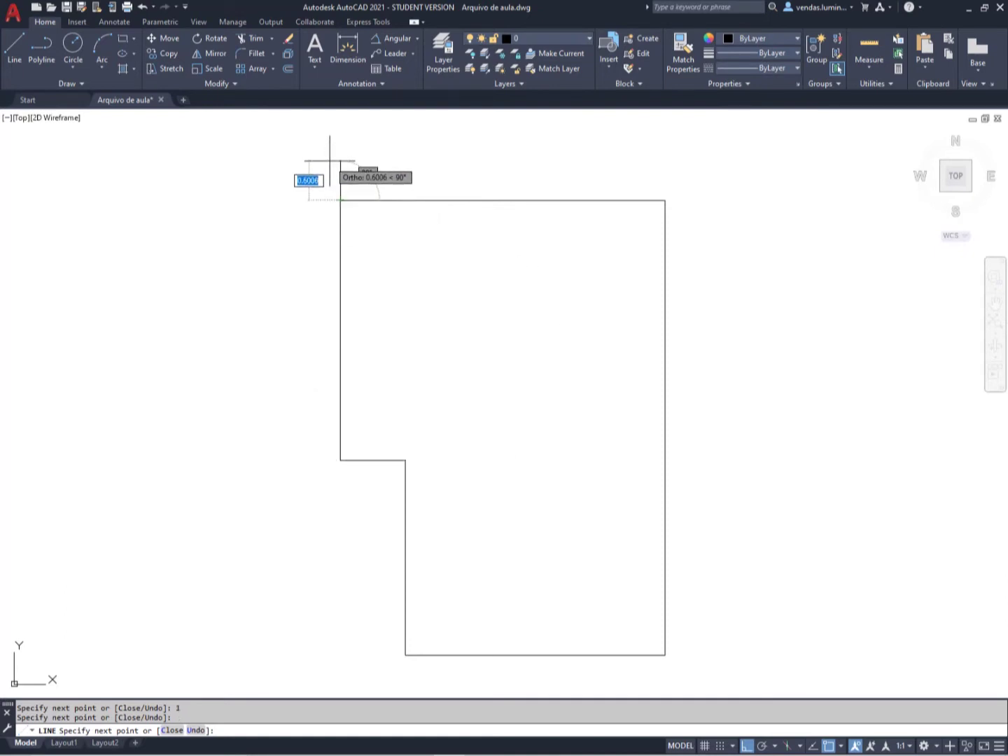
{"action": "key", "text": "Escape"}
Add a horizontal linear dimension above the outline's top edge
{"action": "middle_click_drag", "start_coordinate": [450, 336], "coordinate": [483, 329]}
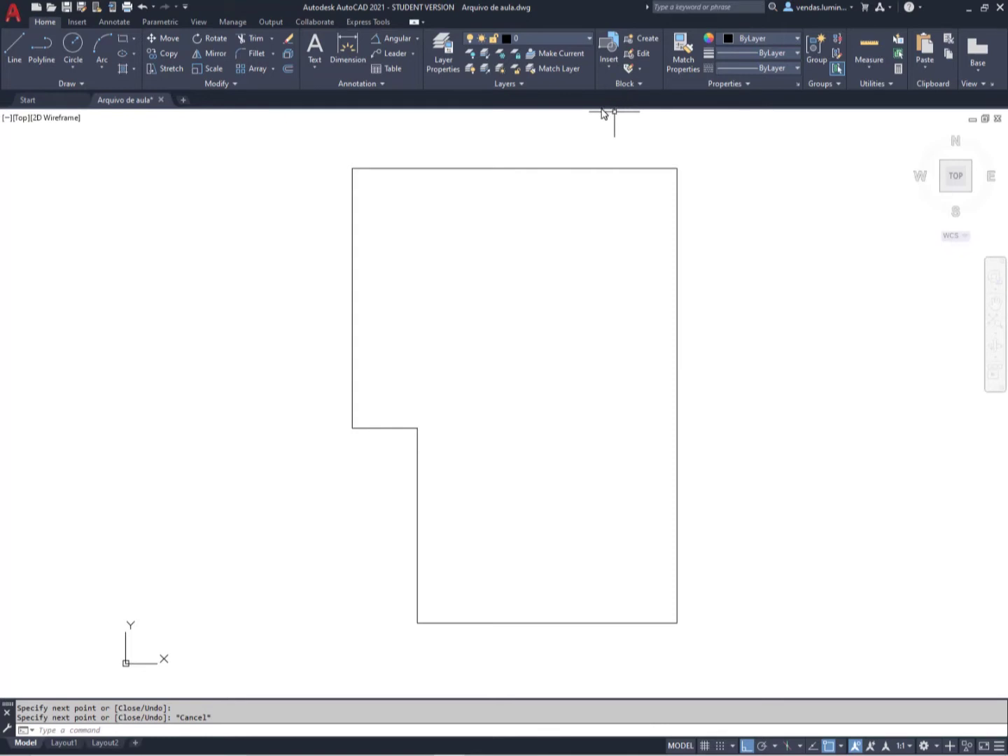
{"action": "left_click", "coordinate": [400, 41]}
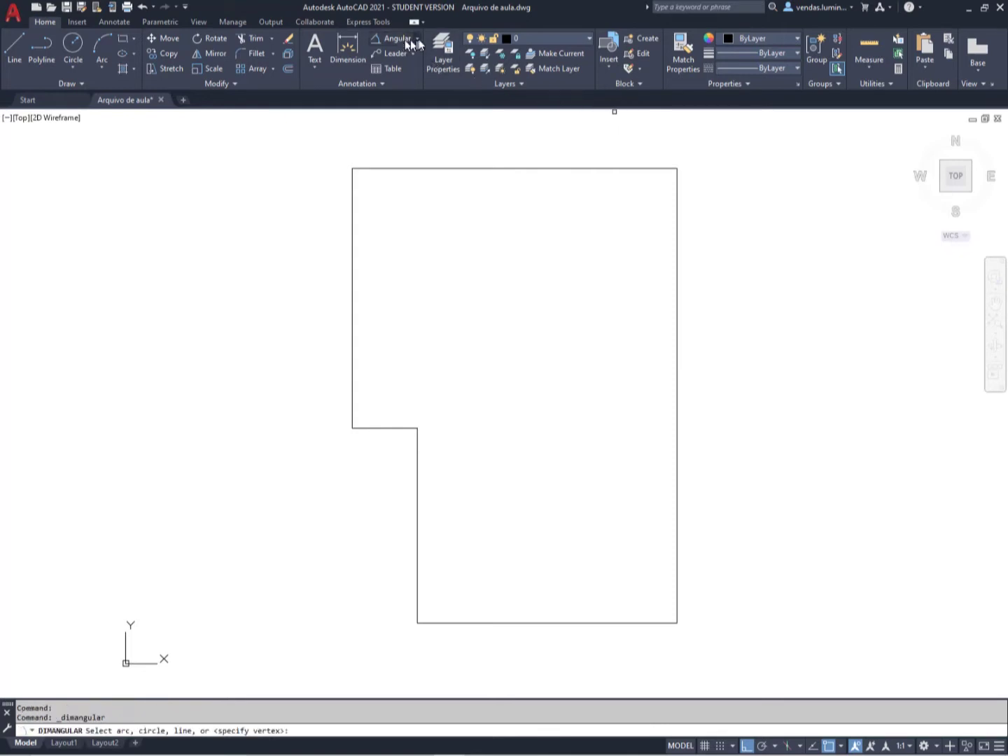
{"action": "left_click", "coordinate": [414, 40]}
{"action": "left_click", "coordinate": [393, 54]}
{"action": "left_click", "coordinate": [352, 169]}
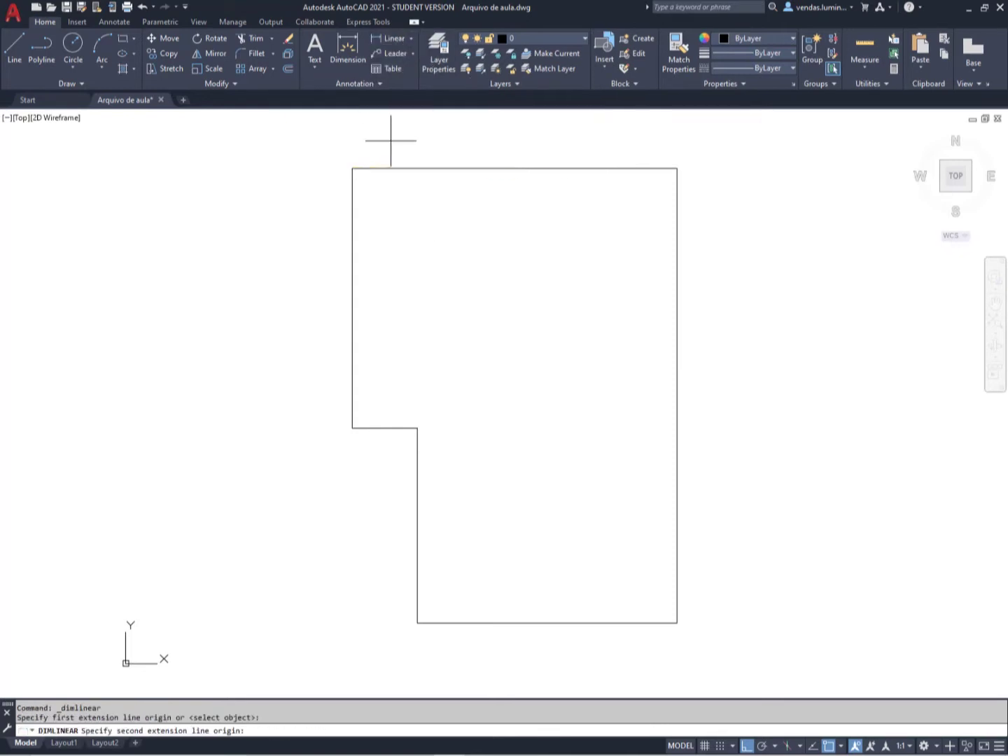
{"action": "left_click", "coordinate": [678, 169]}
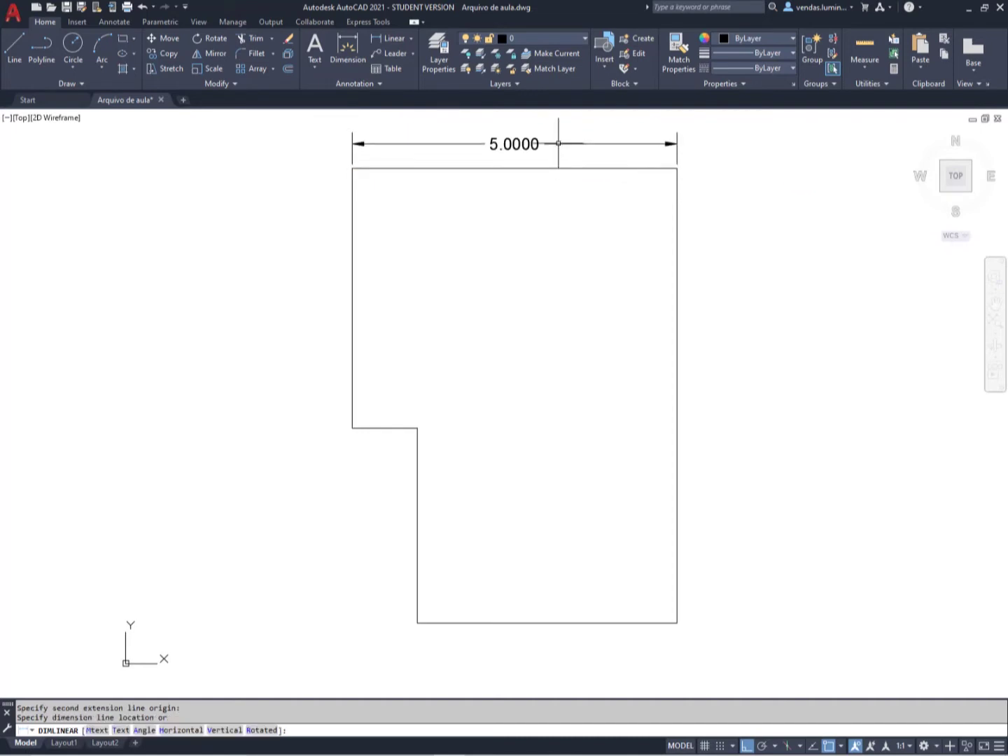
{"action": "left_click", "coordinate": [558, 143]}
Add linear dimensions to the outline's upper-left vertical edge and the short horizontal edge of the notch
{"action": "key", "text": "Return"}
{"action": "left_click", "coordinate": [351, 169]}
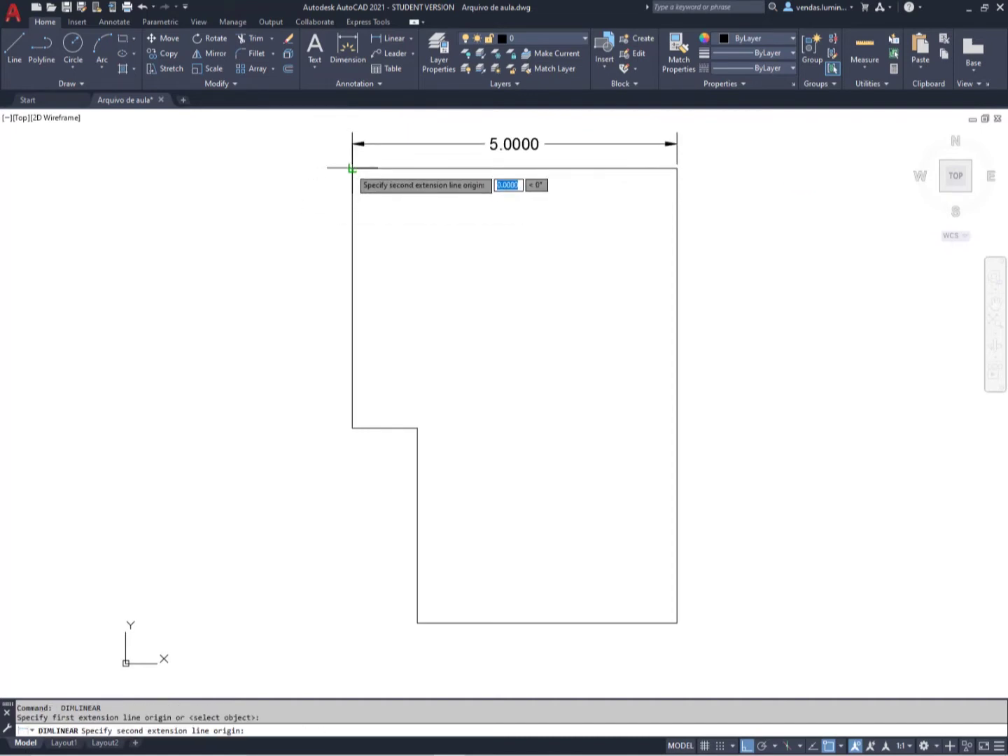
{"action": "left_click", "coordinate": [352, 428]}
{"action": "left_click", "coordinate": [319, 419]}
{"action": "key", "text": "Return"}
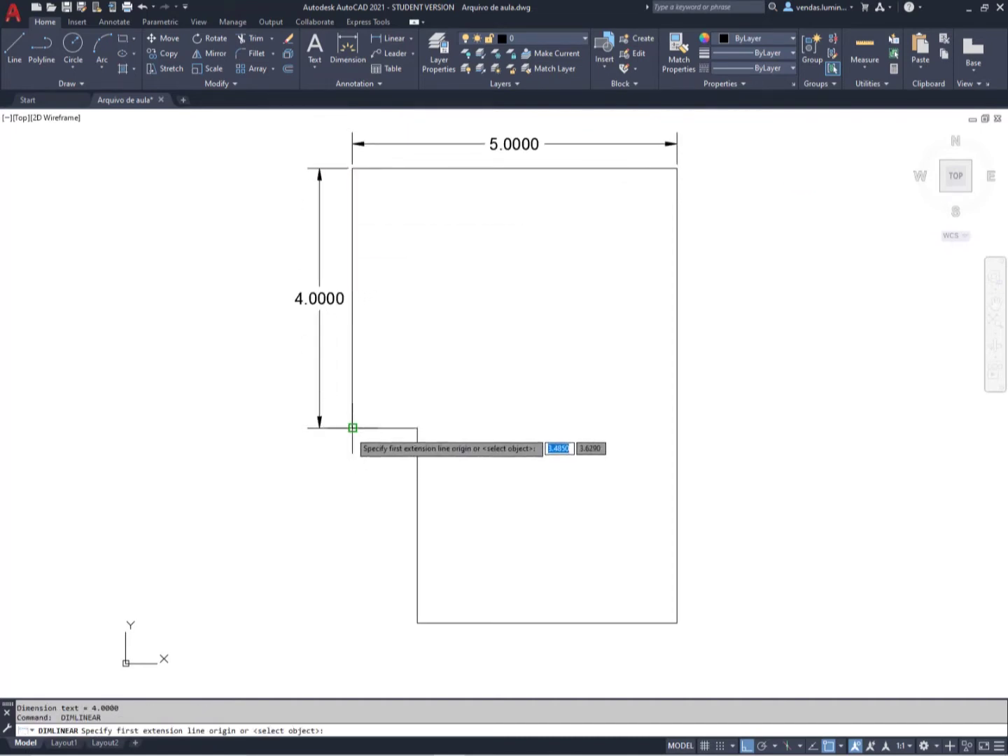
{"action": "left_click", "coordinate": [352, 428]}
{"action": "left_click", "coordinate": [417, 428]}
{"action": "left_click", "coordinate": [399, 452]}
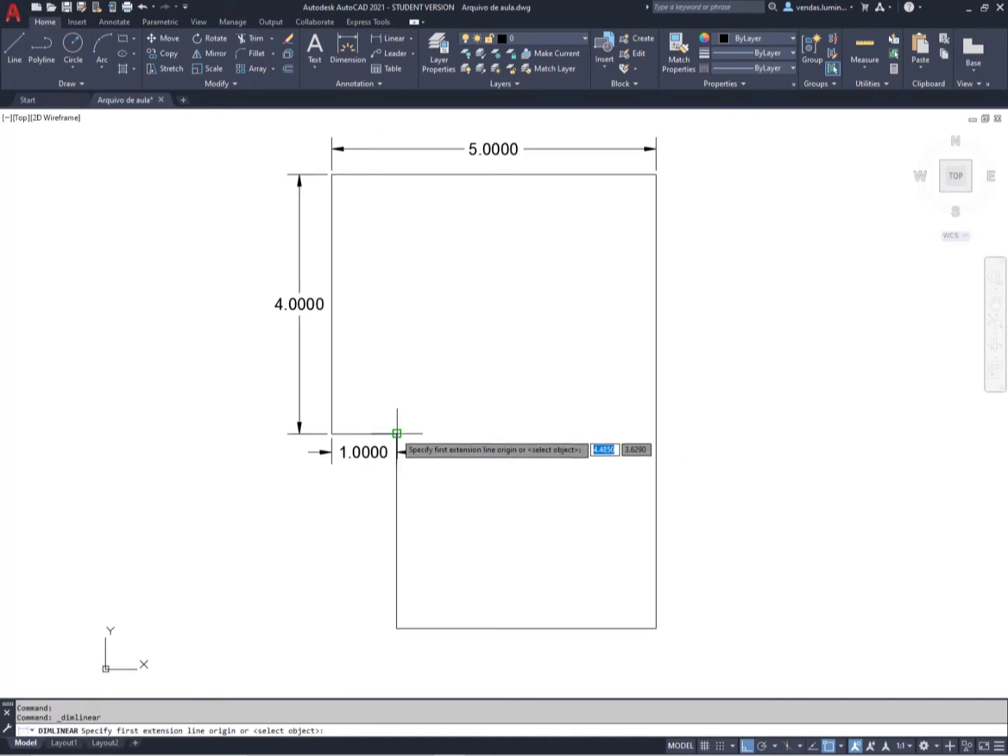
Add linear dimensions to the vertical edge below the notch and to the outline's bottom edge
{"action": "left_click", "coordinate": [397, 433]}
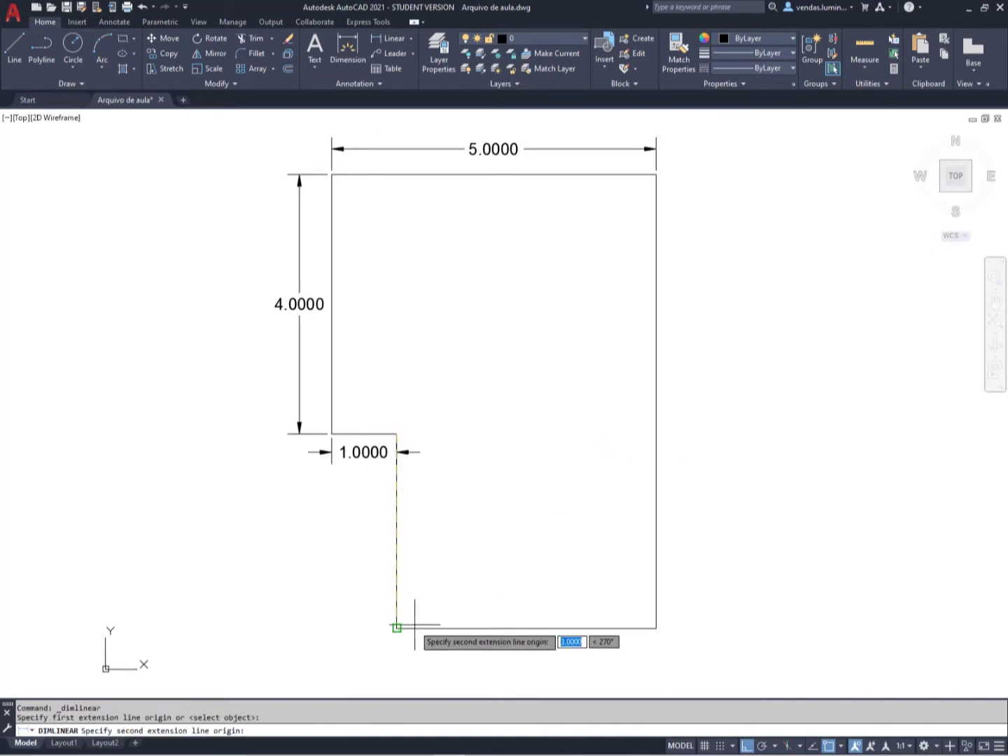
{"action": "left_click", "coordinate": [396, 628]}
{"action": "left_click", "coordinate": [364, 620]}
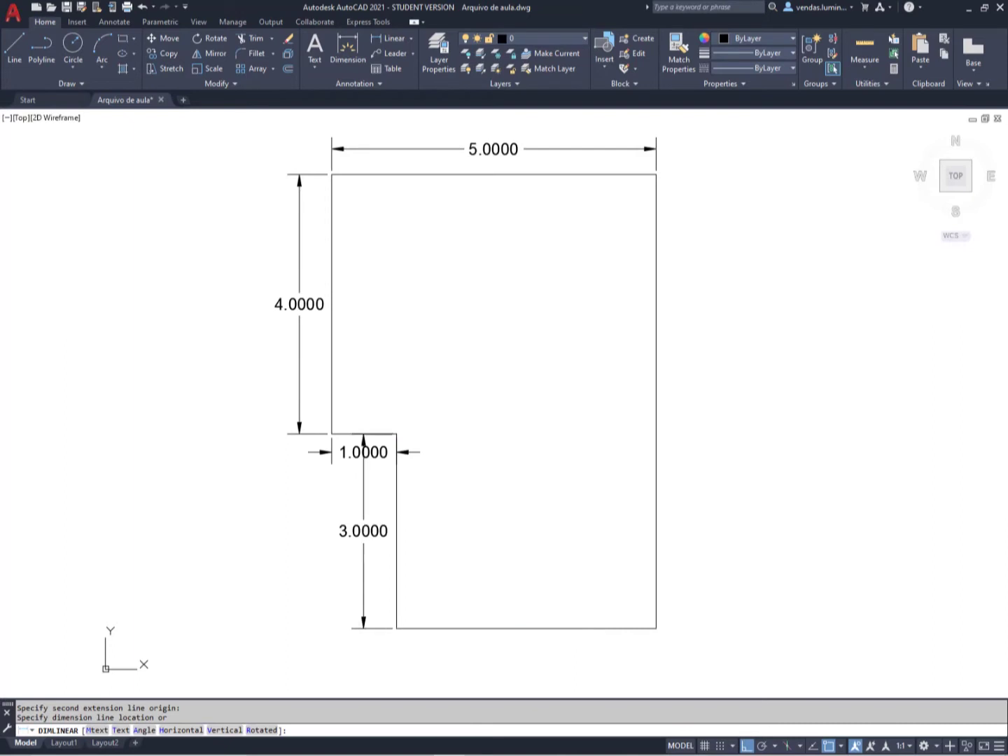
{"action": "key", "text": "Return"}
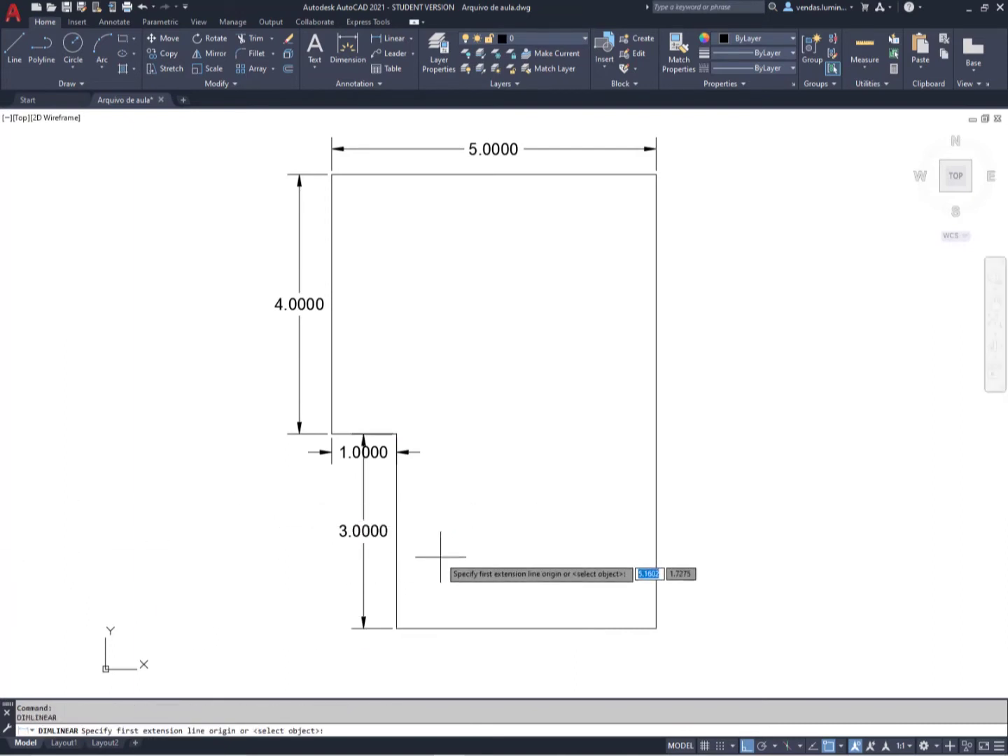
{"action": "left_click", "coordinate": [396, 628]}
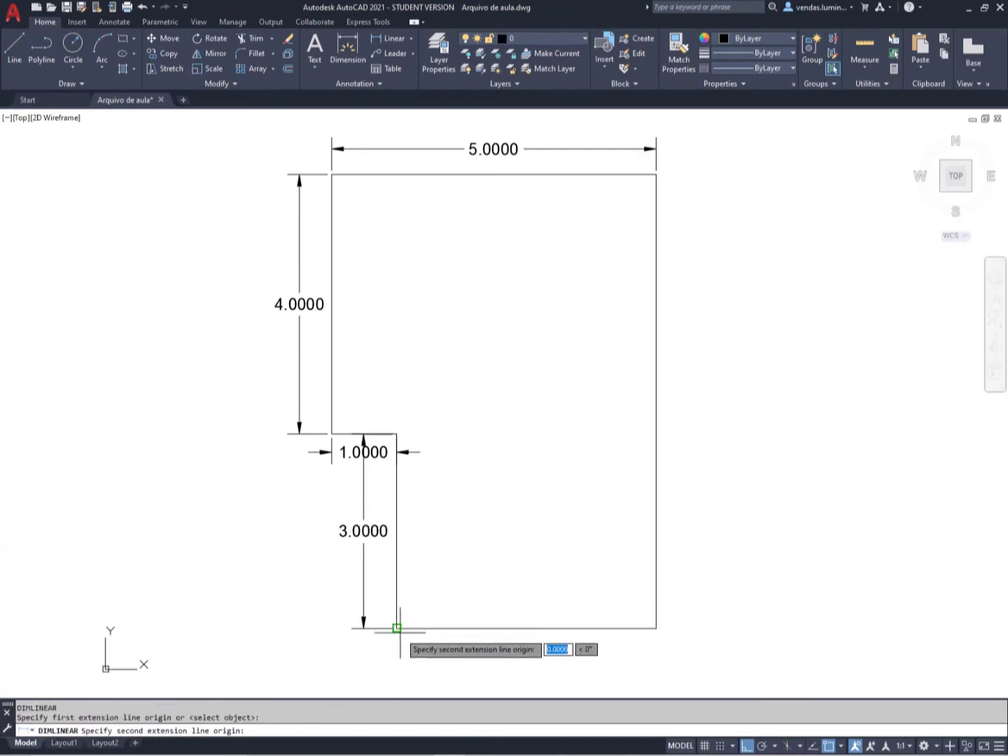
{"action": "left_click", "coordinate": [655, 628]}
{"action": "left_click", "coordinate": [651, 660]}
Add a vertical linear dimension beside the outline's full-height right edge
{"action": "key", "text": "Return"}
{"action": "left_click", "coordinate": [656, 628]}
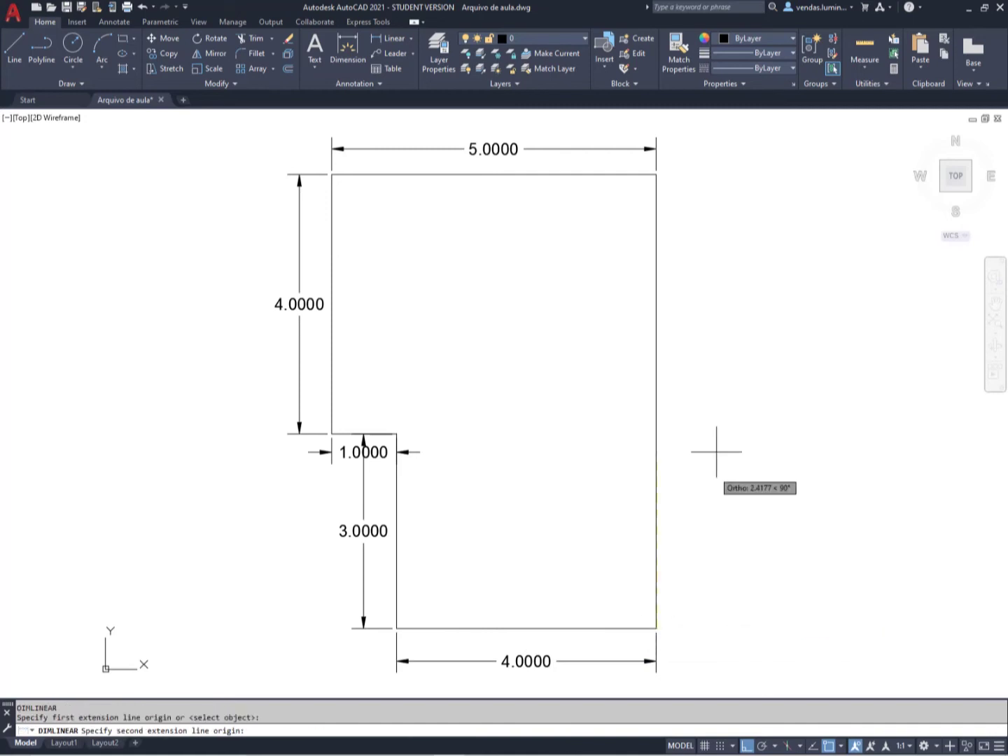
{"action": "left_click", "coordinate": [656, 174]}
{"action": "left_click", "coordinate": [693, 201]}
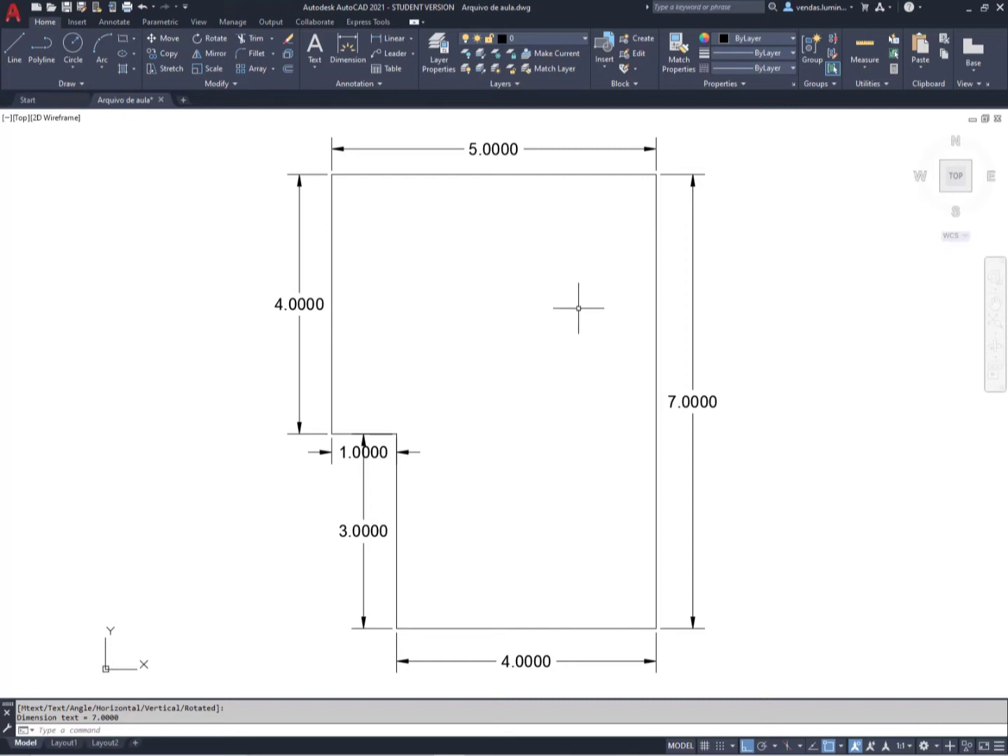
Erase the dimensions of the outline's top edge and right edge
{"action": "left_click", "coordinate": [516, 142]}
{"action": "key", "text": "Delete"}
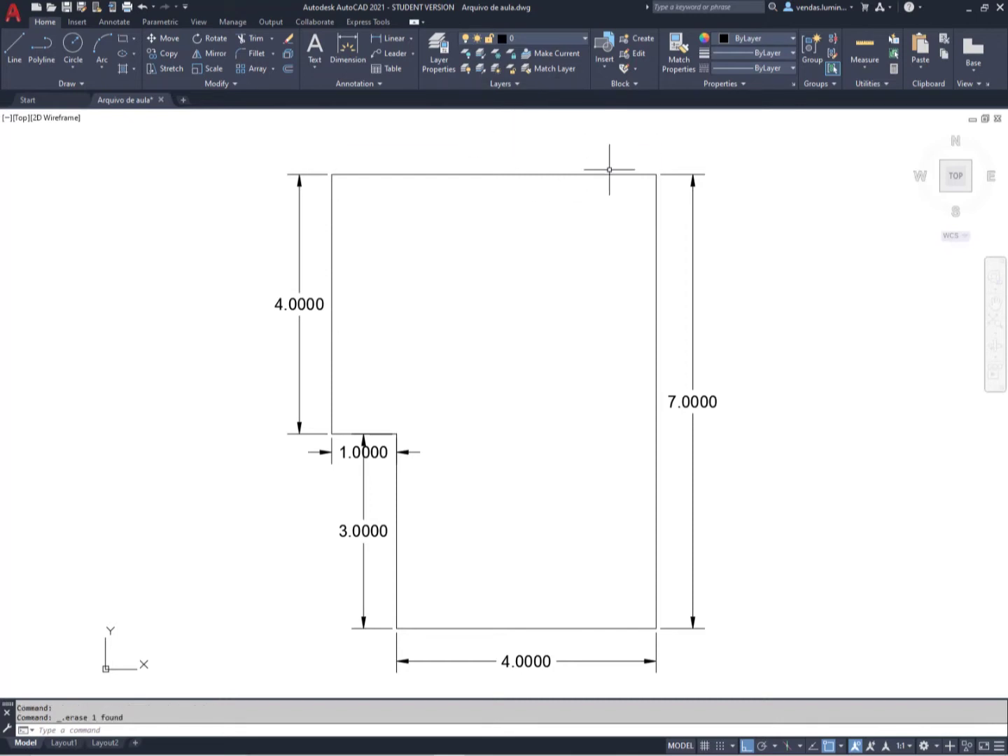
{"action": "left_click", "coordinate": [745, 284]}
{"action": "left_click", "coordinate": [702, 358]}
{"action": "left_click", "coordinate": [702, 359]}
{"action": "left_click", "coordinate": [672, 405]}
{"action": "key", "text": "Delete"}
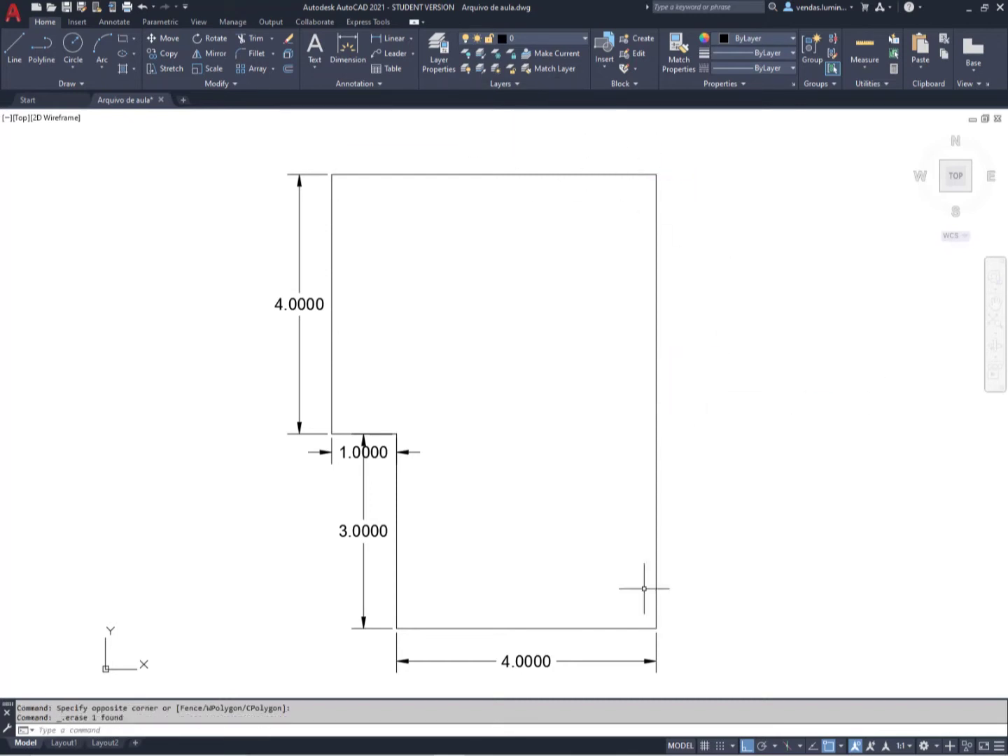
Erase the dimensions of the outline's bottom edge and of the vertical edge below the notch
{"action": "left_click", "coordinate": [777, 633]}
{"action": "left_click", "coordinate": [574, 664]}
{"action": "key", "text": "Delete"}
{"action": "left_click", "coordinate": [378, 506]}
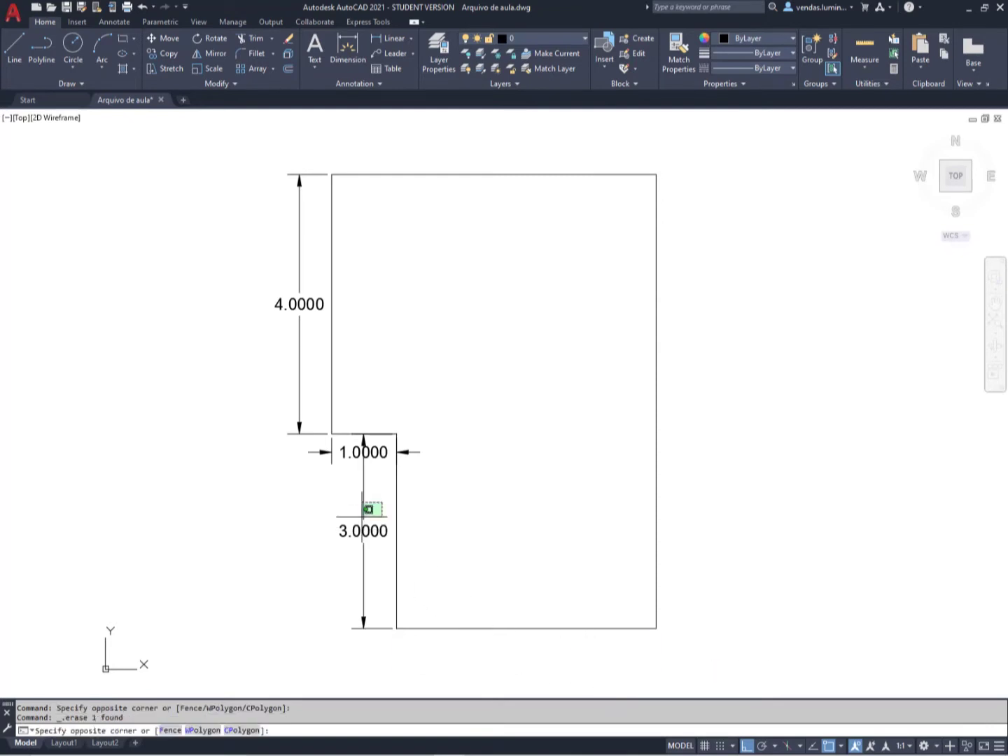
{"action": "left_click", "coordinate": [359, 521]}
{"action": "key", "text": "Delete"}
Erase the dimensions of the notch's short horizontal edge and the outline's upper-left vertical edge
{"action": "left_click", "coordinate": [337, 452]}
{"action": "key", "text": "Delete"}
{"action": "left_click", "coordinate": [304, 394]}
{"action": "left_click", "coordinate": [280, 410]}
{"action": "key", "text": "Delete"}
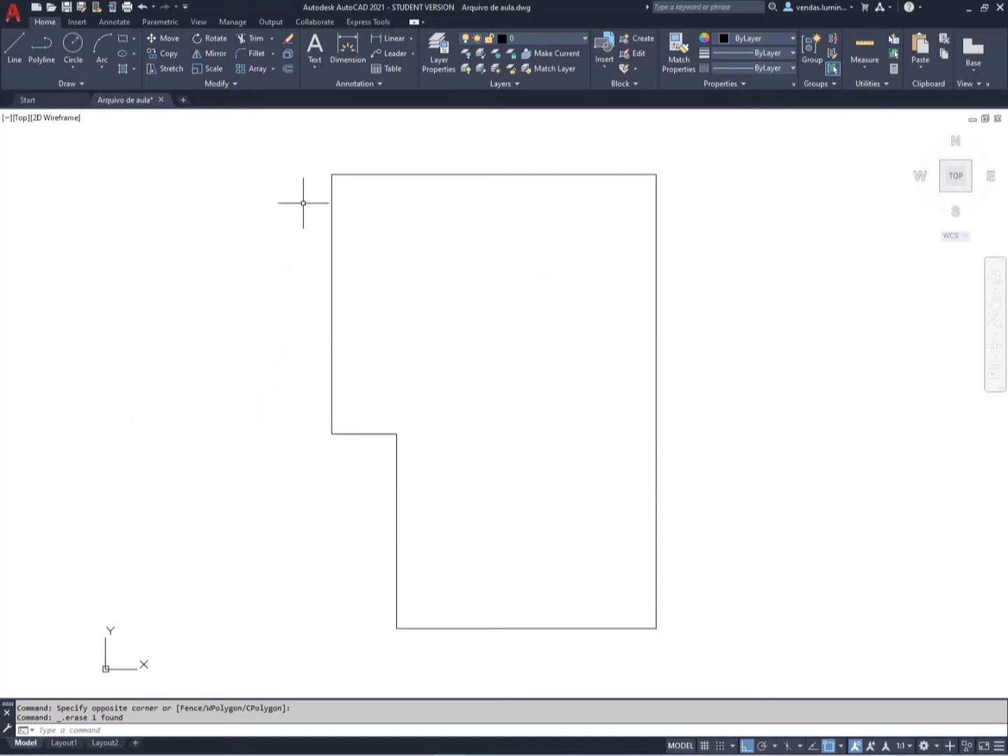
{"action": "left_click", "coordinate": [289, 70]}
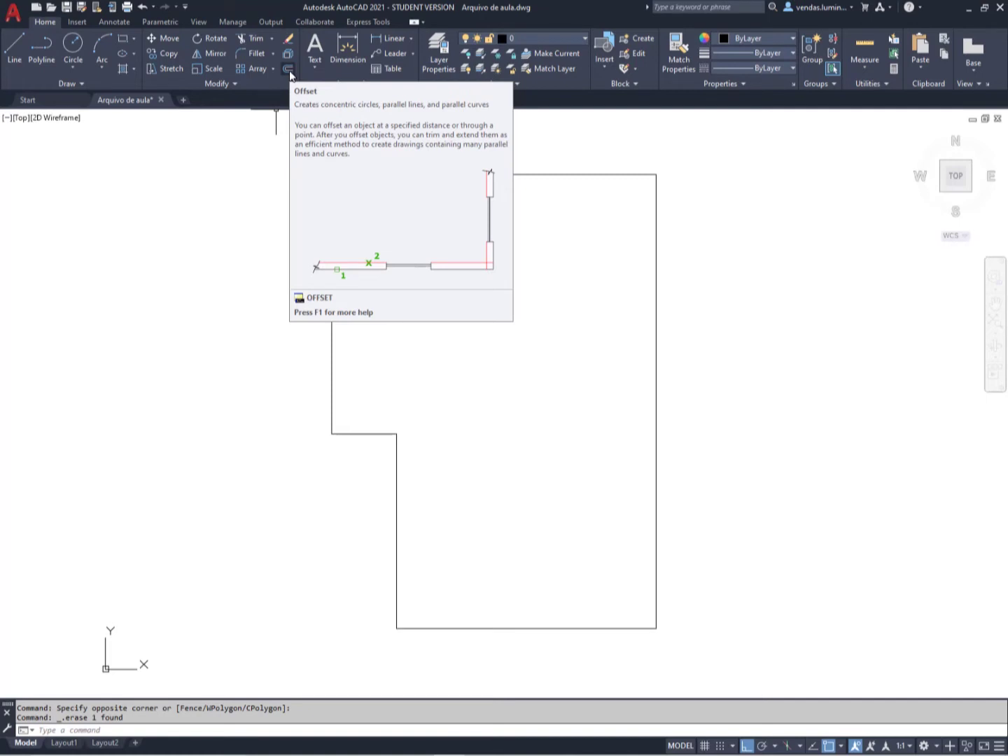
{"action": "key", "text": "Escape"}
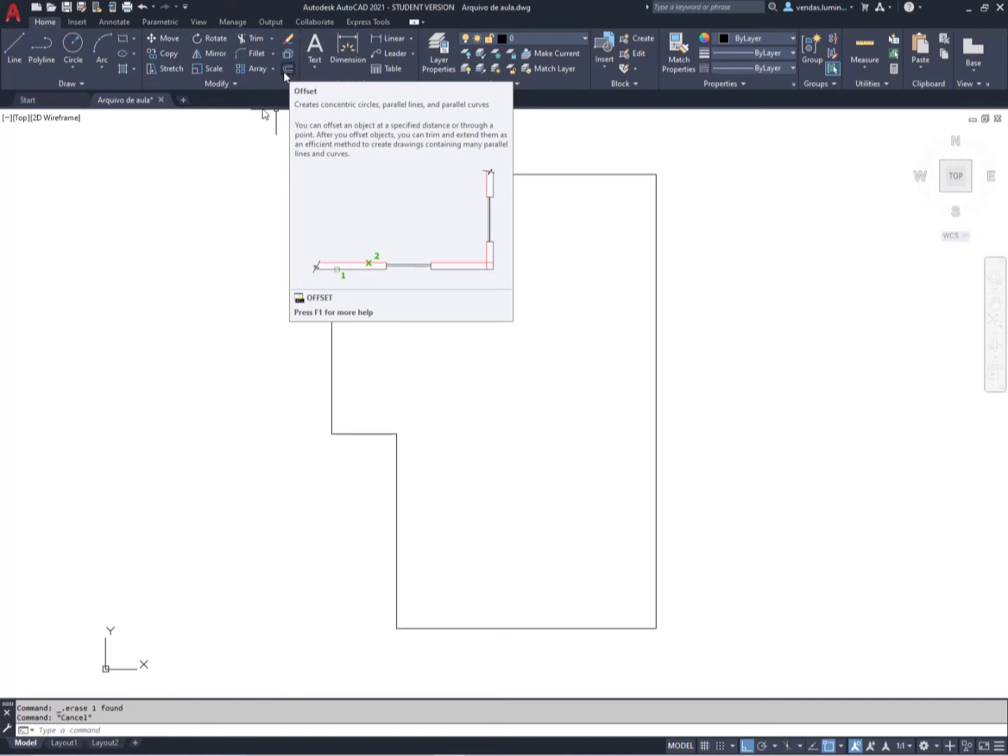
{"action": "left_click", "coordinate": [286, 310]}
{"action": "key", "text": "Escape"}
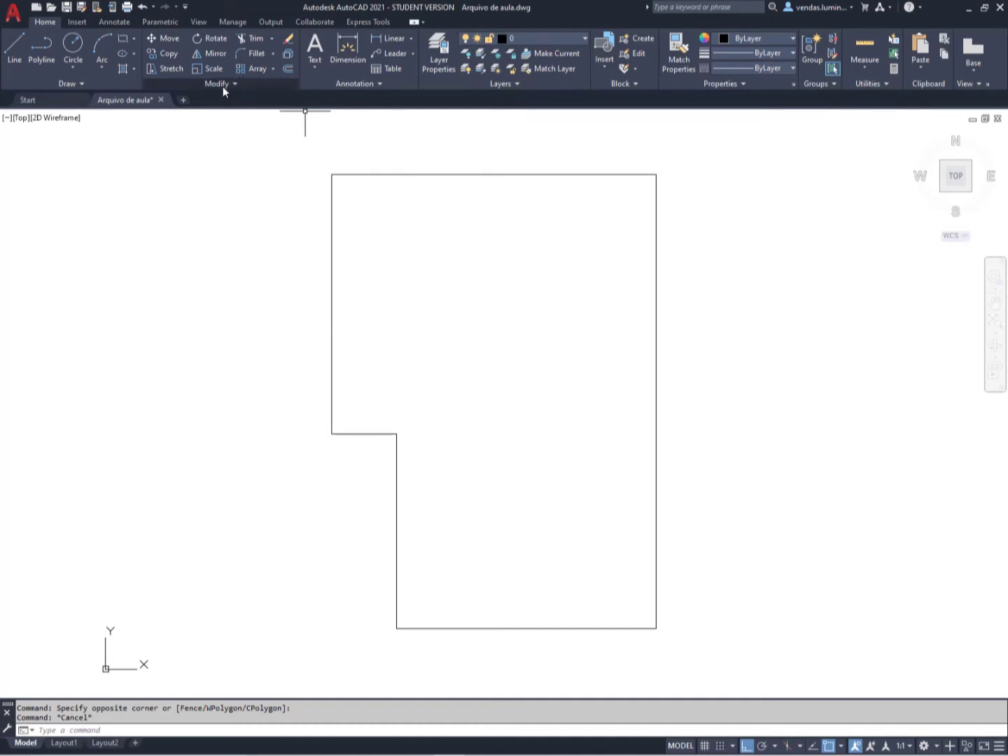
{"action": "key", "text": "ctrl"}
{"action": "key", "text": "ctrl"}
{"action": "key", "text": "ctrl"}
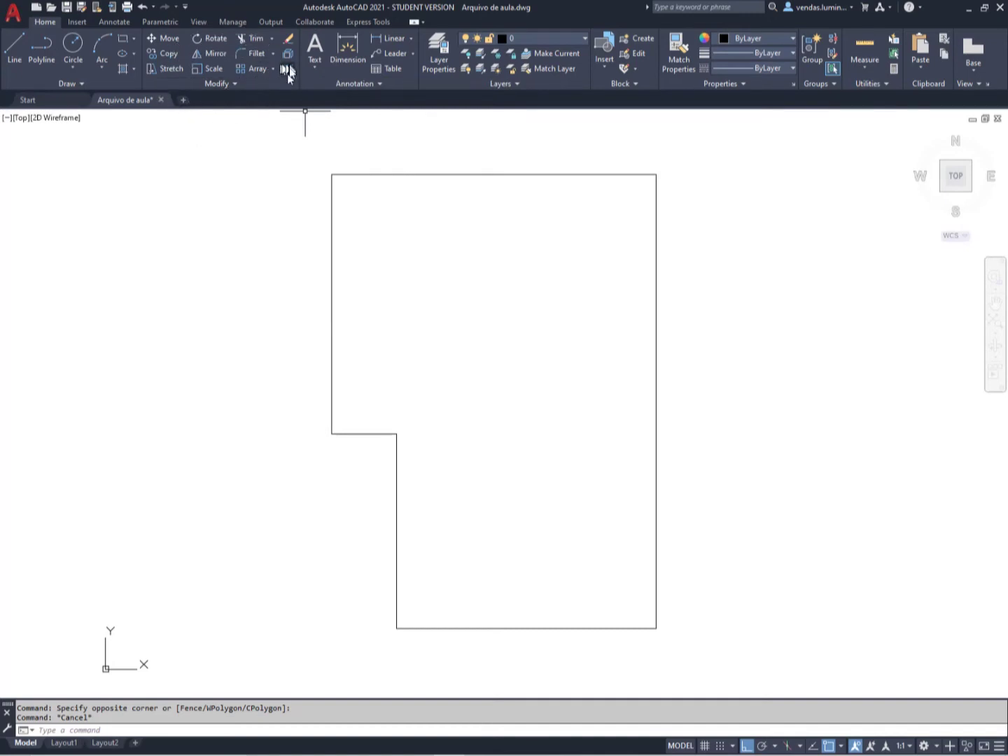
{"action": "key", "text": "ctrl"}
{"action": "key", "text": "ctrl"}
Offset the outline's full-height right edge outward by 0.25
{"action": "left_click", "coordinate": [287, 69]}
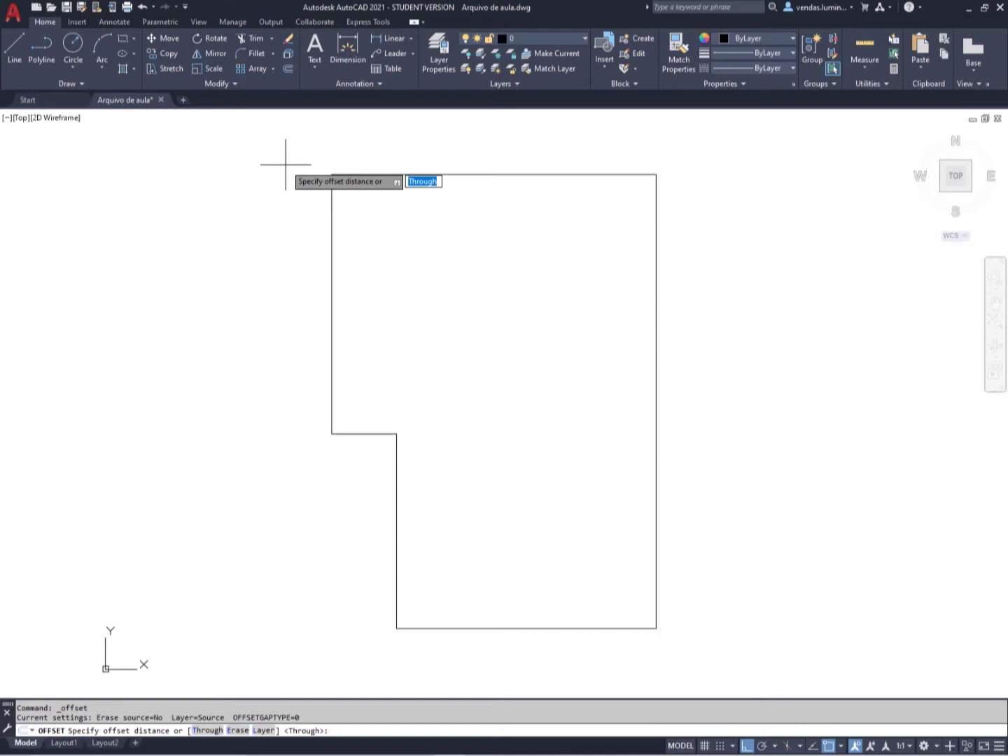
{"action": "type", "text": "0.25"}
{"action": "key", "text": "Return"}
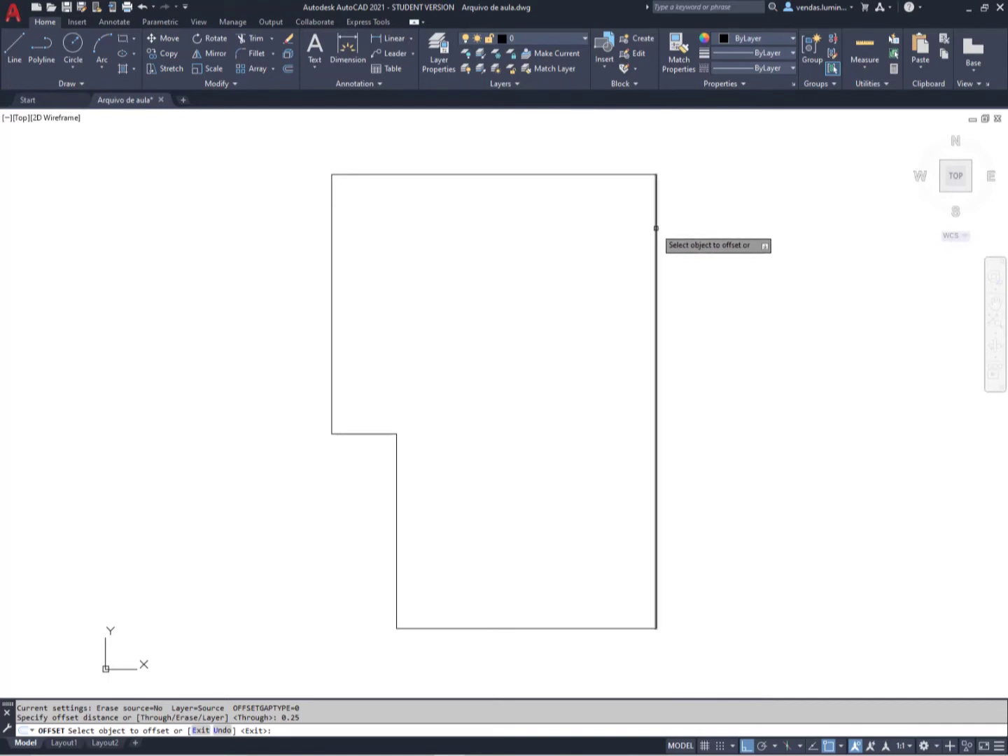
{"action": "left_click", "coordinate": [653, 228]}
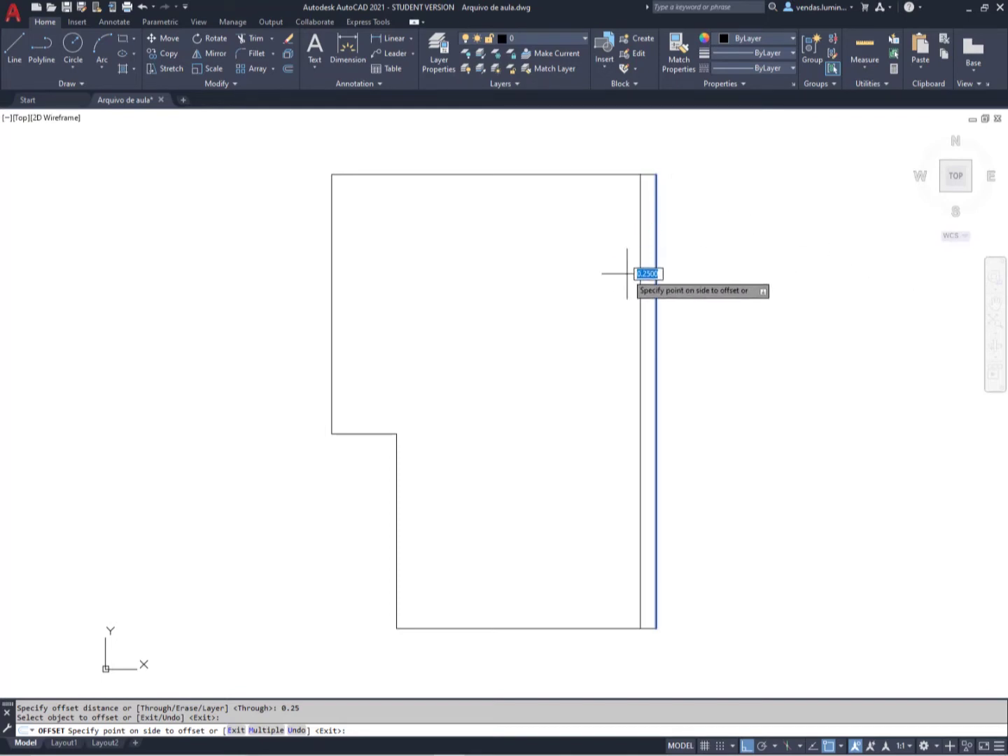
{"action": "left_click", "coordinate": [725, 256]}
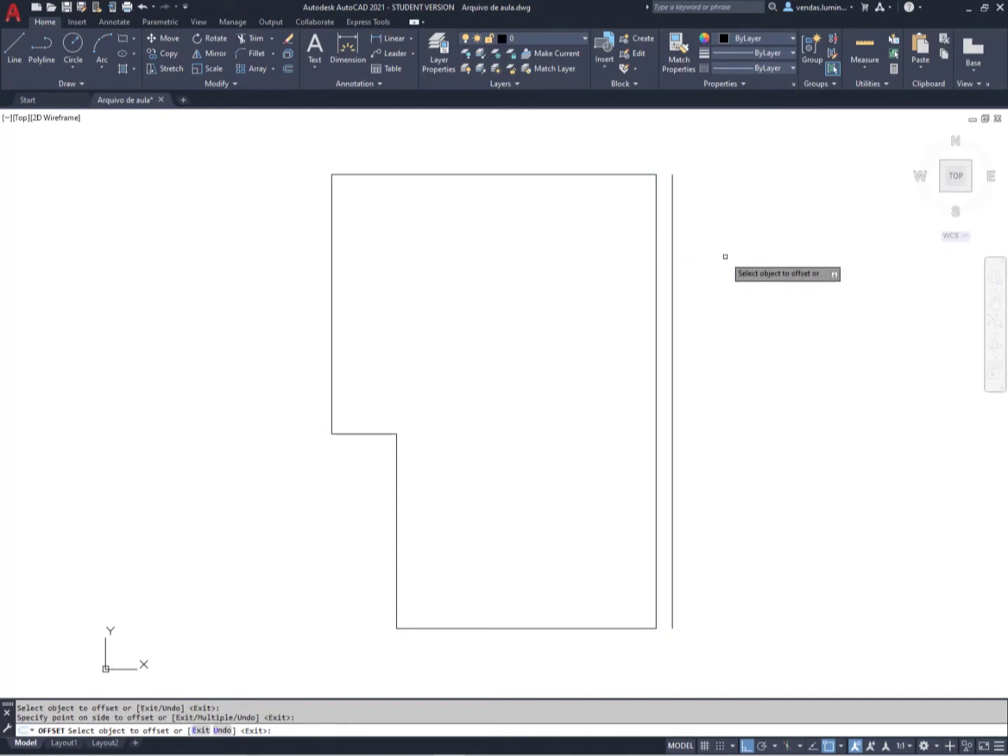
{"action": "key", "text": "Escape"}
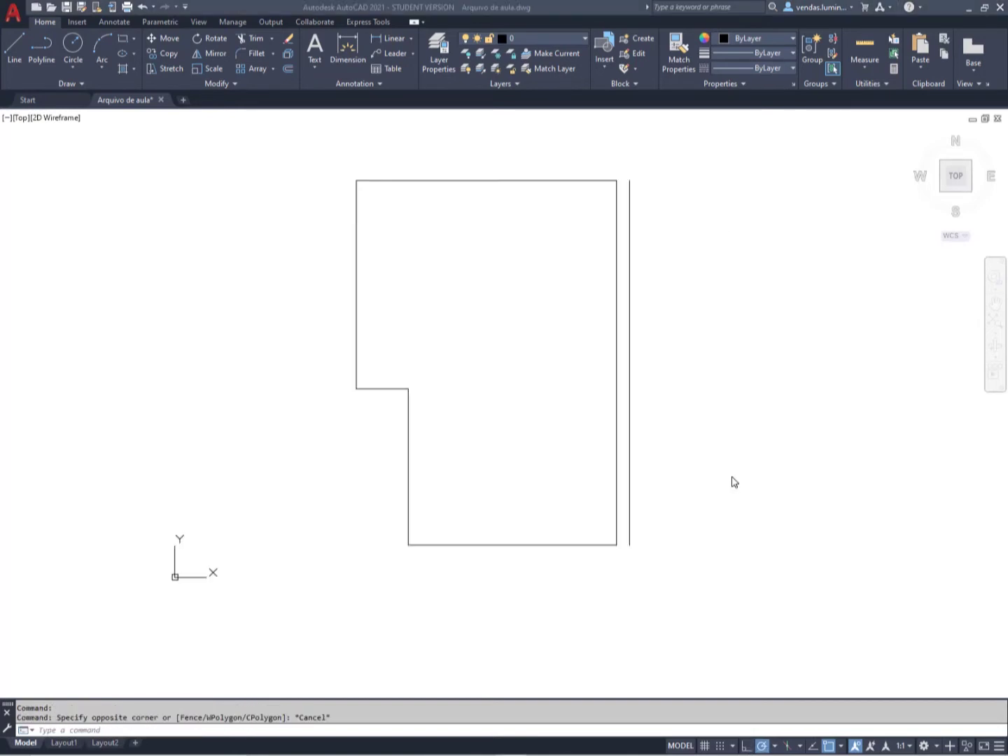
Offset the outline's top edge and upper-left vertical edge outward by 0.25
{"action": "left_click", "coordinate": [652, 365]}
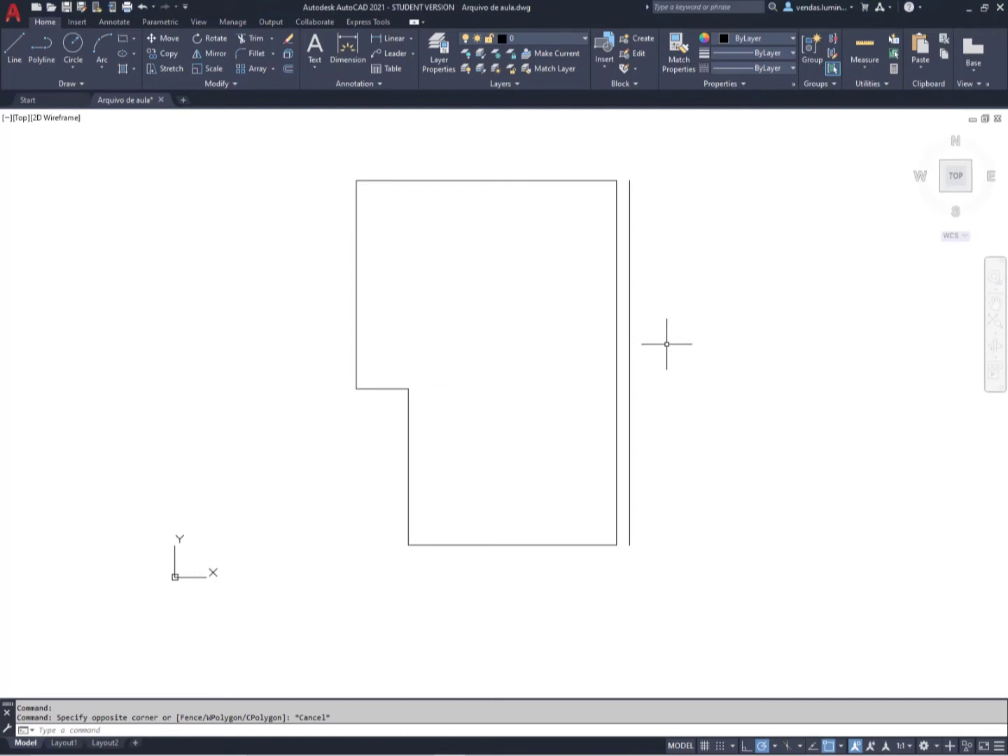
{"action": "type", "text": "o"}
{"action": "key", "text": "Return"}
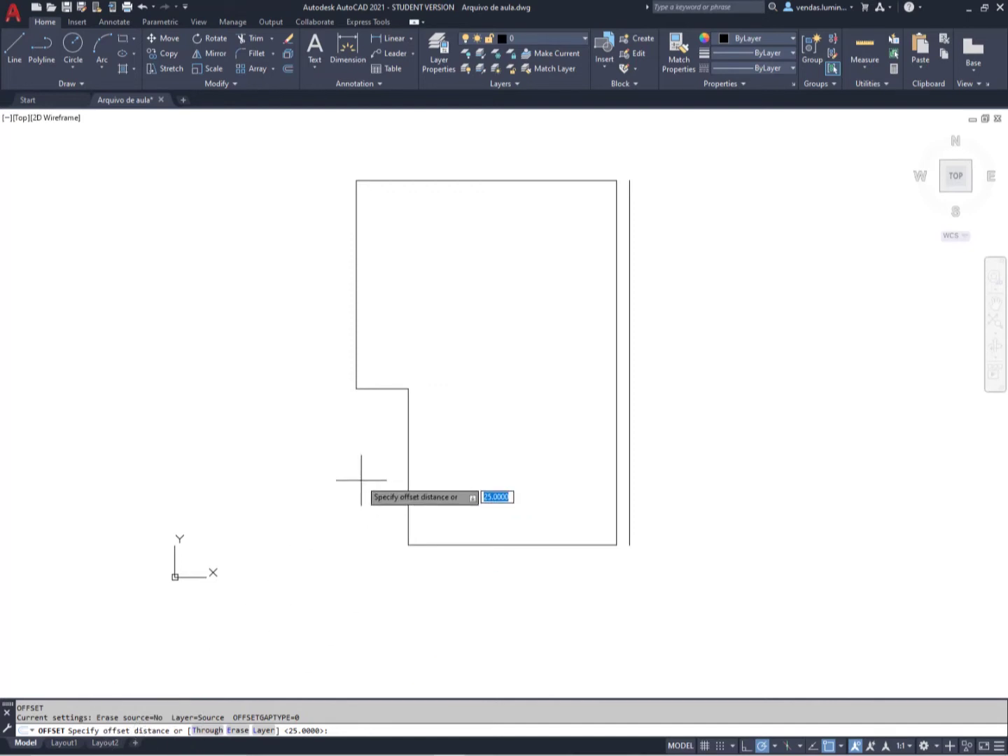
{"action": "type", "text": "0.25"}
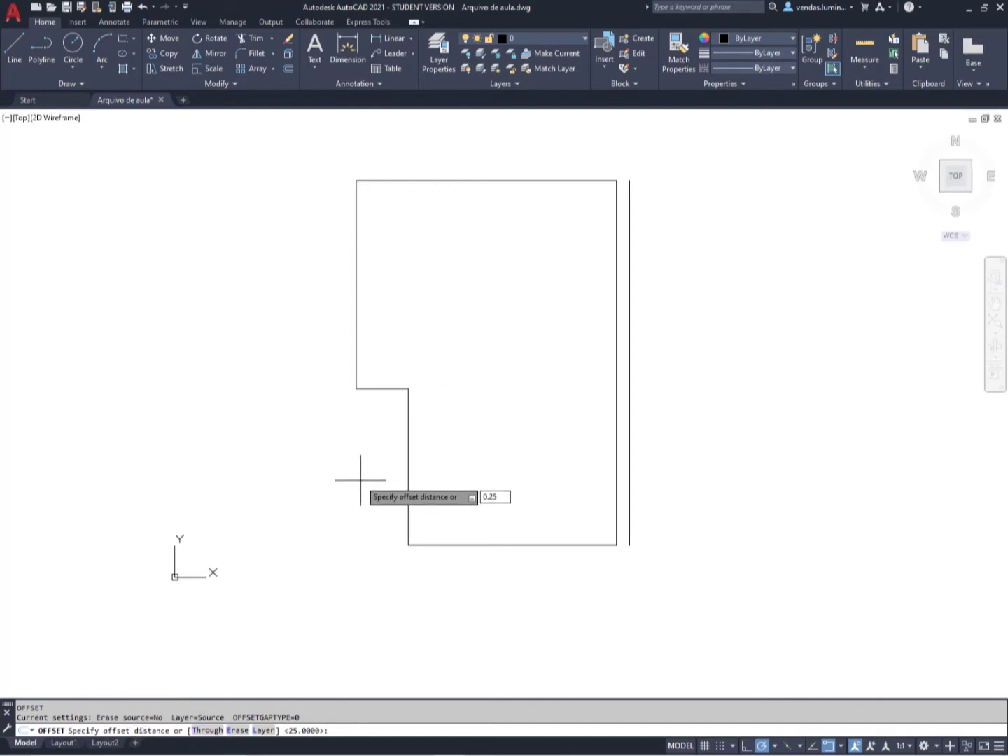
{"action": "key", "text": "Return"}
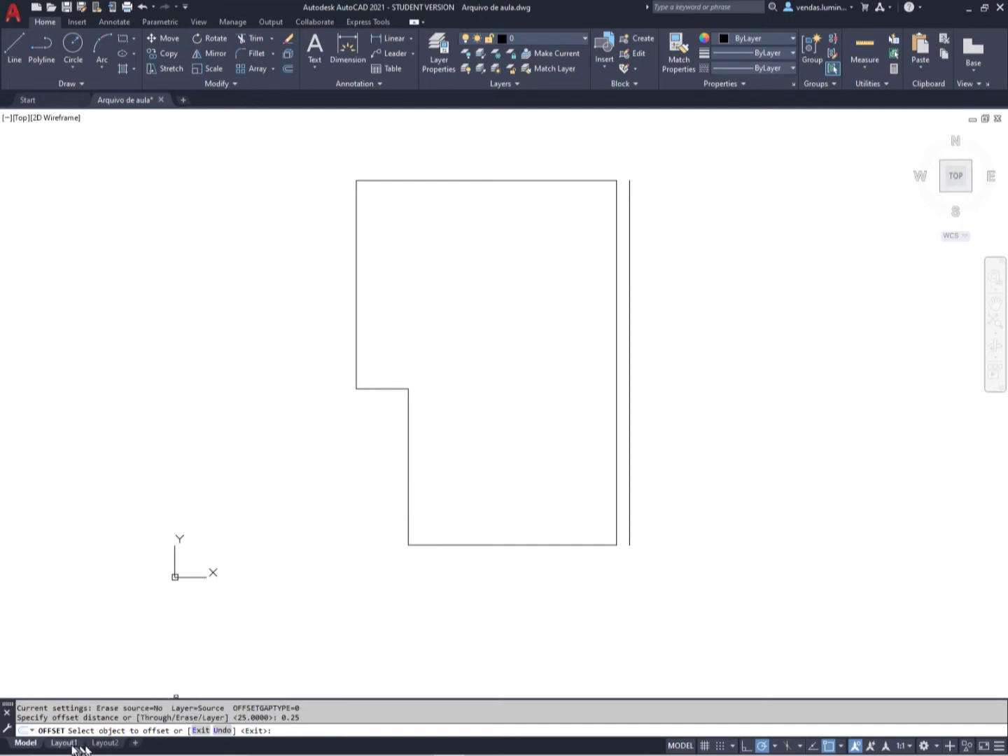
{"action": "mouse_move", "coordinate": [61, 743]}
{"action": "left_click", "coordinate": [489, 183]}
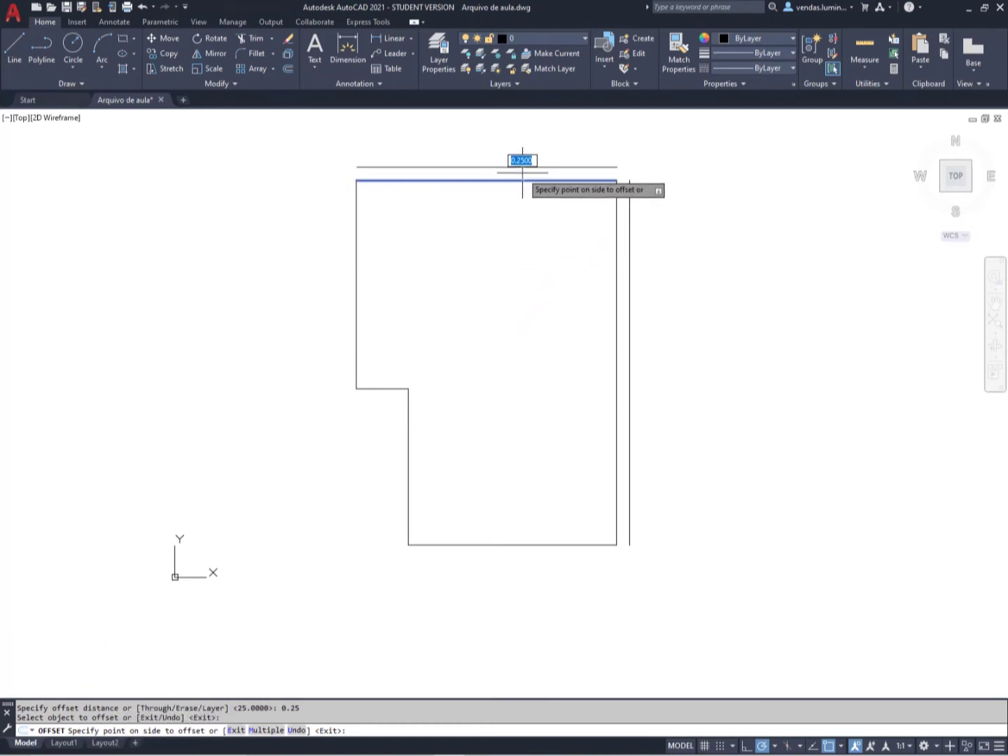
{"action": "left_click", "coordinate": [542, 136]}
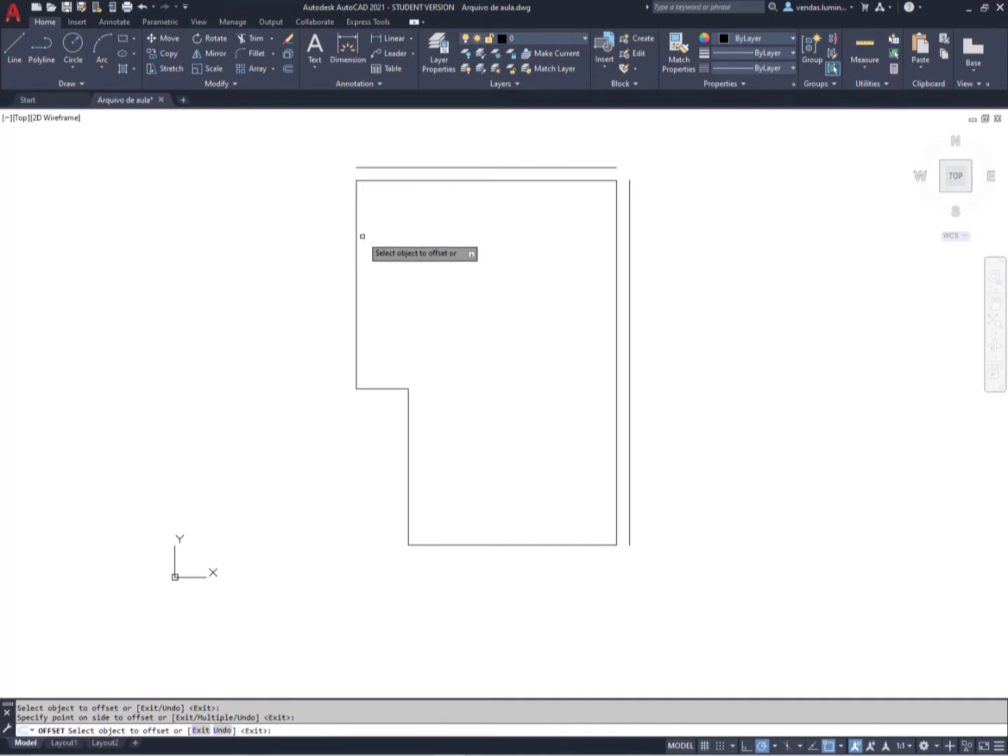
{"action": "left_click", "coordinate": [357, 239]}
{"action": "left_click", "coordinate": [331, 242]}
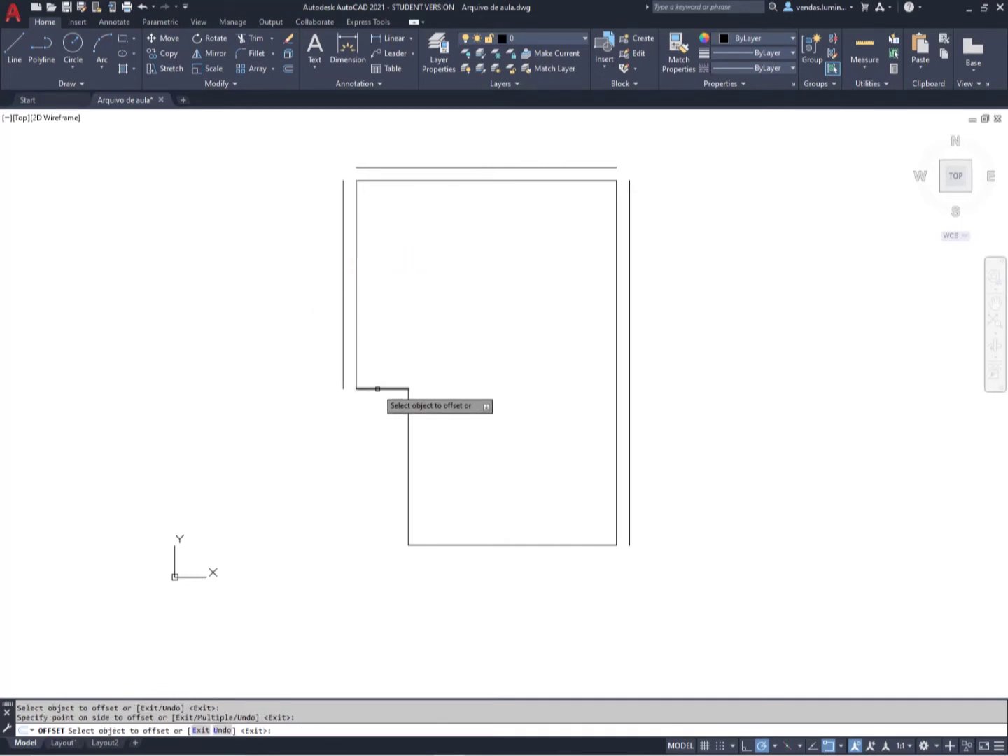
Offset the notch's horizontal and vertical edges and the outline's bottom edge outward by 0.25
{"action": "left_click", "coordinate": [378, 387]}
{"action": "left_click", "coordinate": [371, 423]}
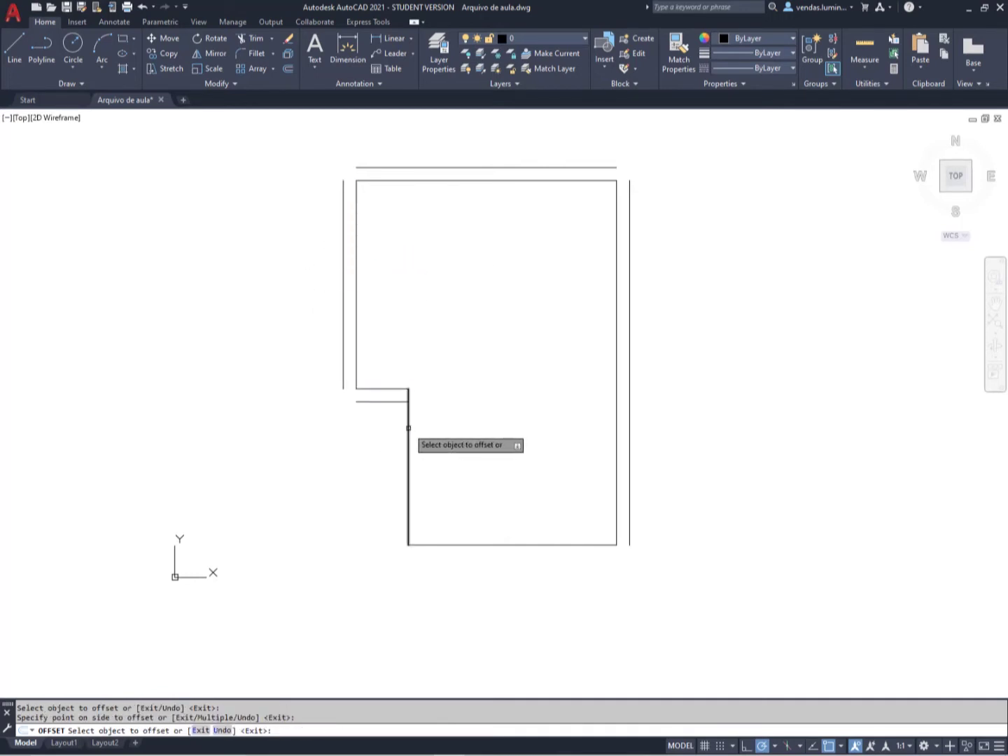
{"action": "left_click", "coordinate": [408, 428]}
{"action": "left_click", "coordinate": [378, 437]}
{"action": "left_click", "coordinate": [459, 545]}
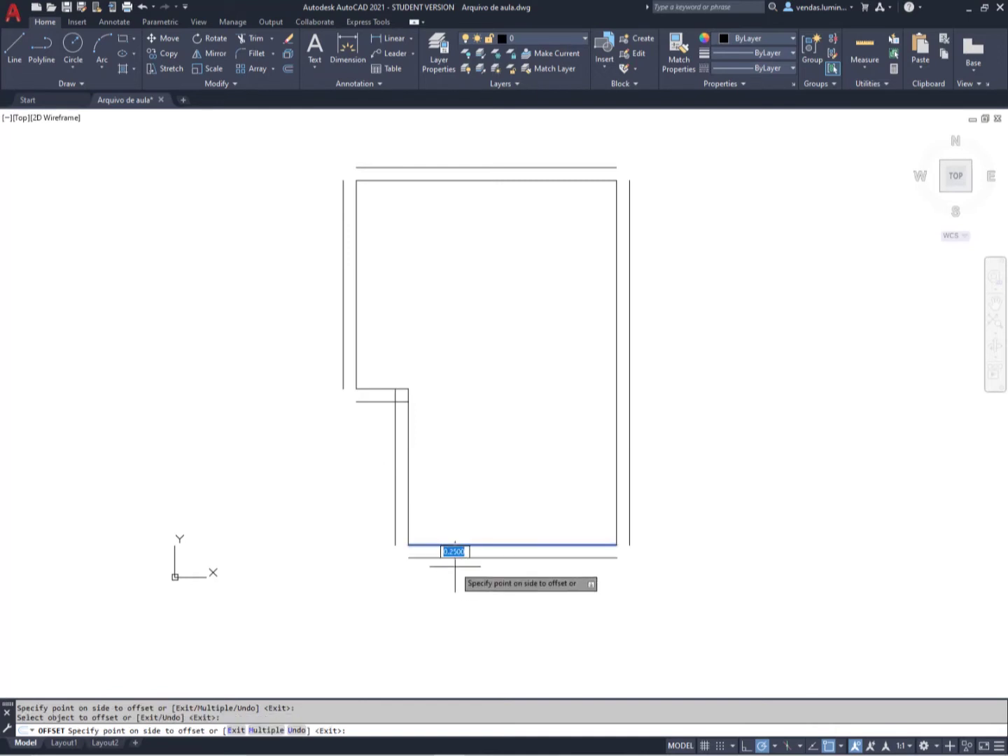
{"action": "left_click", "coordinate": [457, 568]}
{"action": "key", "text": "Return"}
{"action": "scroll", "coordinate": [507, 403], "scroll_direction": "up", "scroll_amount": 2}
{"action": "scroll", "coordinate": [509, 403], "scroll_direction": "down", "scroll_amount": 2}
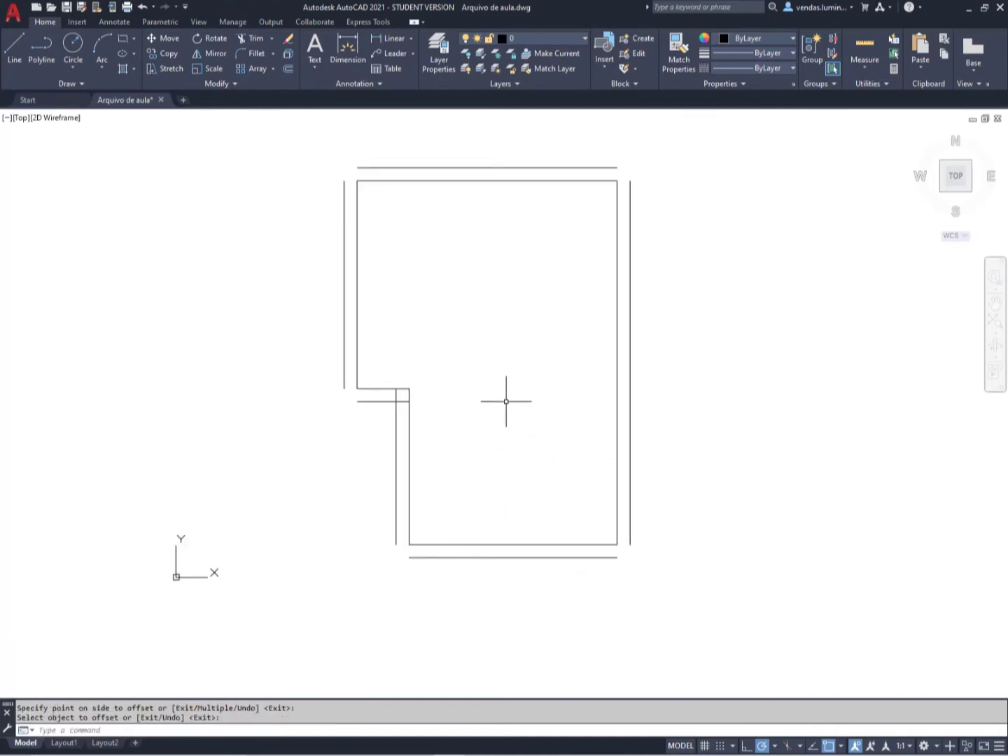
{"action": "middle_click_drag", "start_coordinate": [509, 403], "coordinate": [521, 425]}
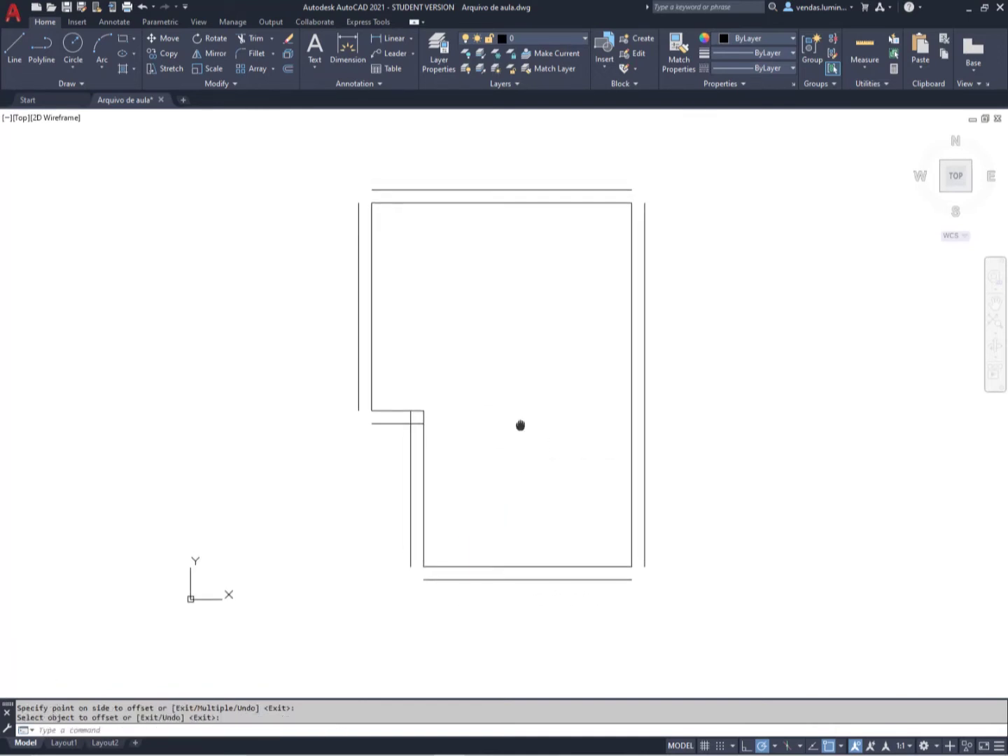
Erase the offset lines beside the right edge, above the top edge and beside the upper-left edge
{"action": "left_click", "coordinate": [645, 381]}
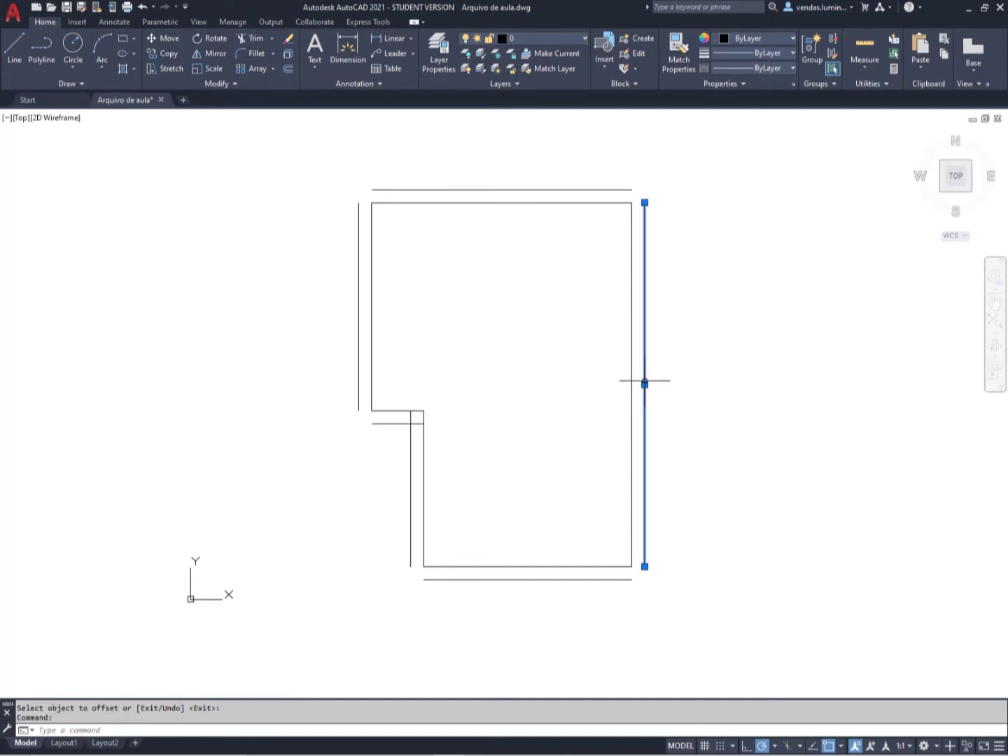
{"action": "key", "text": "Delete"}
{"action": "left_click", "coordinate": [614, 191]}
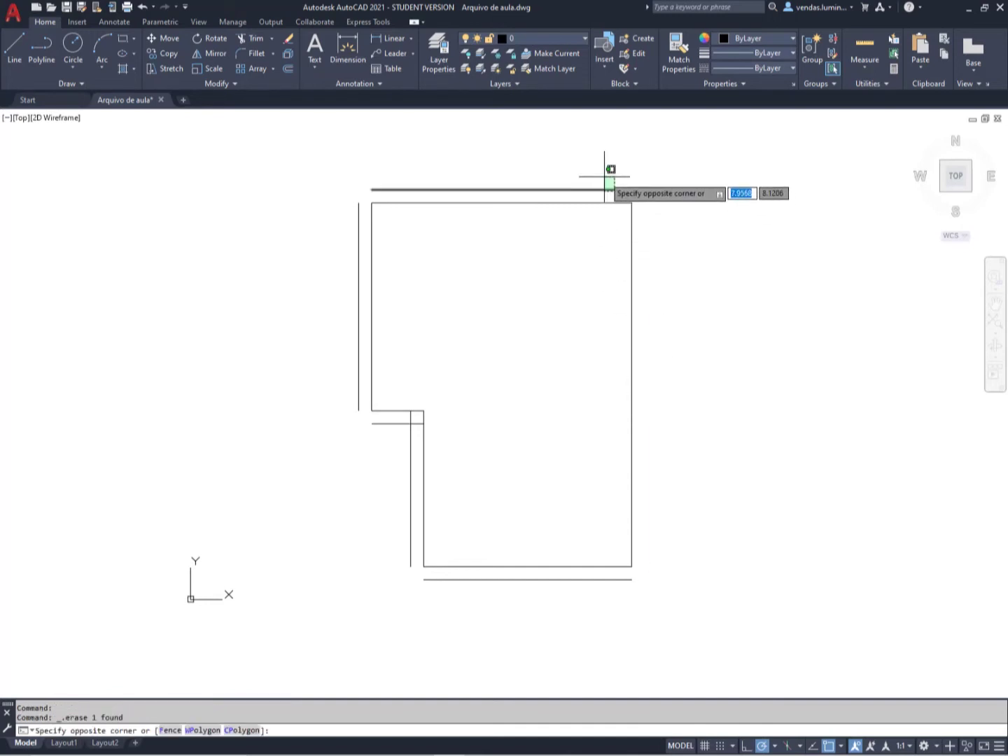
{"action": "left_click", "coordinate": [605, 176]}
{"action": "key", "text": "Delete"}
{"action": "left_click", "coordinate": [358, 209]}
{"action": "key", "text": "Delete"}
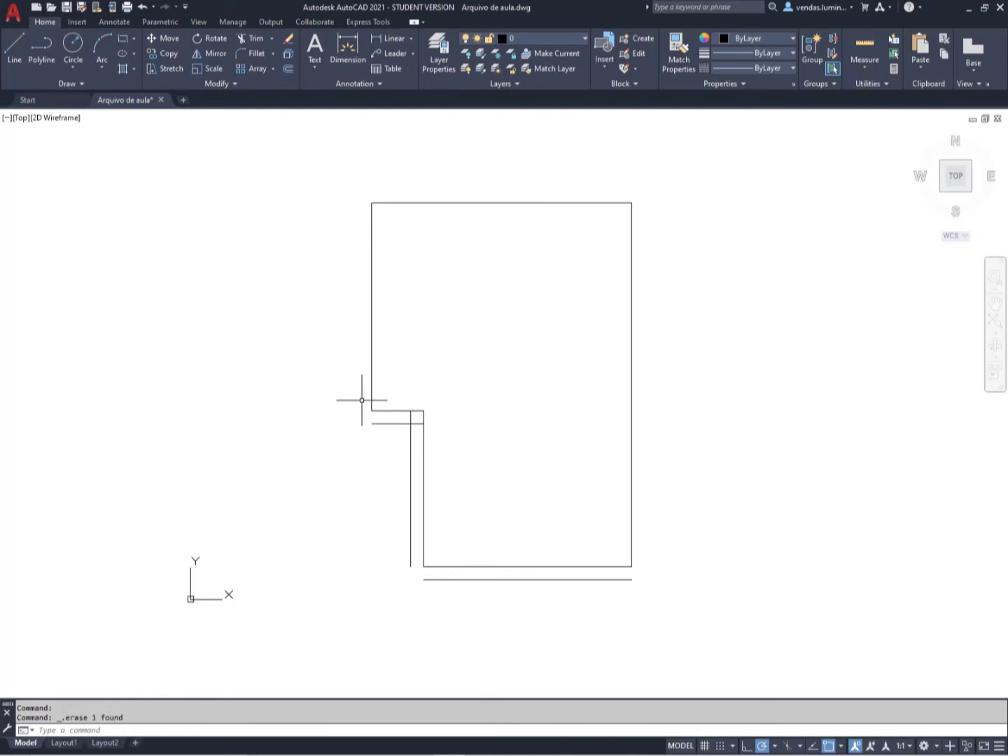
Erase the two offset lines at the notch and the one below the bottom edge
{"action": "left_click", "coordinate": [382, 423]}
{"action": "key", "text": "Delete"}
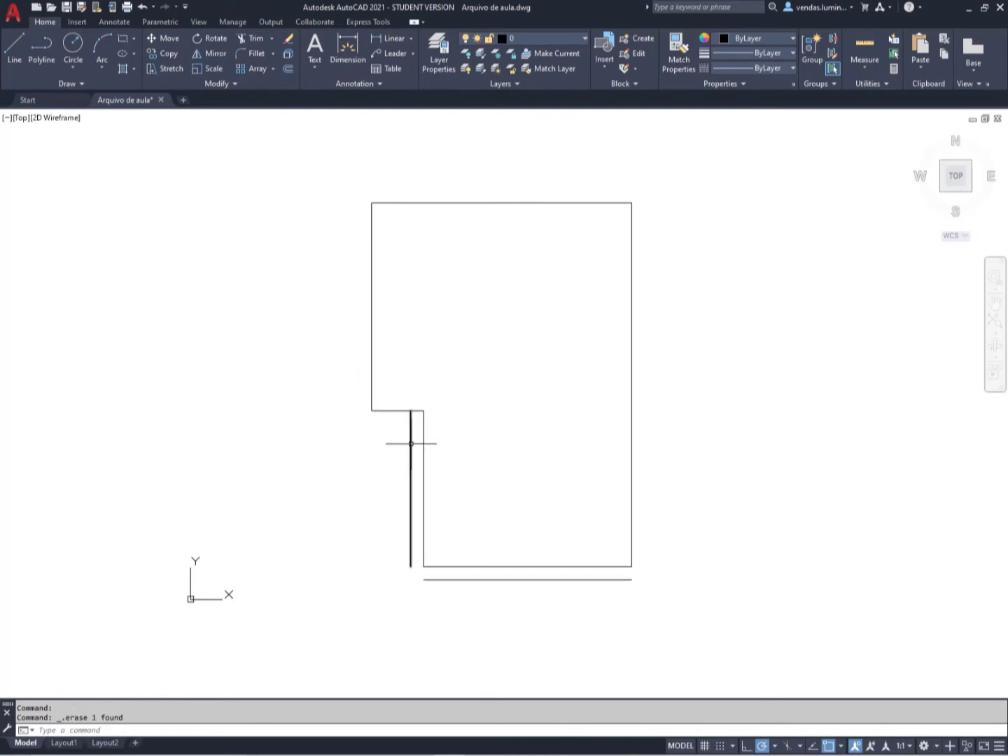
{"action": "left_click", "coordinate": [412, 444]}
{"action": "key", "text": "Delete"}
{"action": "left_click", "coordinate": [441, 580]}
{"action": "key", "text": "Delete"}
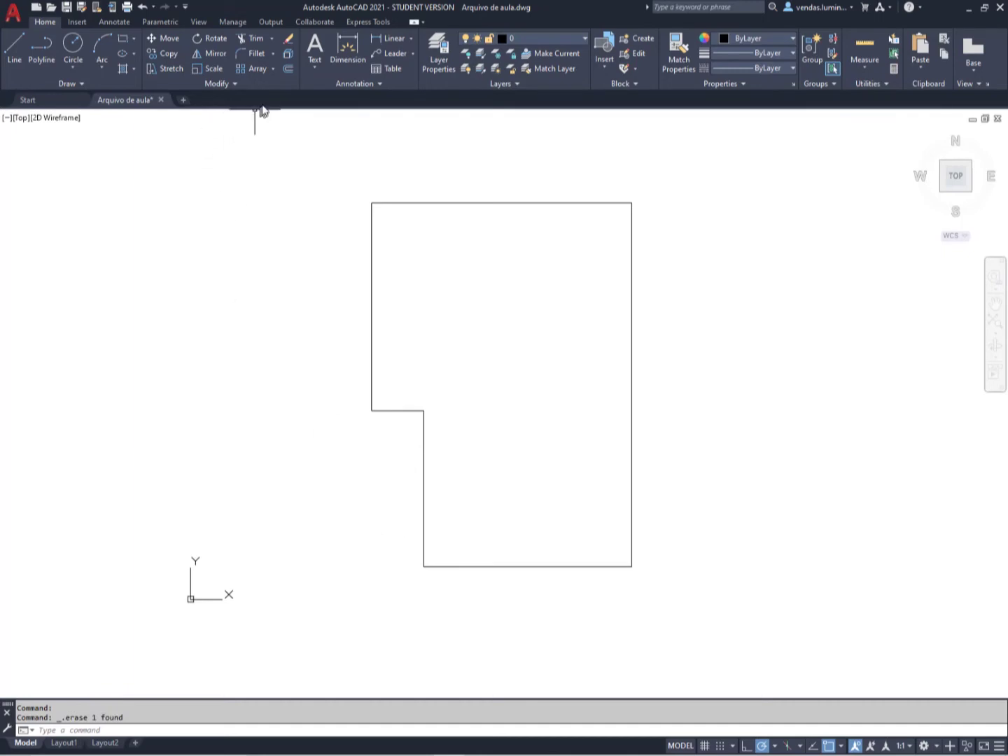
Offset the outline's right edge, top edge and upper-left vertical edge outward by 0.25 each
{"action": "left_click", "coordinate": [288, 71]}
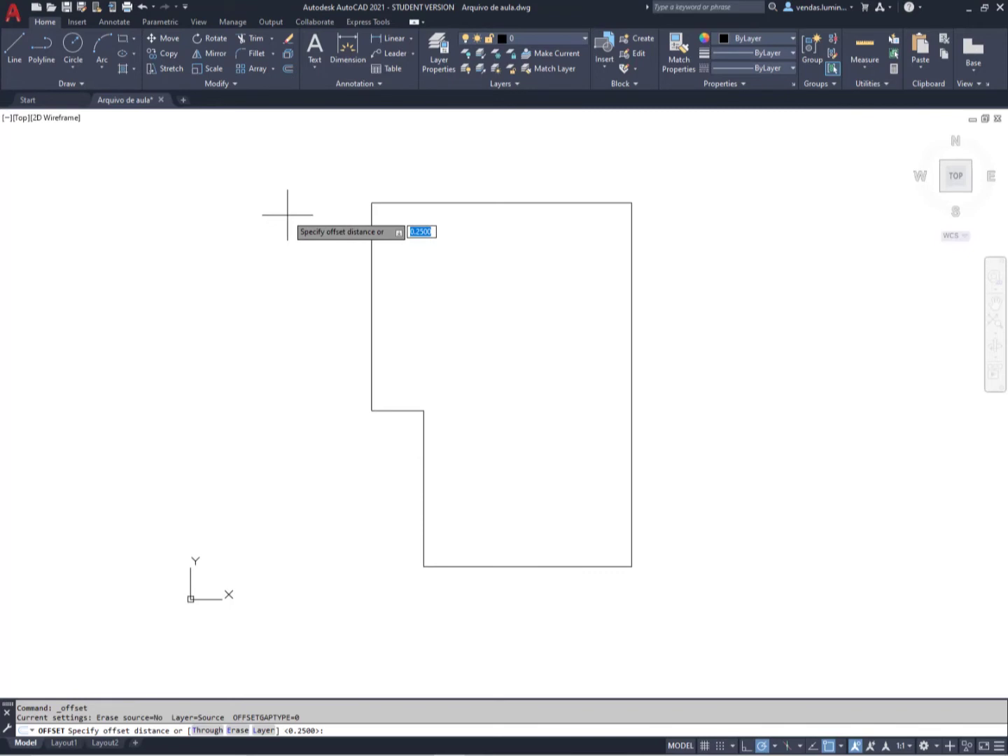
{"action": "type", "text": "0.15"}
{"action": "key", "text": "Return"}
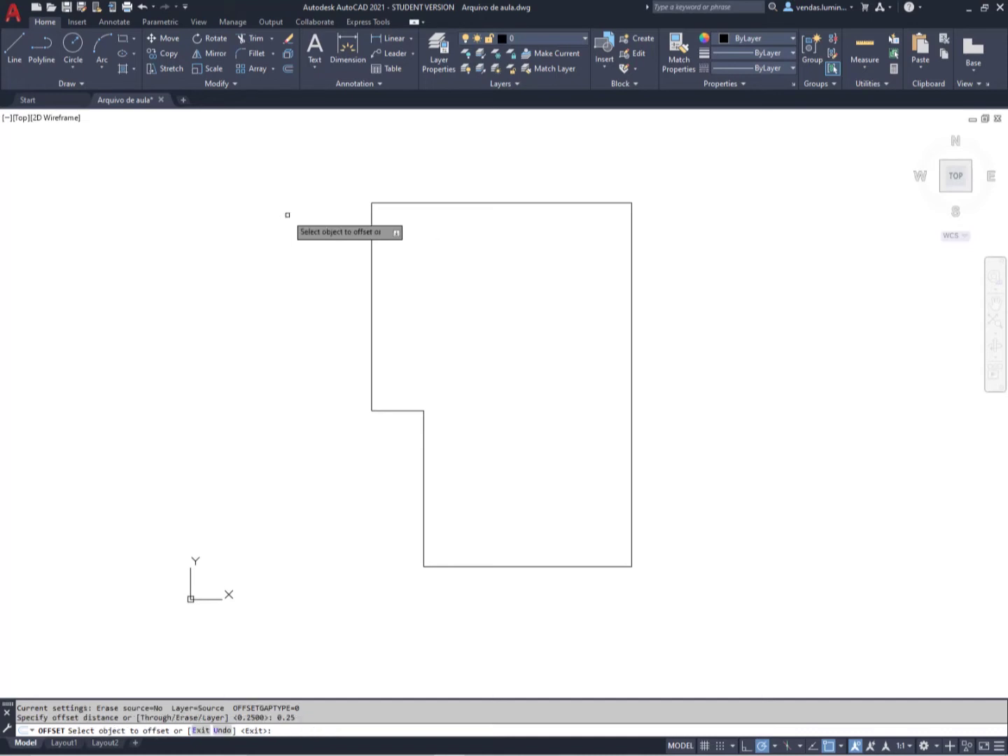
{"action": "left_click", "coordinate": [630, 249]}
{"action": "left_click", "coordinate": [693, 276]}
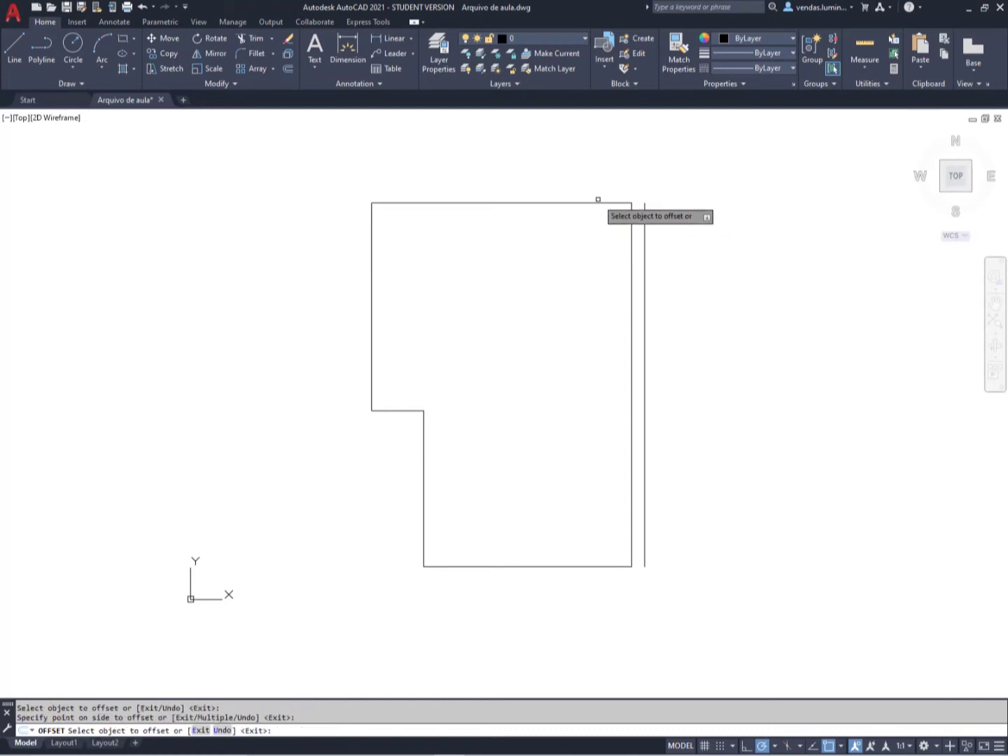
{"action": "left_click", "coordinate": [598, 201]}
{"action": "left_click", "coordinate": [581, 181]}
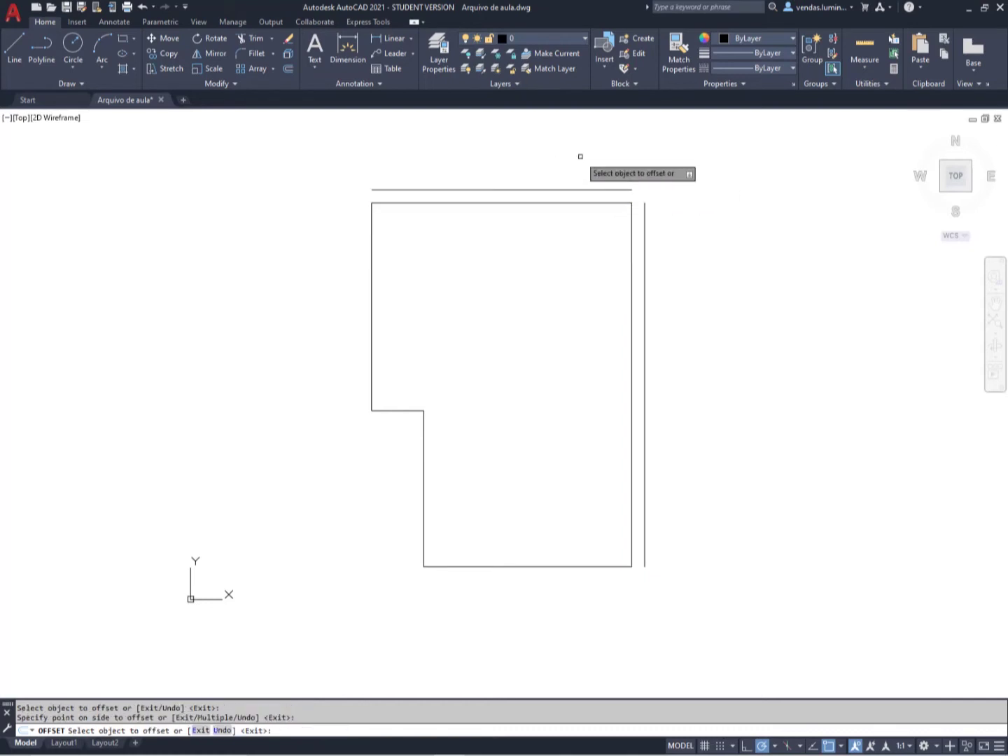
{"action": "left_click", "coordinate": [371, 260]}
{"action": "left_click", "coordinate": [345, 362]}
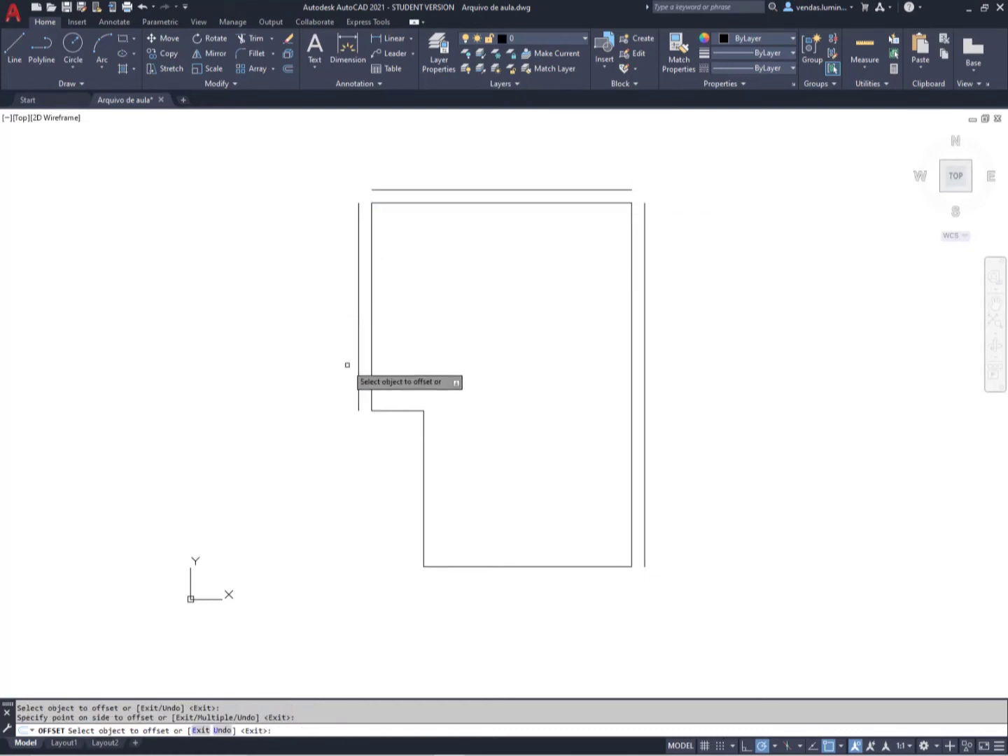
Offset both notch edges and the bottom edge 0.25 to the outside of the outline
{"action": "left_click", "coordinate": [400, 409]}
{"action": "left_click", "coordinate": [367, 453]}
{"action": "left_click", "coordinate": [424, 473]}
{"action": "left_click", "coordinate": [417, 474]}
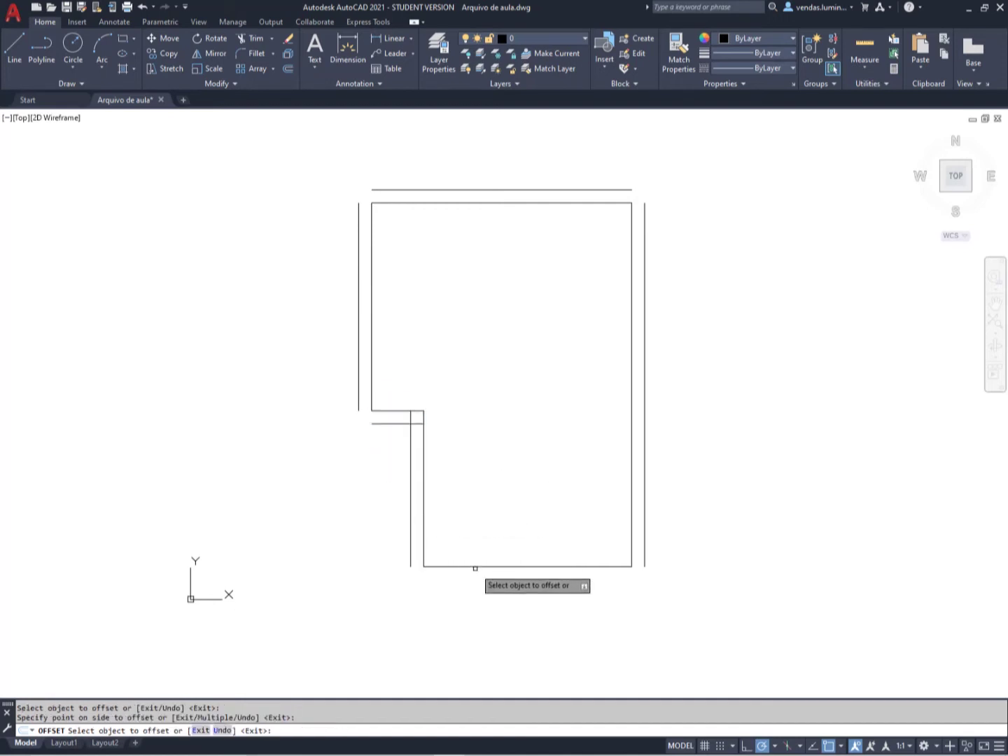
{"action": "left_click", "coordinate": [476, 567]}
{"action": "left_click", "coordinate": [484, 591]}
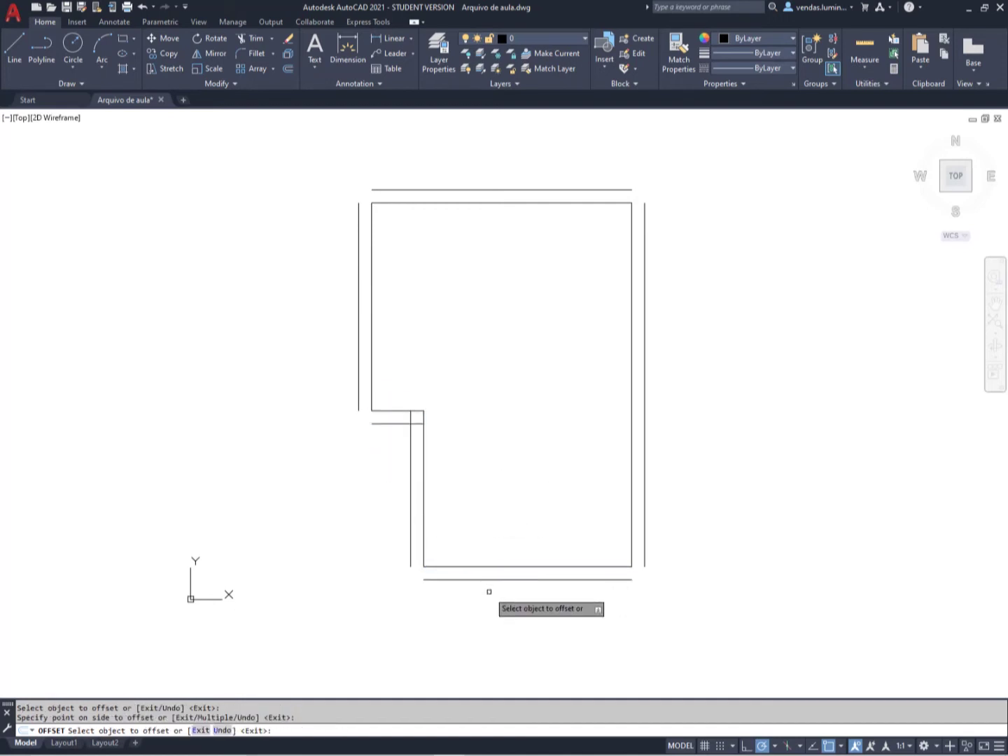
{"action": "key", "text": "Escape"}
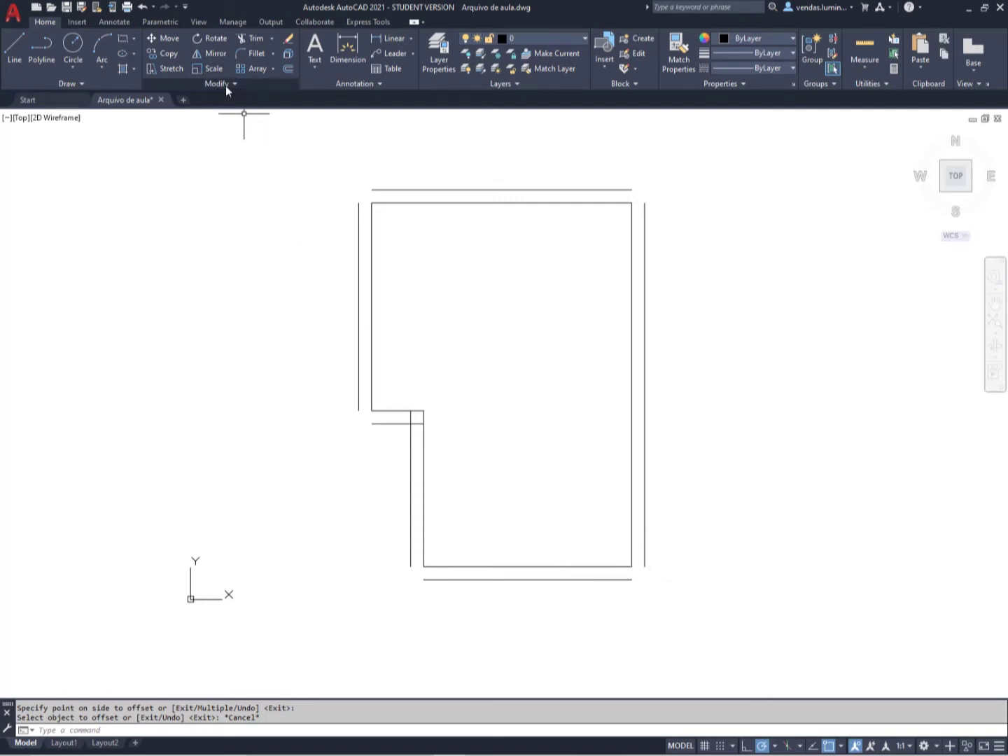
{"action": "left_click", "coordinate": [272, 54]}
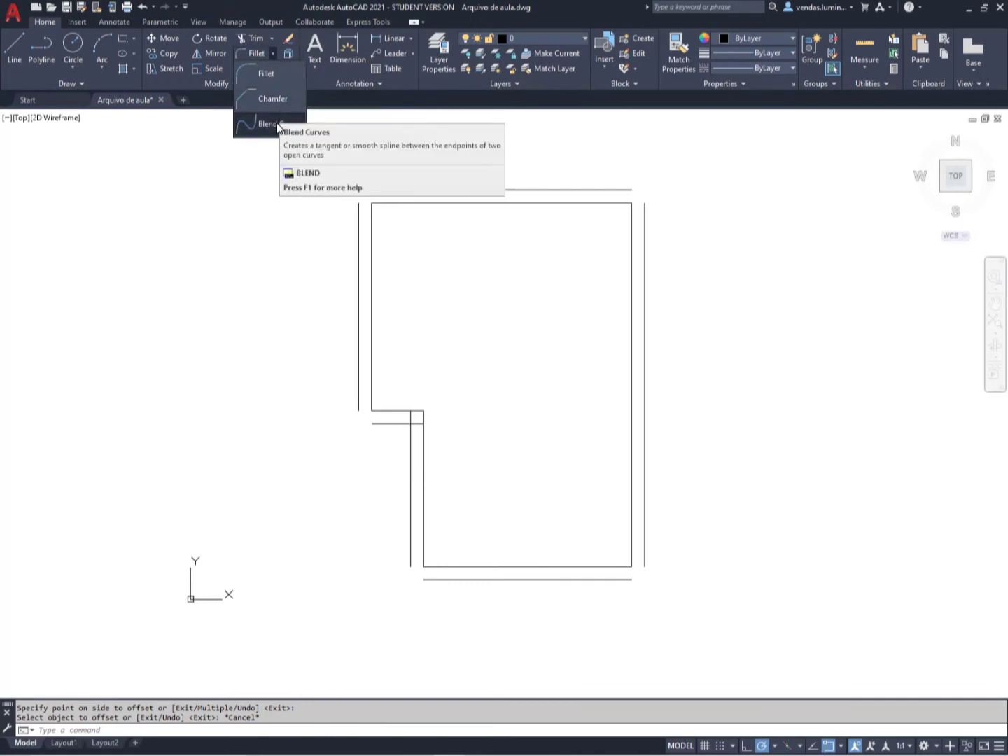
{"action": "left_click", "coordinate": [281, 79]}
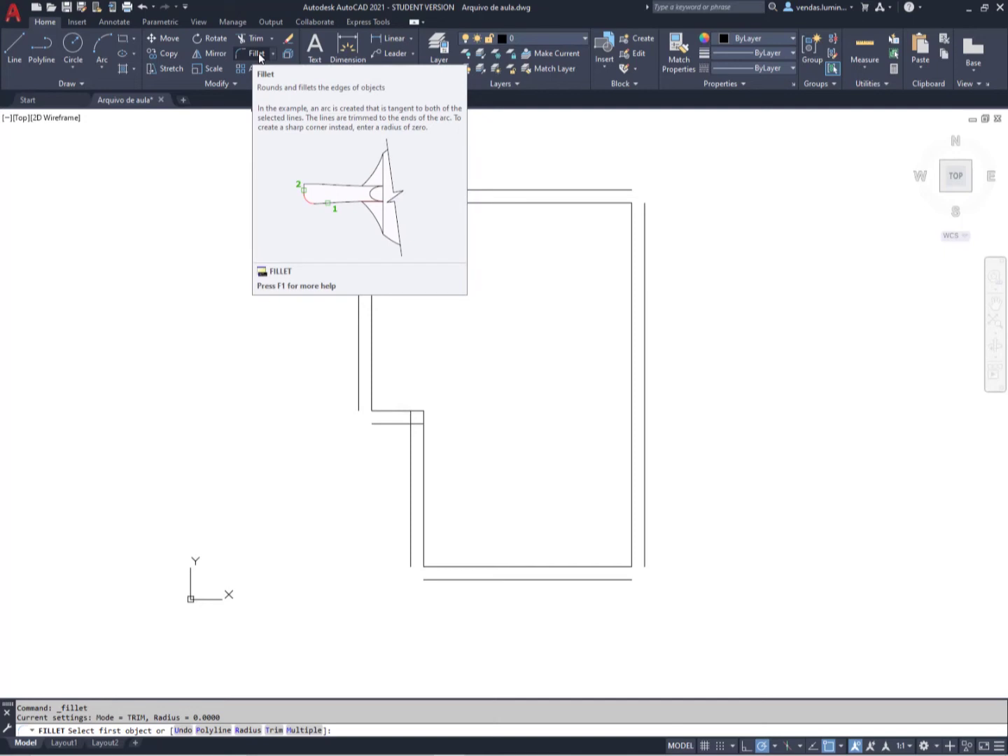
{"action": "key", "text": "Escape"}
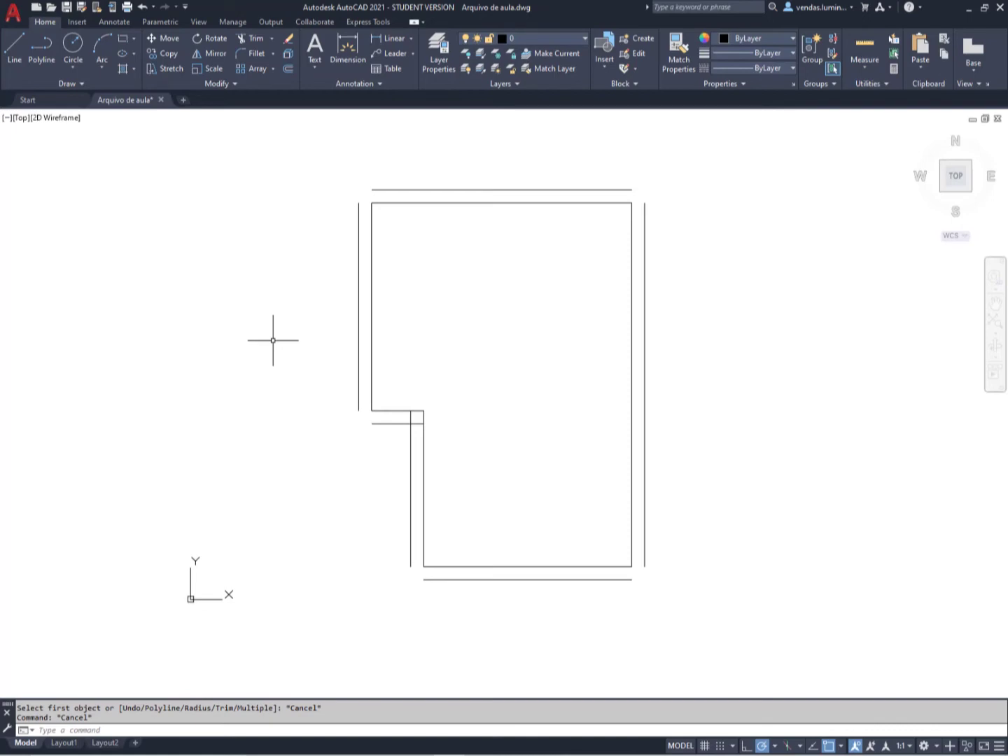
{"action": "key", "text": "Escape"}
Join the outer offset lines into sharp corners at the upper left and upper right of the outline with Fillet
{"action": "type", "text": "f"}
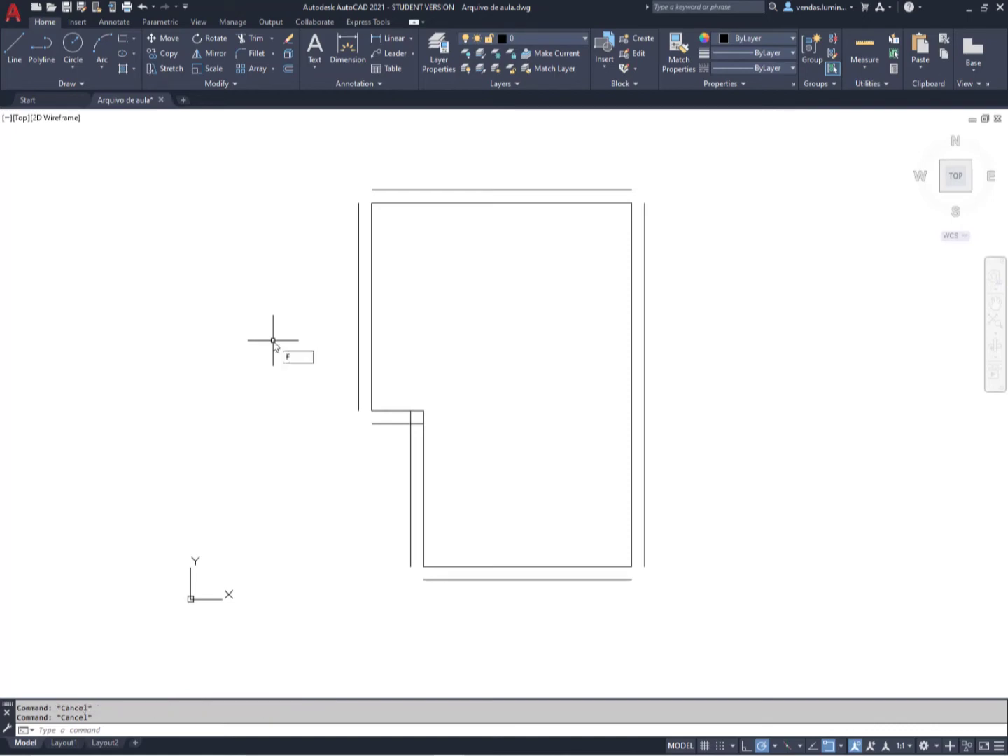
{"action": "key", "text": "Return"}
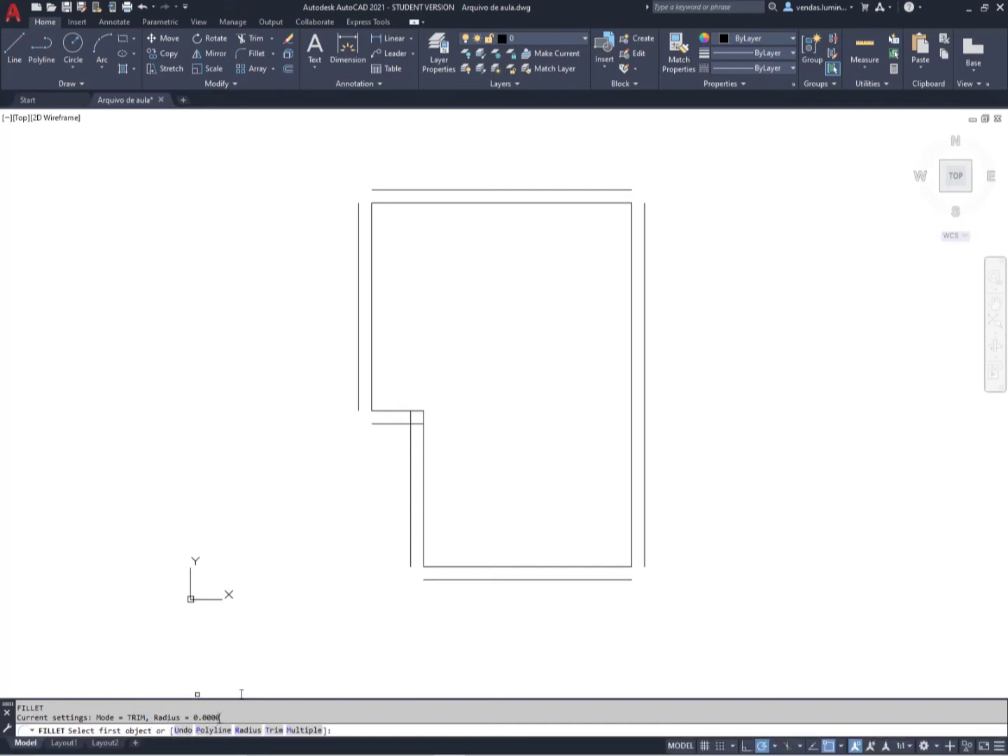
{"action": "left_click", "coordinate": [391, 190]}
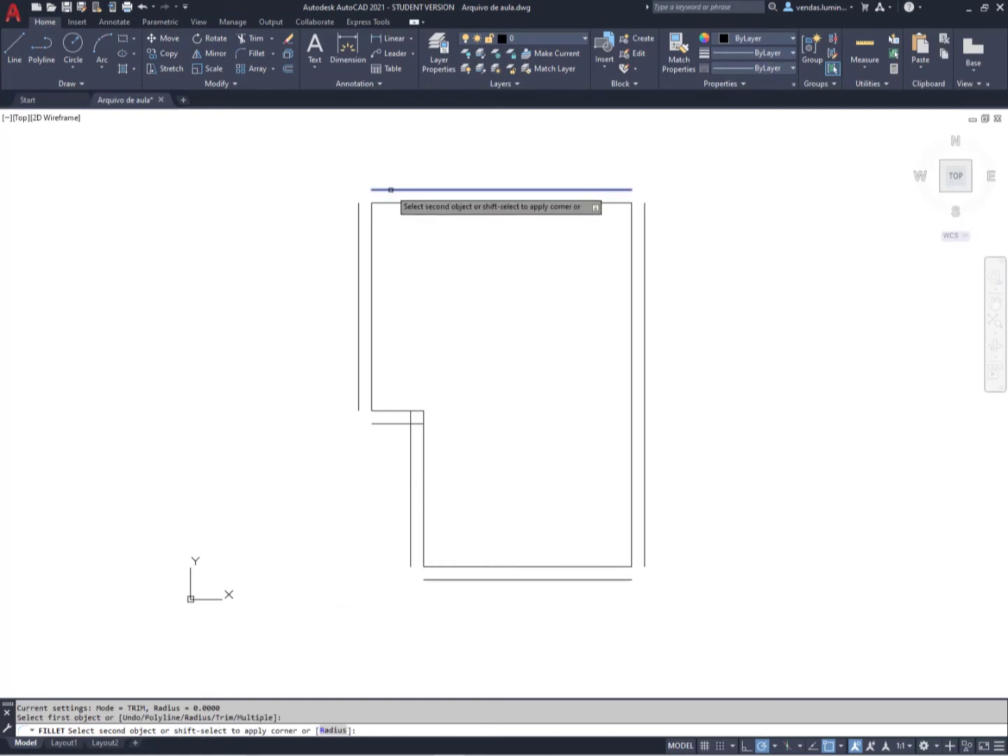
{"action": "left_click", "coordinate": [359, 218]}
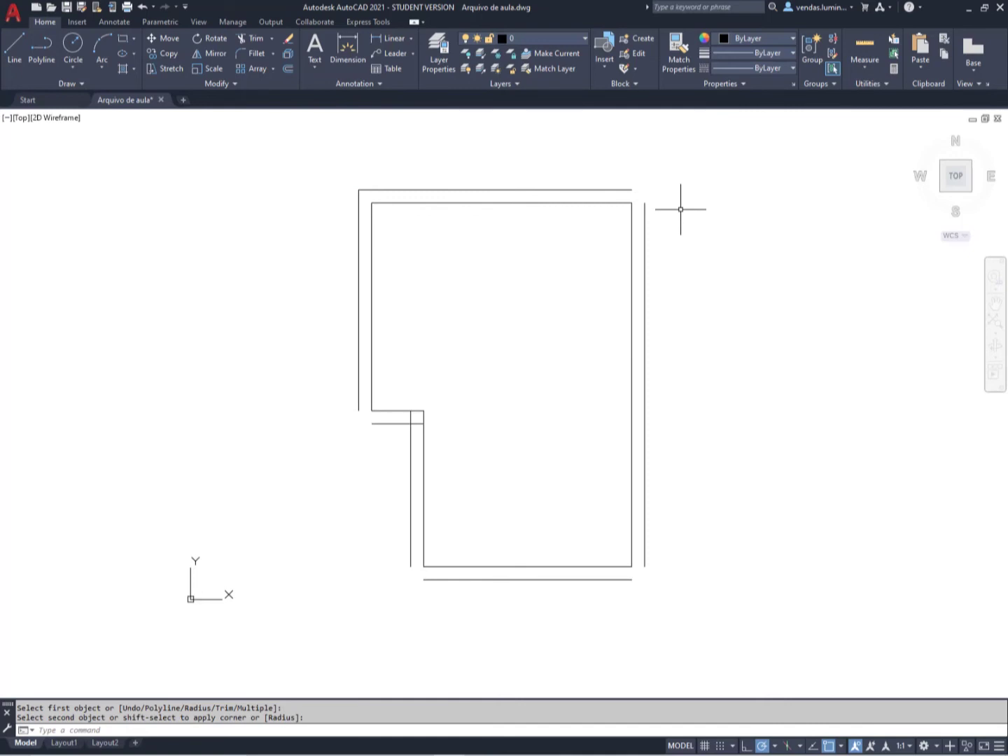
{"action": "key", "text": "Return"}
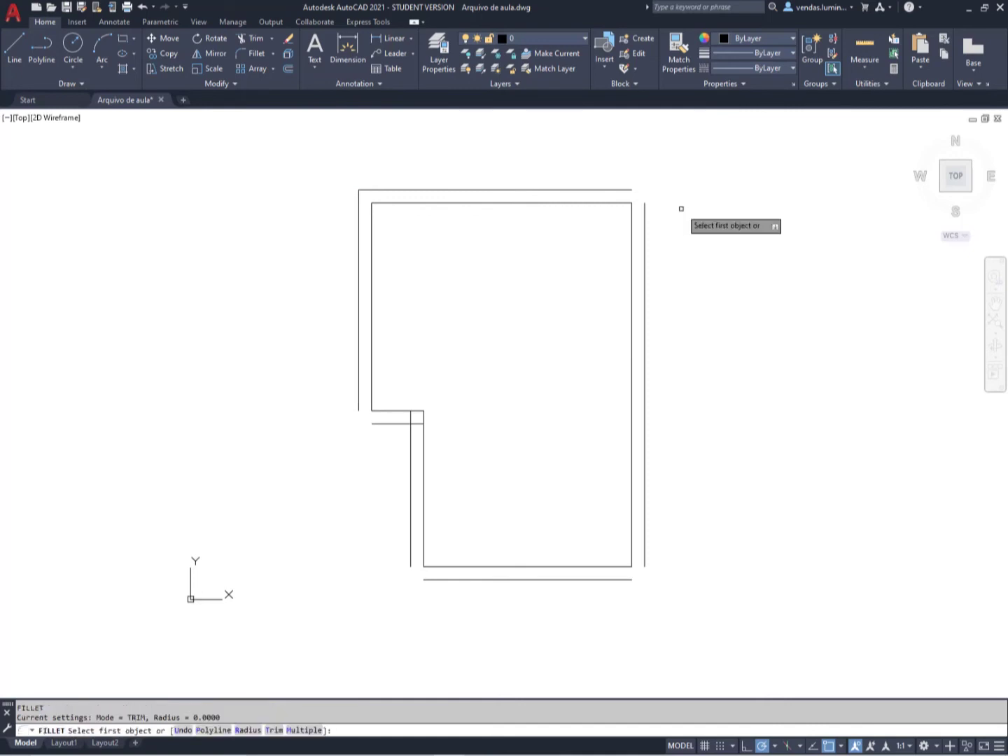
{"action": "left_click", "coordinate": [626, 188]}
{"action": "left_click", "coordinate": [645, 211]}
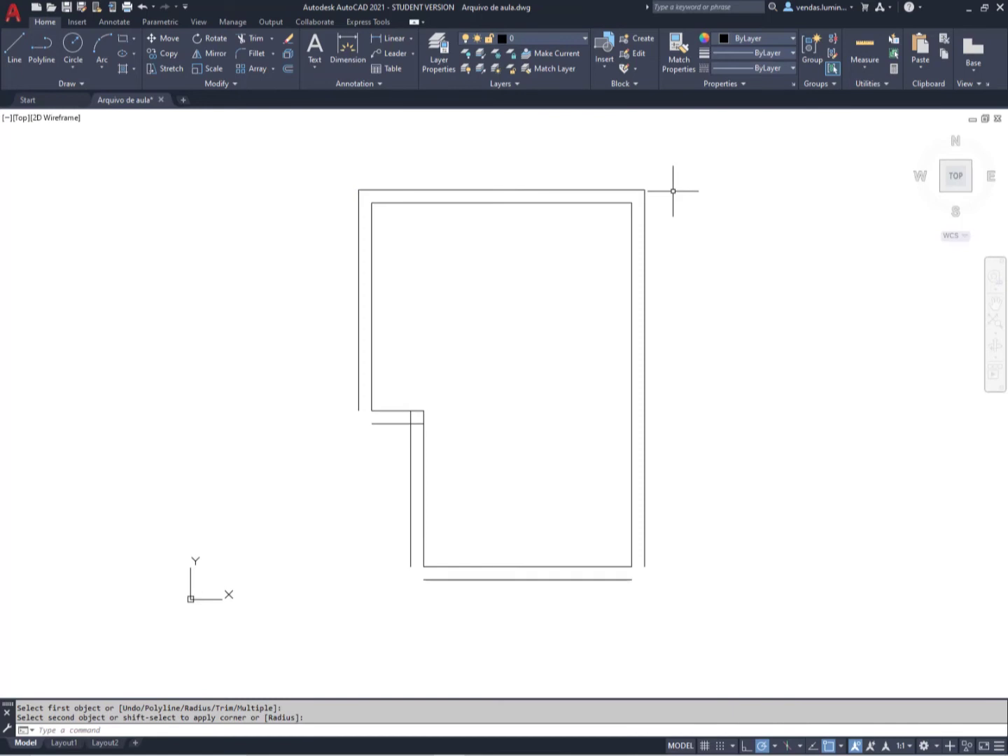
Fillet the outer offset lines into sharp corners at the lower right and lower left of the outline
{"action": "key", "text": "Return"}
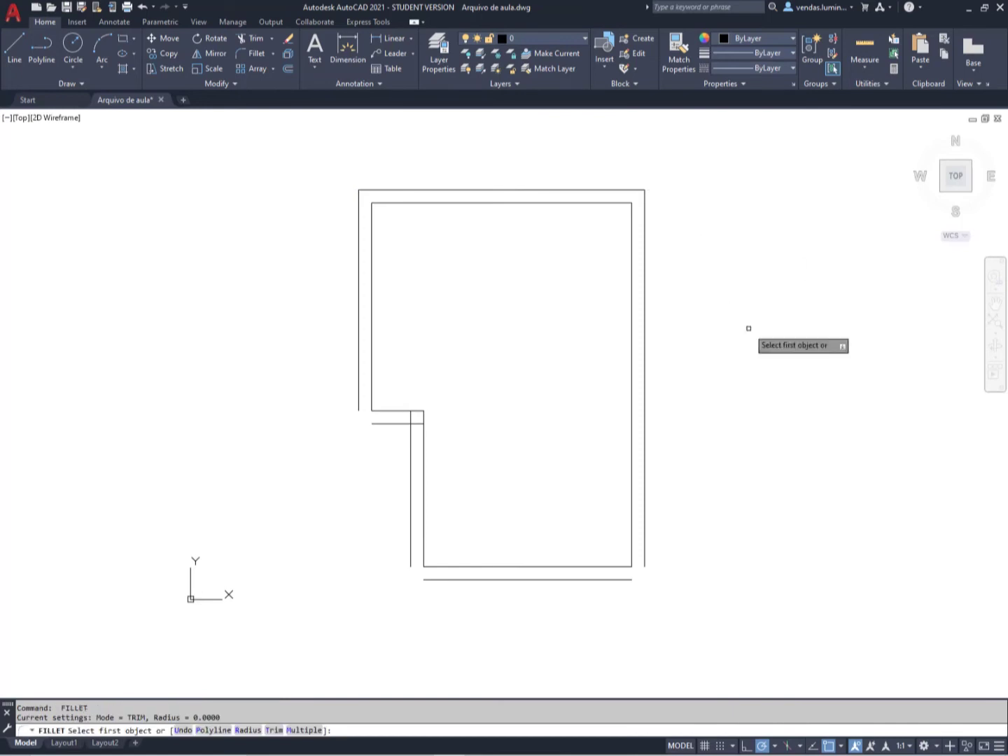
{"action": "left_click", "coordinate": [633, 579]}
{"action": "left_click", "coordinate": [645, 564]}
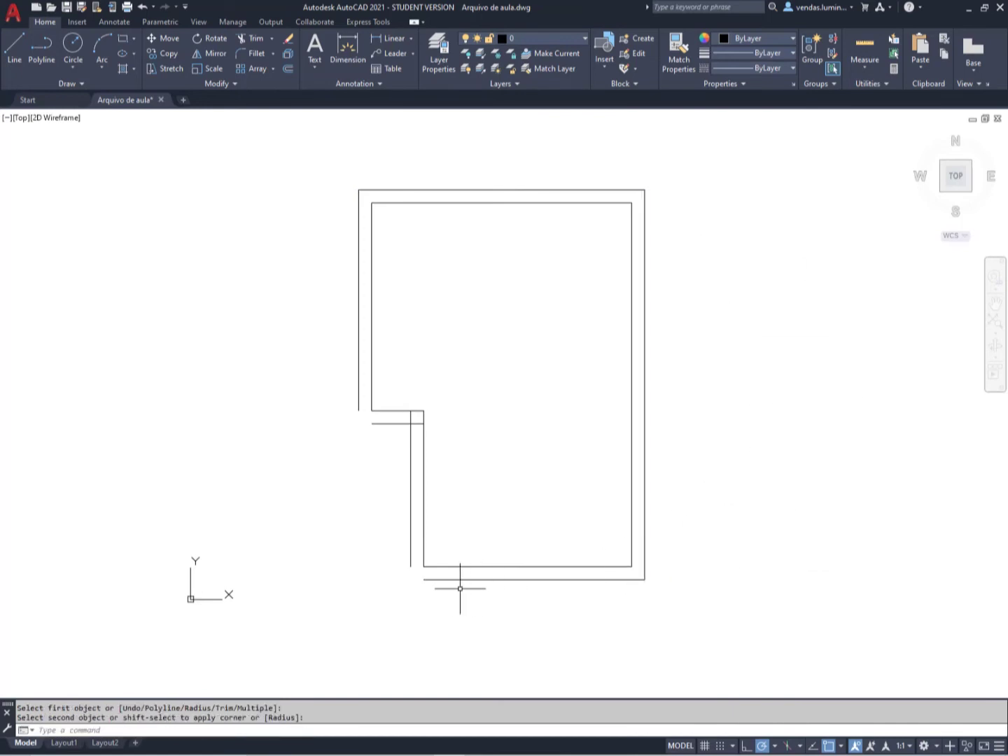
{"action": "key", "text": "Return"}
{"action": "left_click", "coordinate": [428, 579]}
{"action": "left_click", "coordinate": [410, 558]}
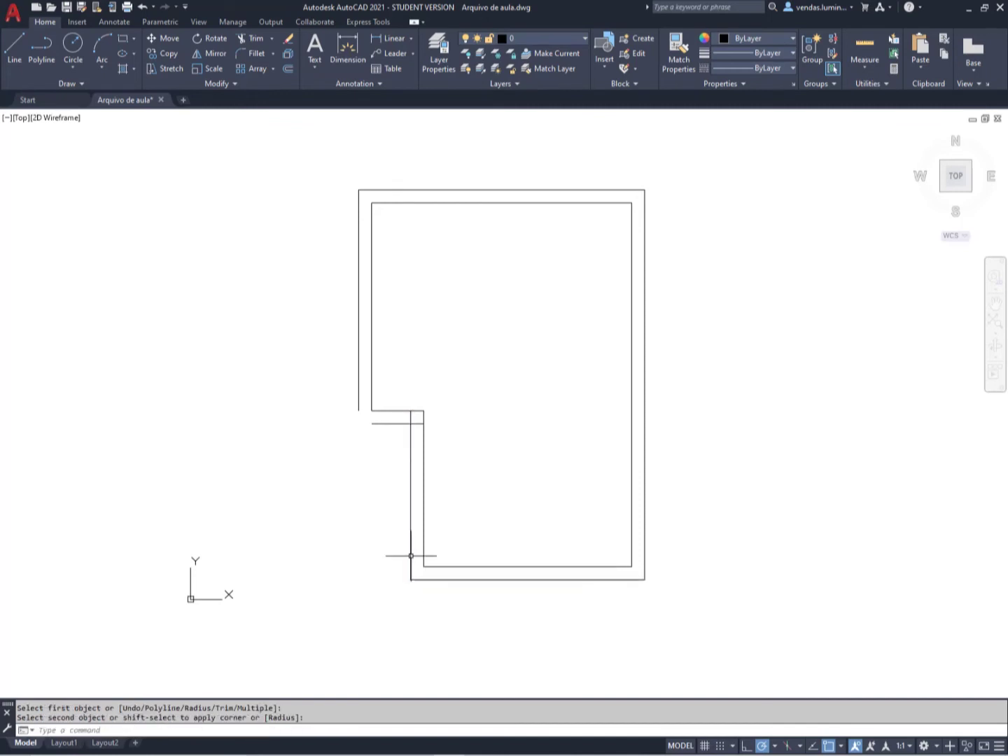
Fillet the offset lines at the notch into sharp corners, trimming the crossing pair and closing the gap with the upper-left vertical line
{"action": "key", "text": "Return"}
{"action": "left_click", "coordinate": [411, 442]}
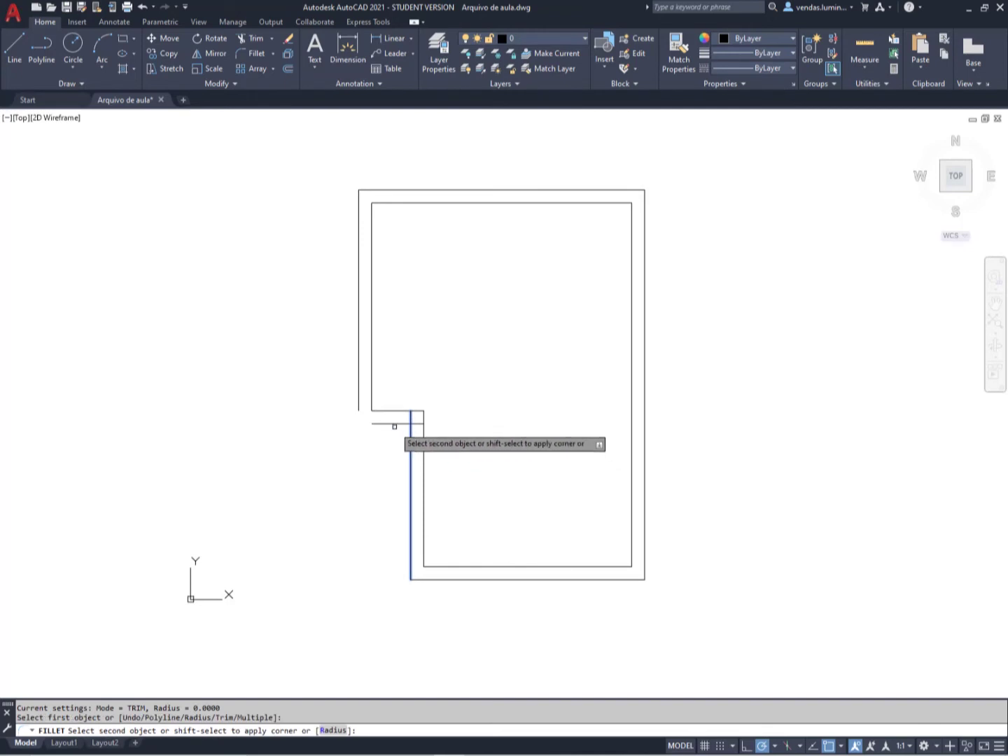
{"action": "left_click", "coordinate": [392, 428]}
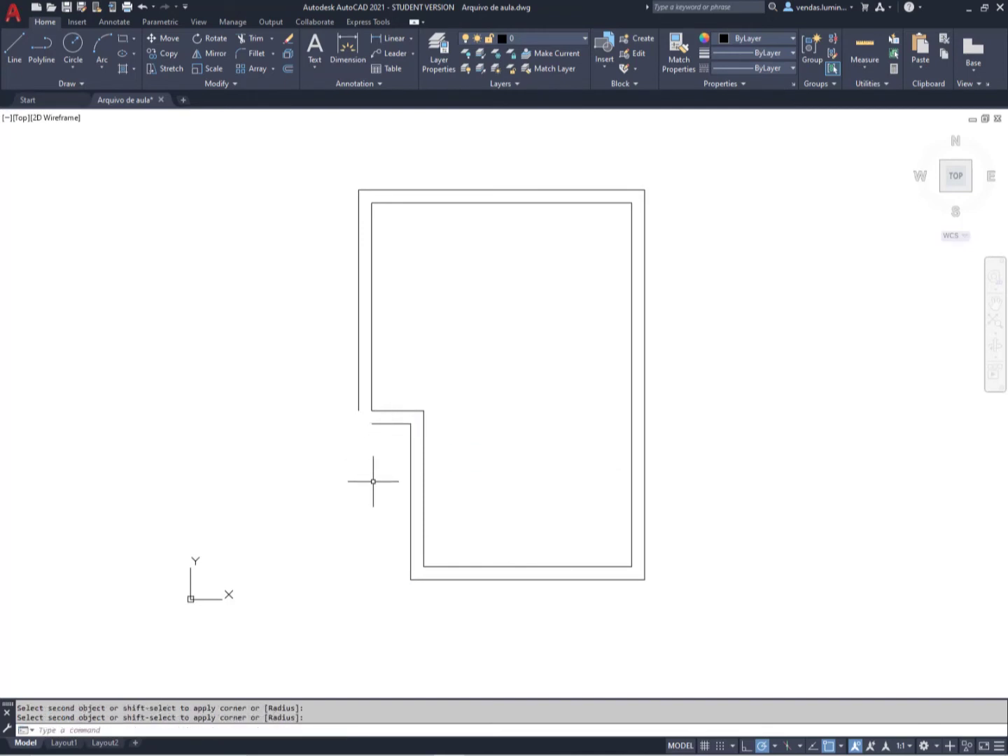
{"action": "key", "text": "Return"}
{"action": "left_click", "coordinate": [362, 416]}
{"action": "left_click", "coordinate": [363, 402]}
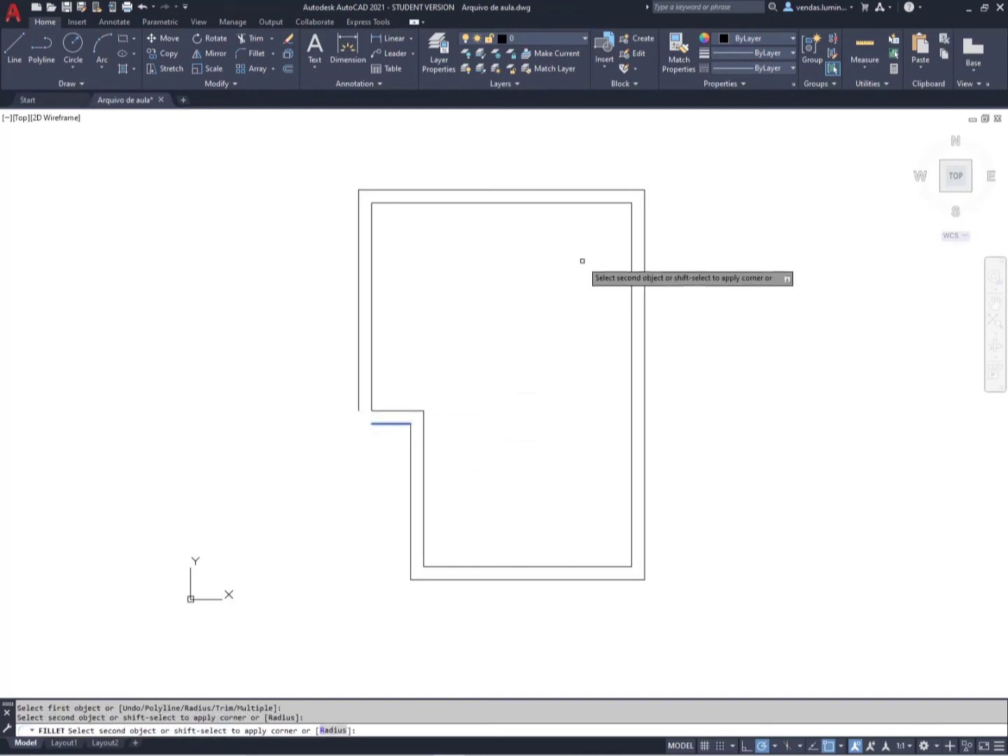
{"action": "left_click", "coordinate": [359, 398]}
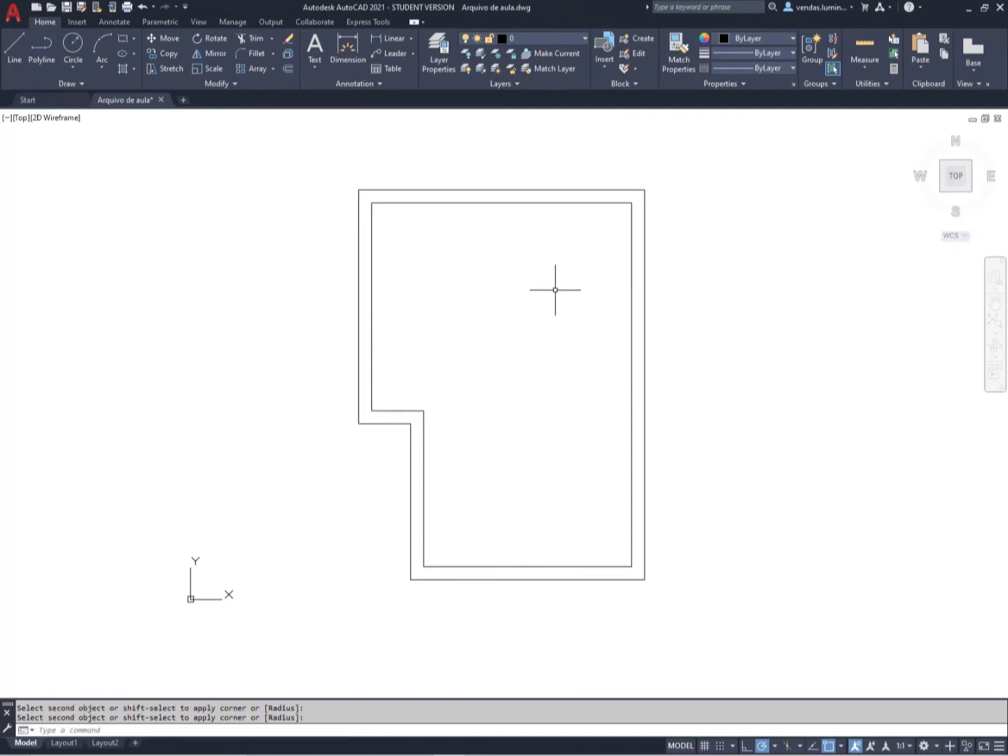
Undo all the corner fillets, keeping the separate offset lines around the outline by redoing the offset
{"action": "key", "text": "ctrl+z"}
{"action": "key", "text": "ctrl+z"}
{"action": "key", "text": "ctrl+z"}
{"action": "key", "text": "ctrl+z"}
{"action": "key", "text": "ctrl+z"}
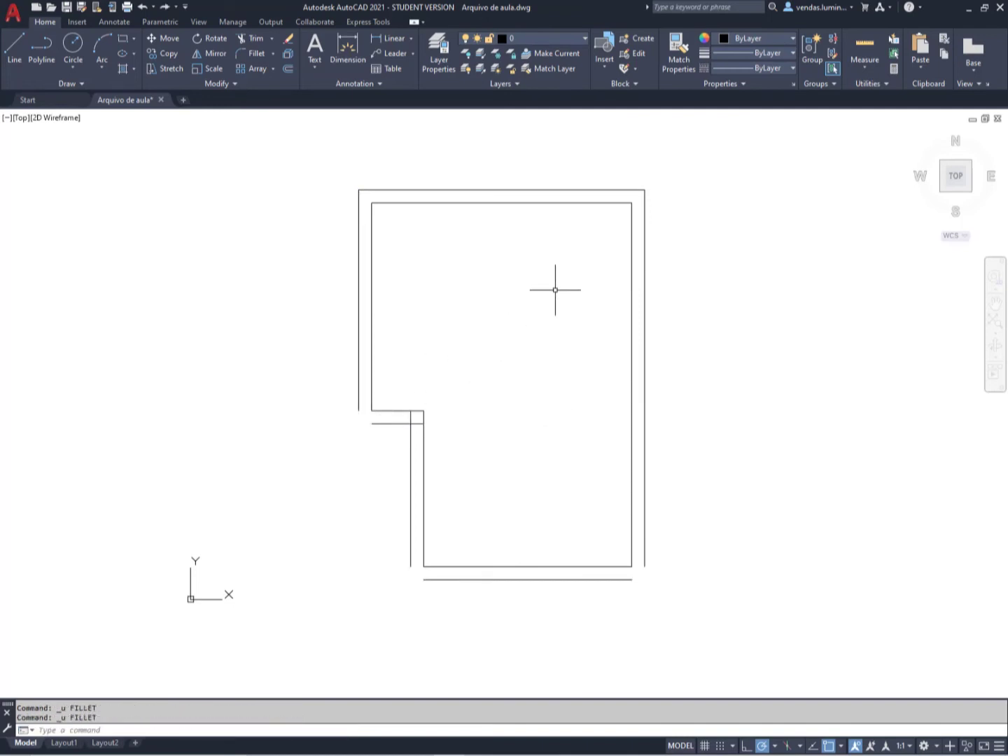
{"action": "key", "text": "ctrl+z"}
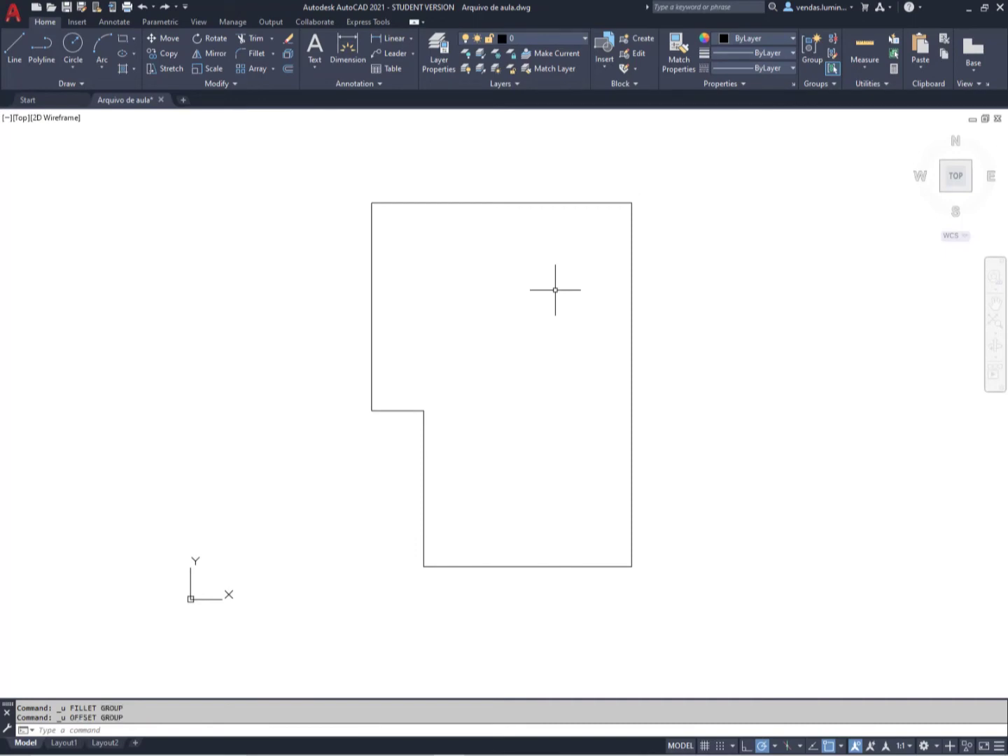
{"action": "key", "text": "ctrl+y"}
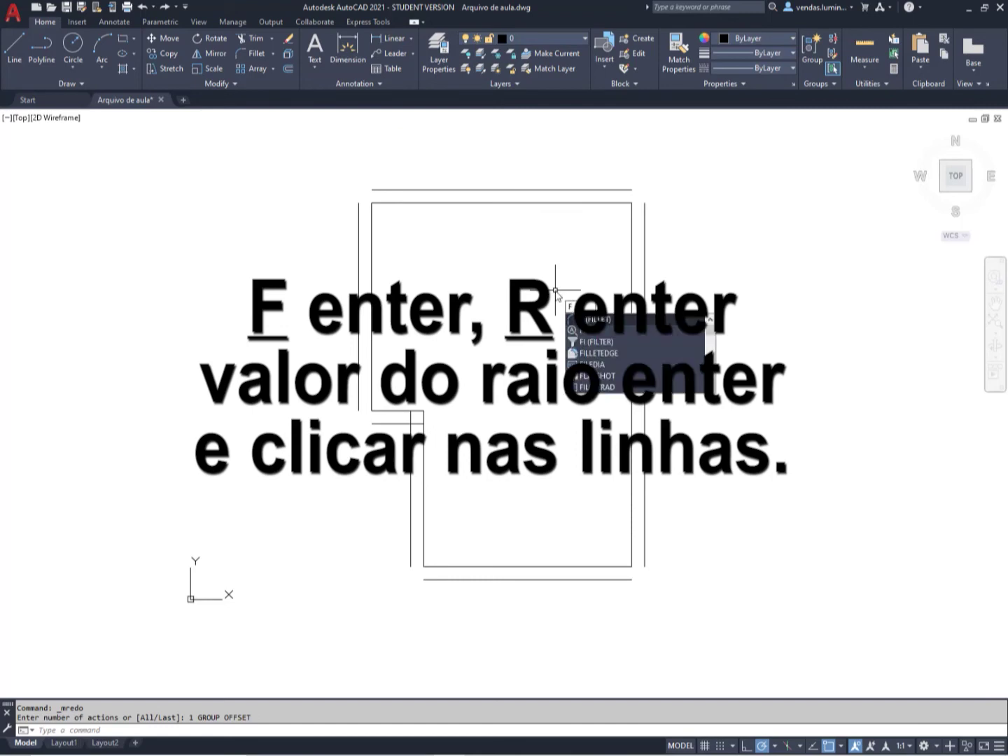
Round the upper-right corner between the top and right offset lines with a Fillet of radius 0.50
{"action": "key", "text": "Return"}
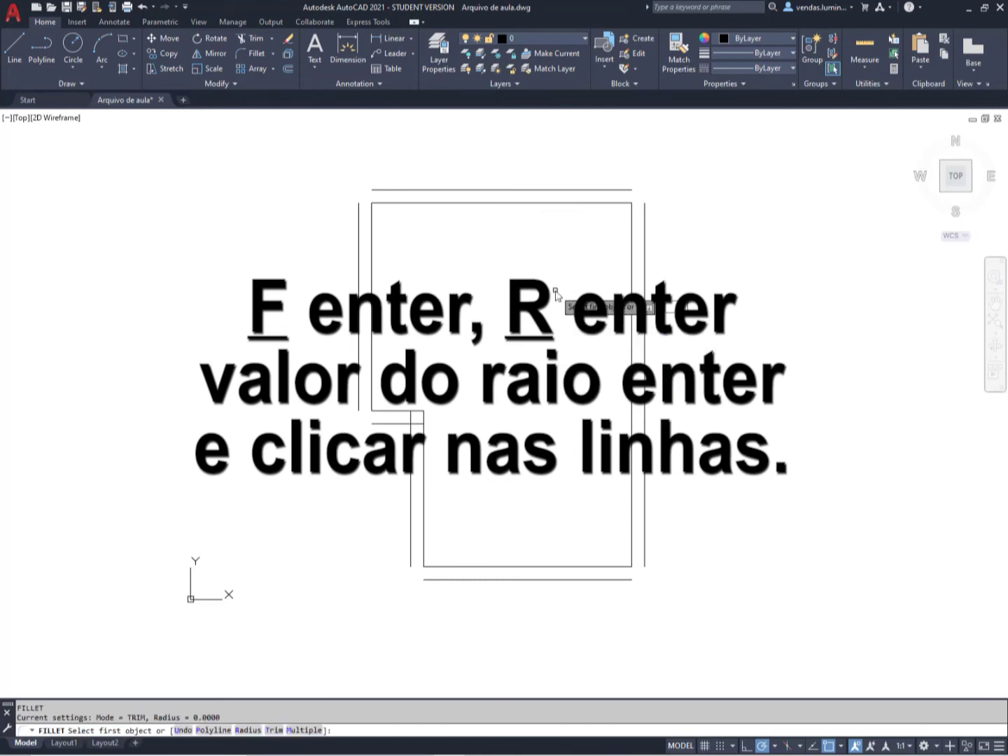
{"action": "type", "text": "R"}
{"action": "key", "text": "Return"}
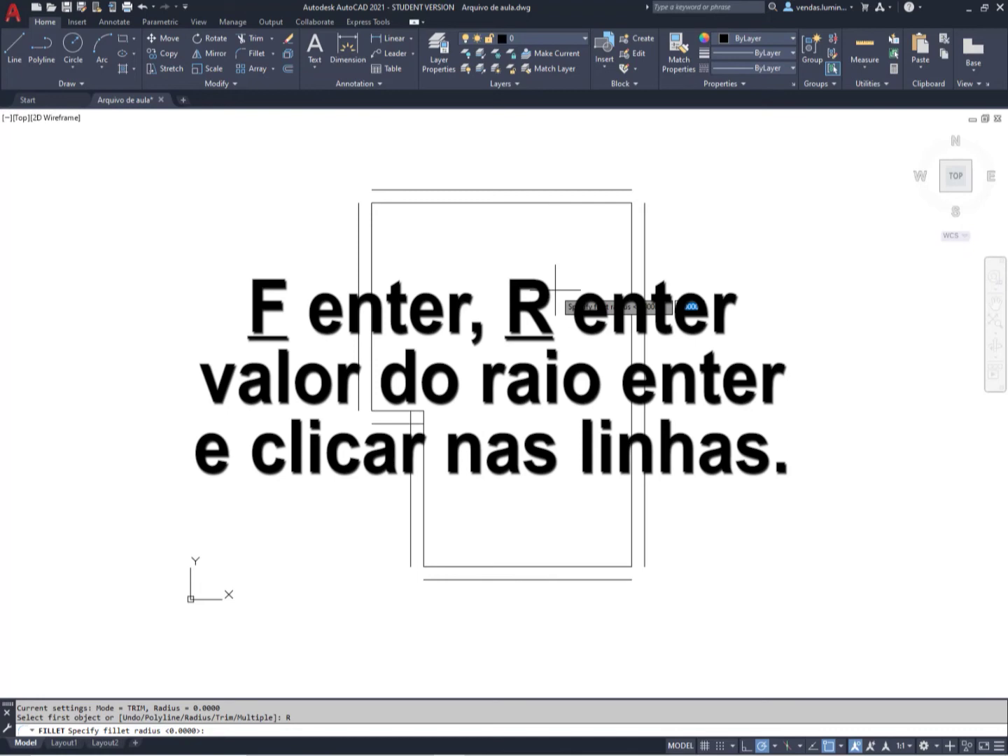
{"action": "type", "text": "10"}
{"action": "key", "text": "Return"}
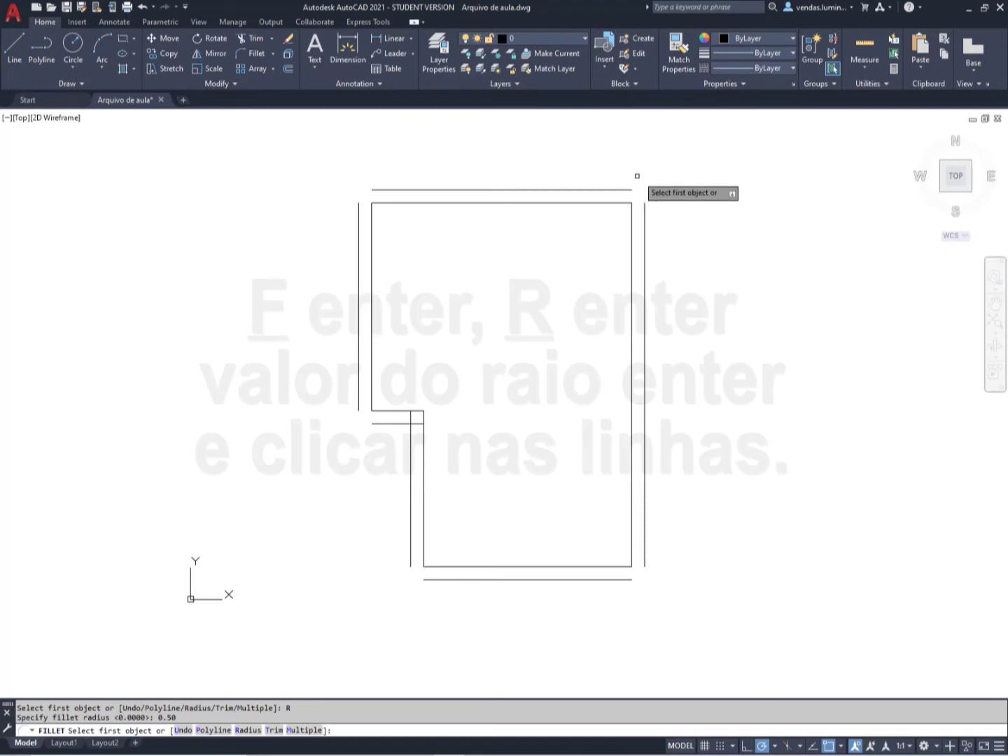
{"action": "left_click", "coordinate": [619, 190]}
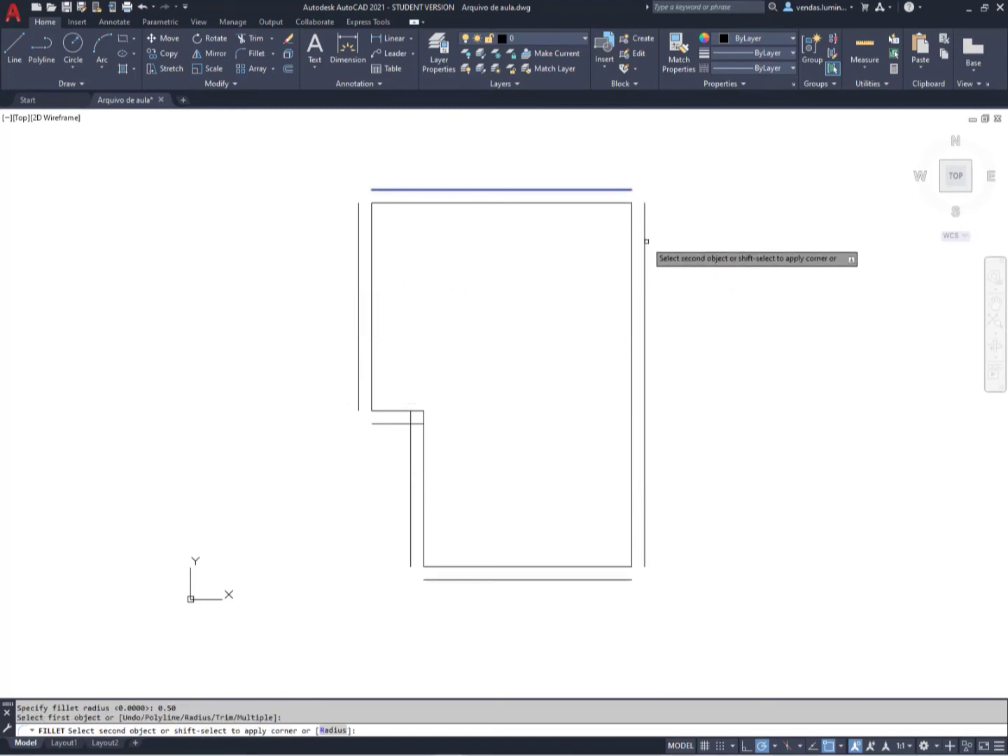
{"action": "left_click", "coordinate": [645, 243]}
{"action": "scroll", "coordinate": [637, 191], "scroll_direction": "up", "scroll_amount": 10}
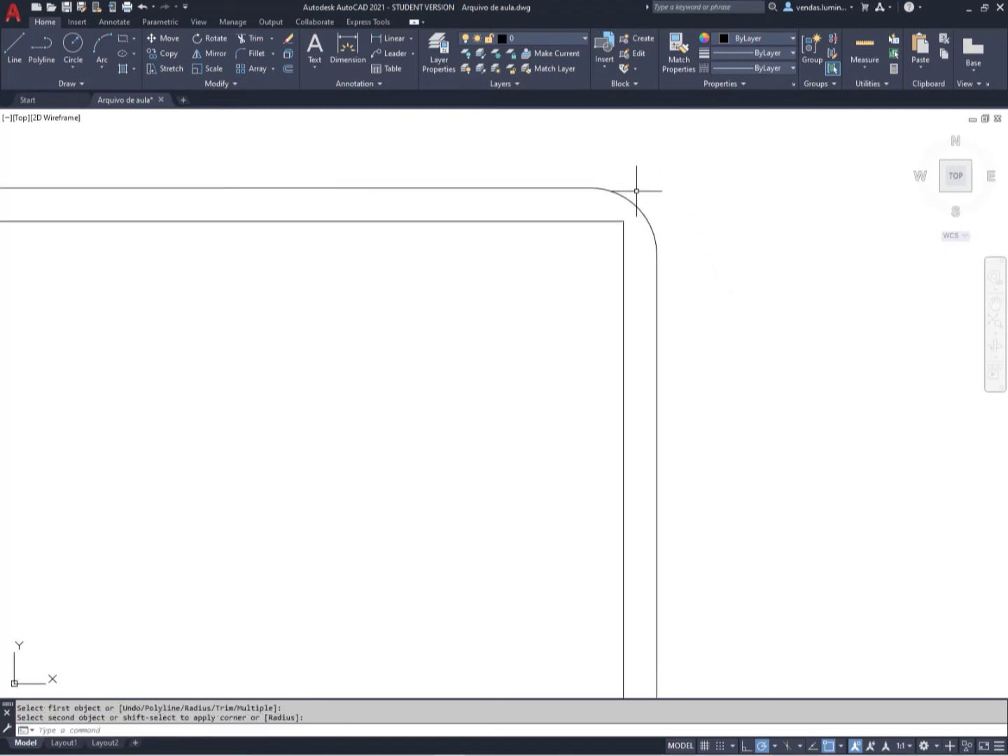
{"action": "scroll", "coordinate": [636, 192], "scroll_direction": "down", "scroll_amount": 4}
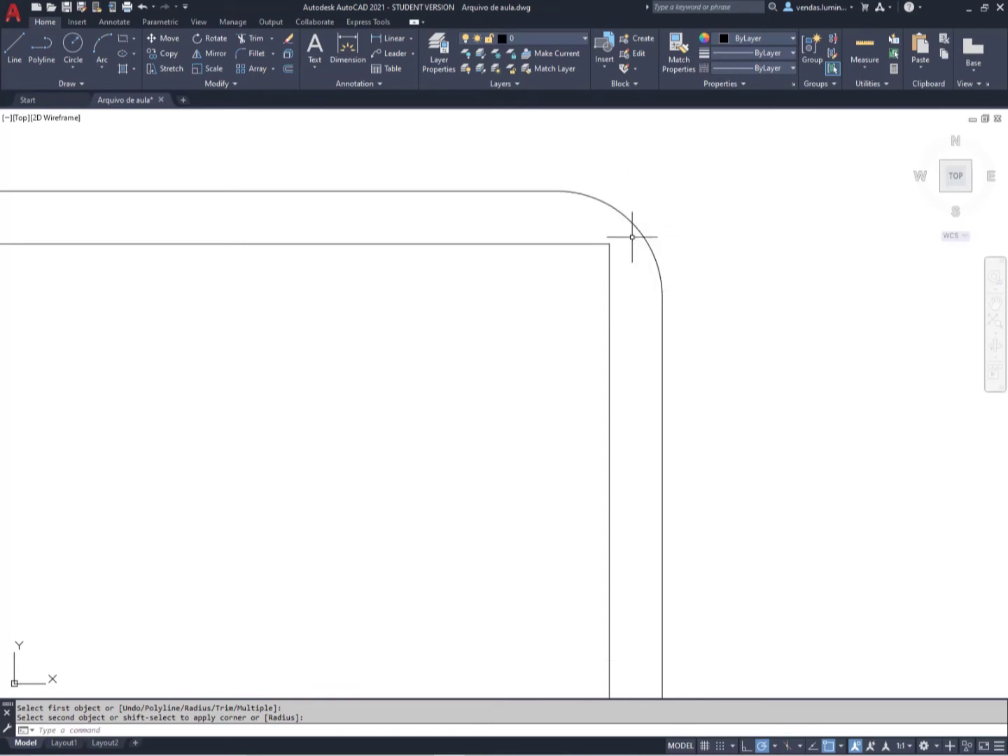
{"action": "scroll", "coordinate": [671, 237], "scroll_direction": "down", "scroll_amount": 5}
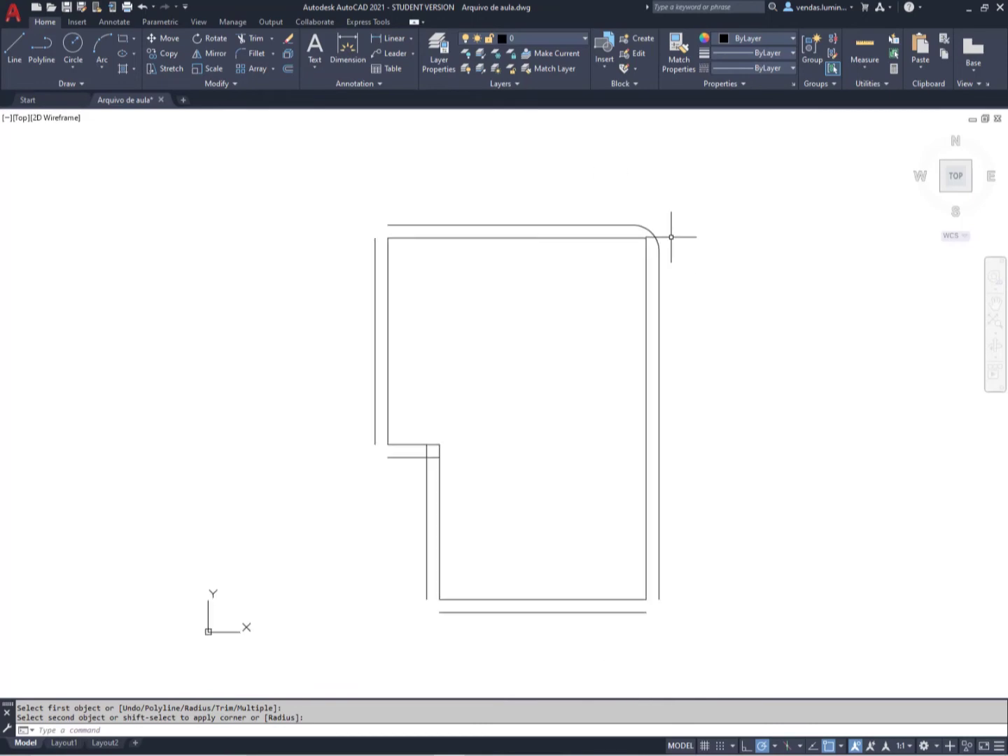
Erase the fillet arc at the upper-right corner of the offset lines
{"action": "left_click", "coordinate": [652, 232]}
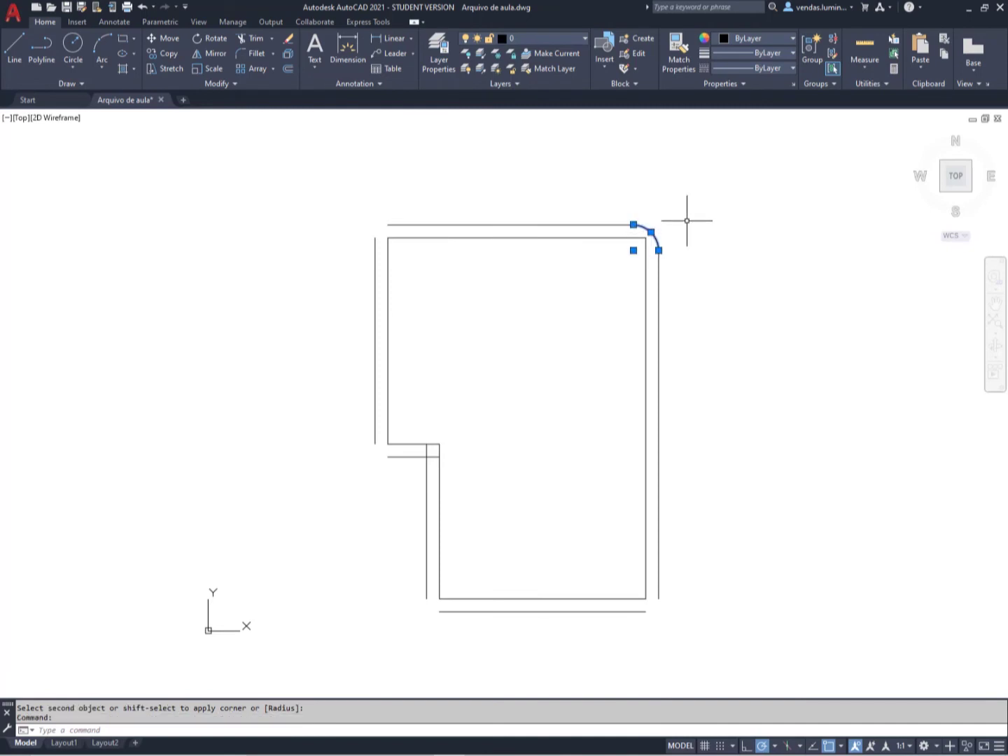
{"action": "key", "text": "Delete"}
{"action": "scroll", "coordinate": [683, 221], "scroll_direction": "up", "scroll_amount": 2}
{"action": "scroll", "coordinate": [664, 237], "scroll_direction": "down", "scroll_amount": 2}
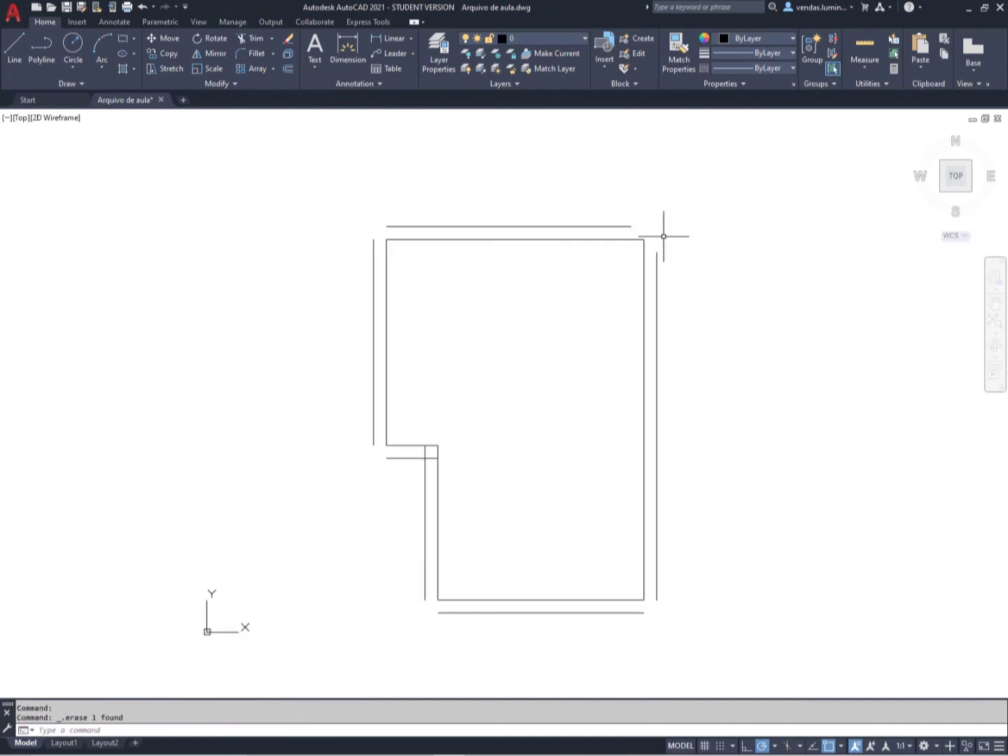
{"action": "middle_click_drag", "start_coordinate": [664, 236], "coordinate": [650, 216]}
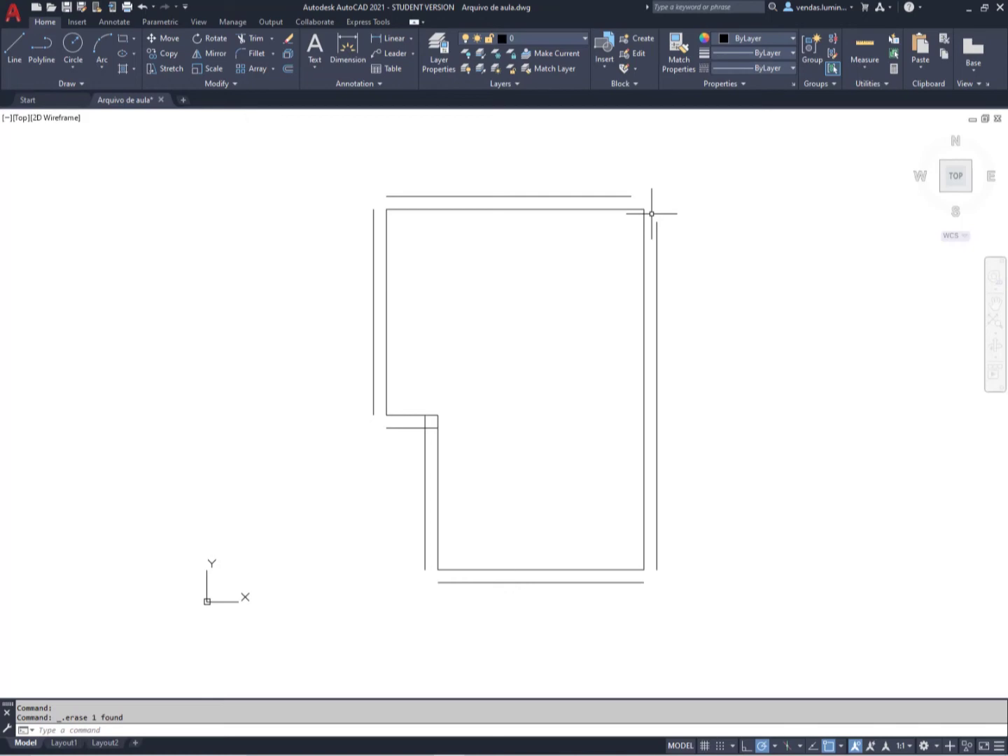
Set the fillet radius to 0 and join the top and right offset lines into a sharp corner
{"action": "key", "text": "Escape"}
{"action": "key", "text": "Escape"}
{"action": "type", "text": "f"}
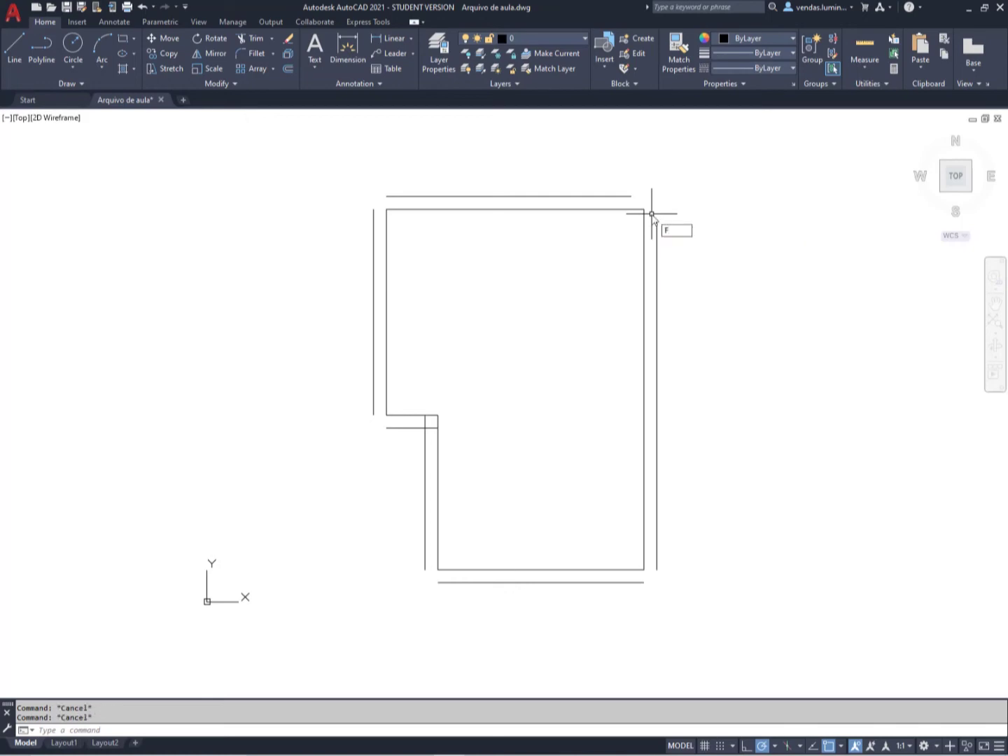
{"action": "key", "text": "Return"}
{"action": "type", "text": "r"}
{"action": "key", "text": "Return"}
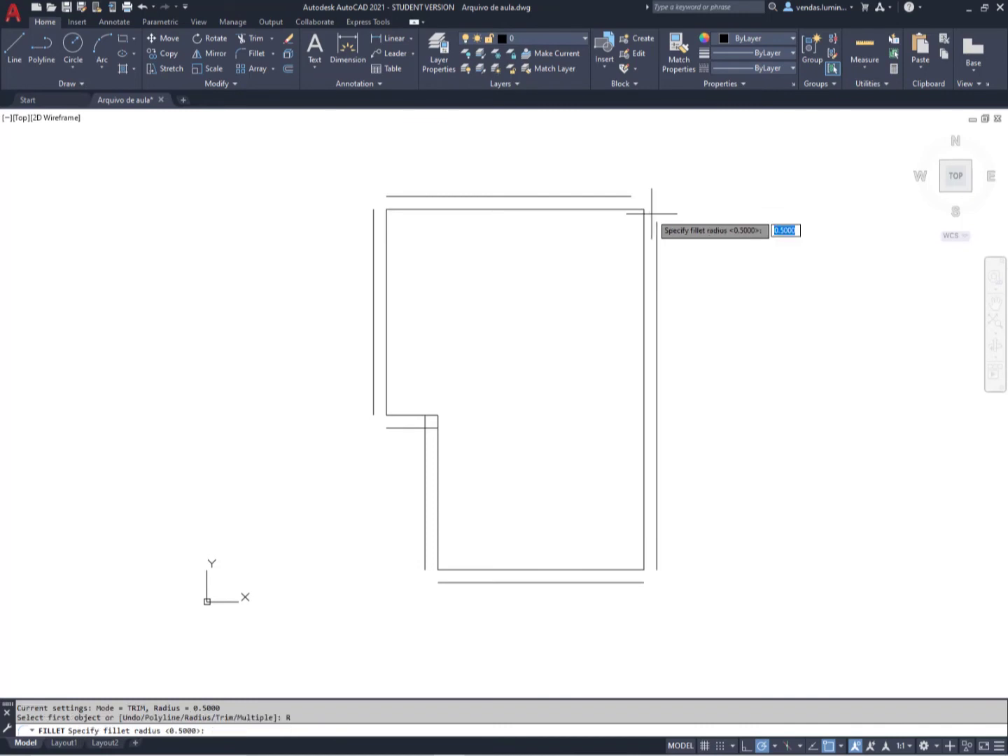
{"action": "type", "text": "0"}
{"action": "key", "text": "Return"}
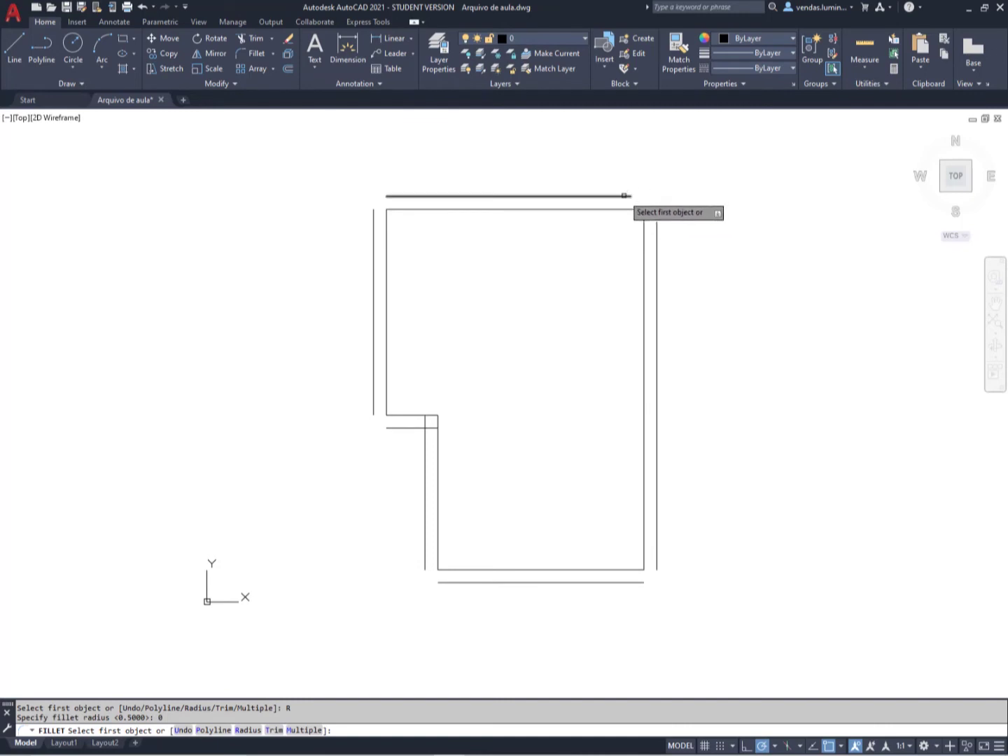
{"action": "left_click", "coordinate": [629, 196]}
{"action": "left_click", "coordinate": [658, 218]}
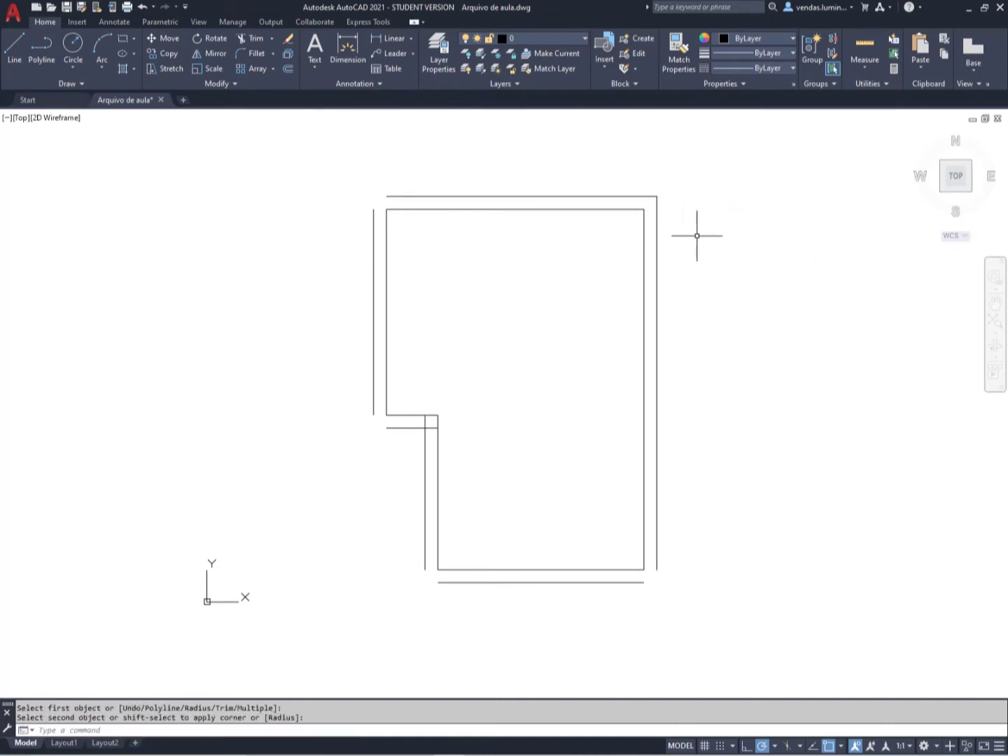
Fillet the upper-left vertical and top offset lines into a sharp corner
{"action": "key", "text": "Return"}
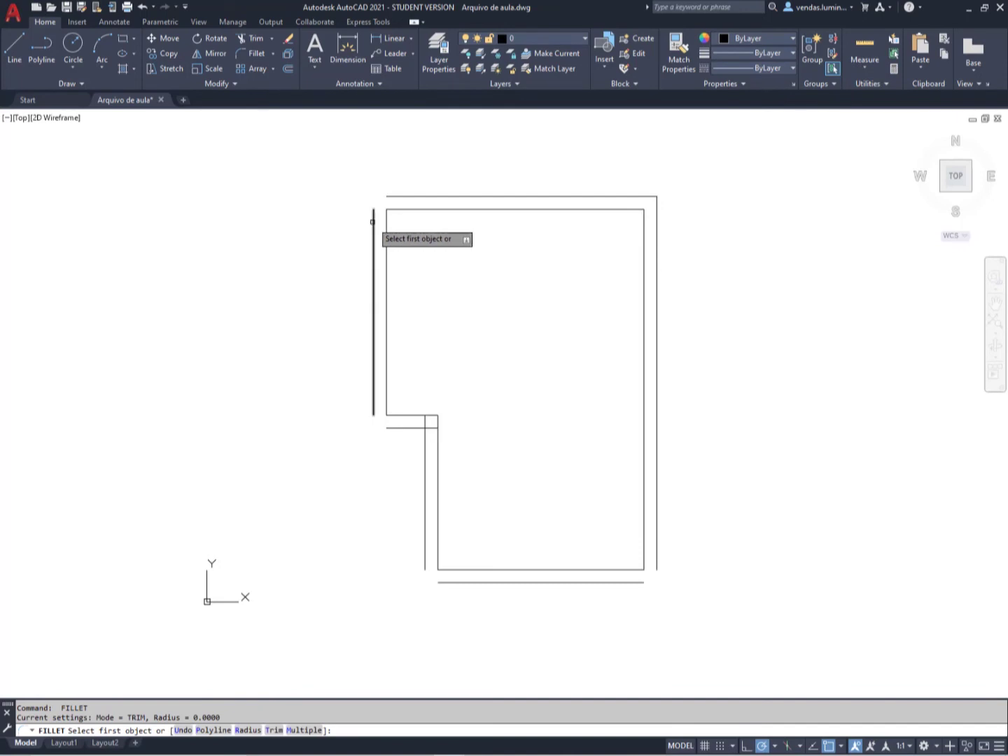
{"action": "left_click", "coordinate": [374, 219]}
{"action": "left_click", "coordinate": [384, 198]}
{"action": "key", "text": "Return"}
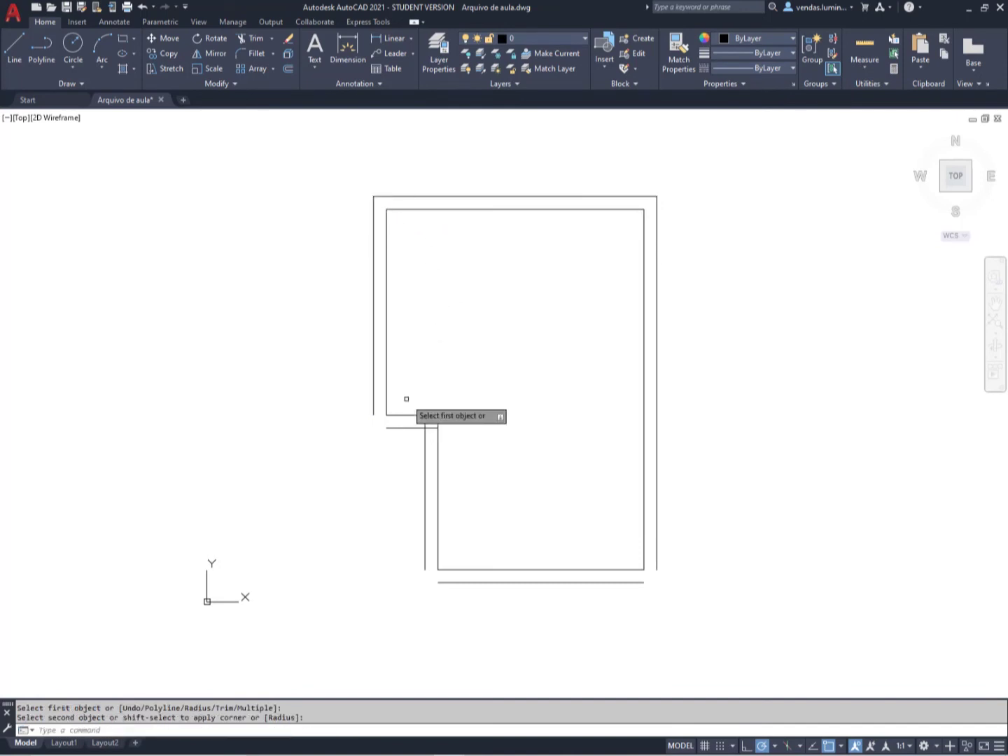
Fillet the offset notch line into sharp corners with the upper-left vertical and the lower-left vertical offset lines
{"action": "left_click", "coordinate": [394, 427]}
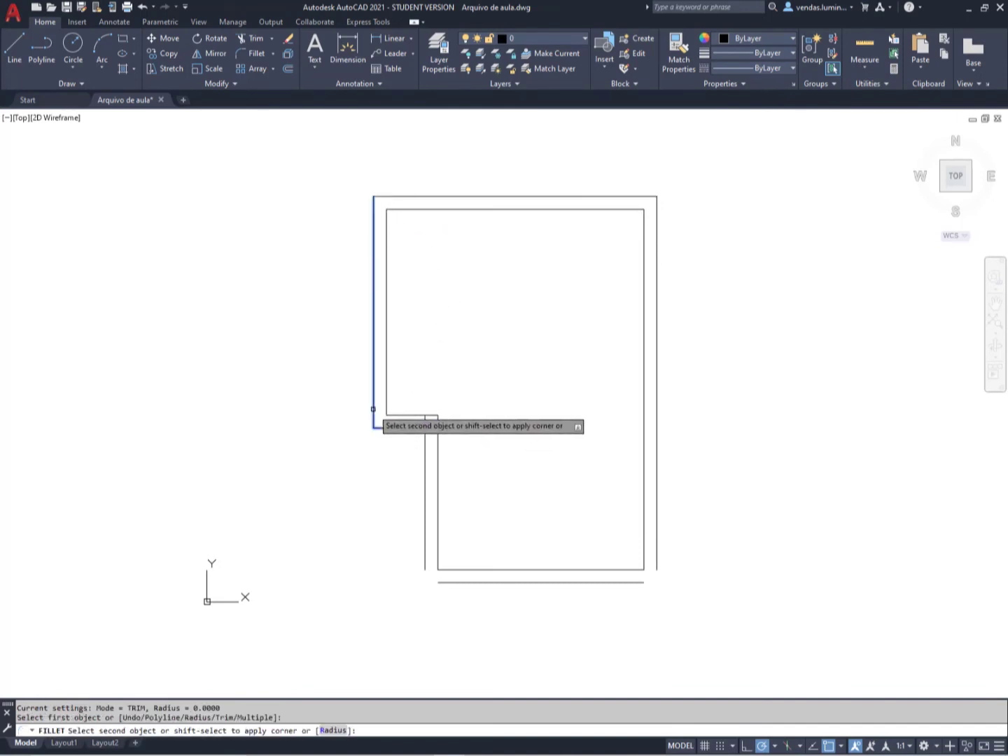
{"action": "left_click", "coordinate": [373, 413]}
{"action": "key", "text": "Return"}
{"action": "left_click", "coordinate": [419, 427]}
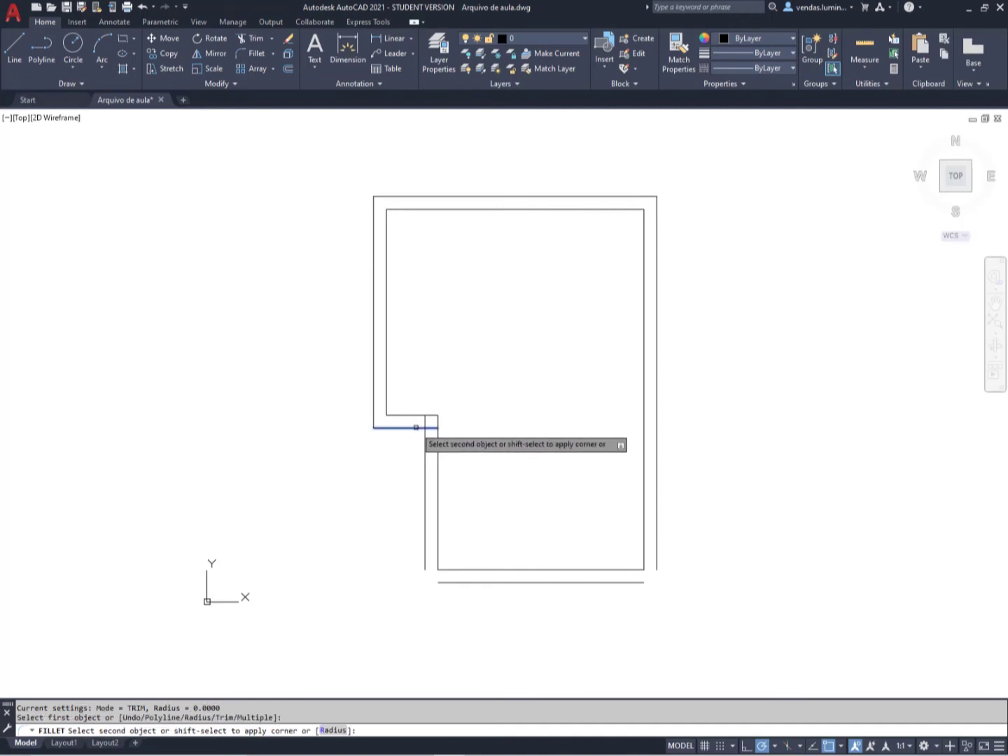
{"action": "left_click", "coordinate": [425, 437]}
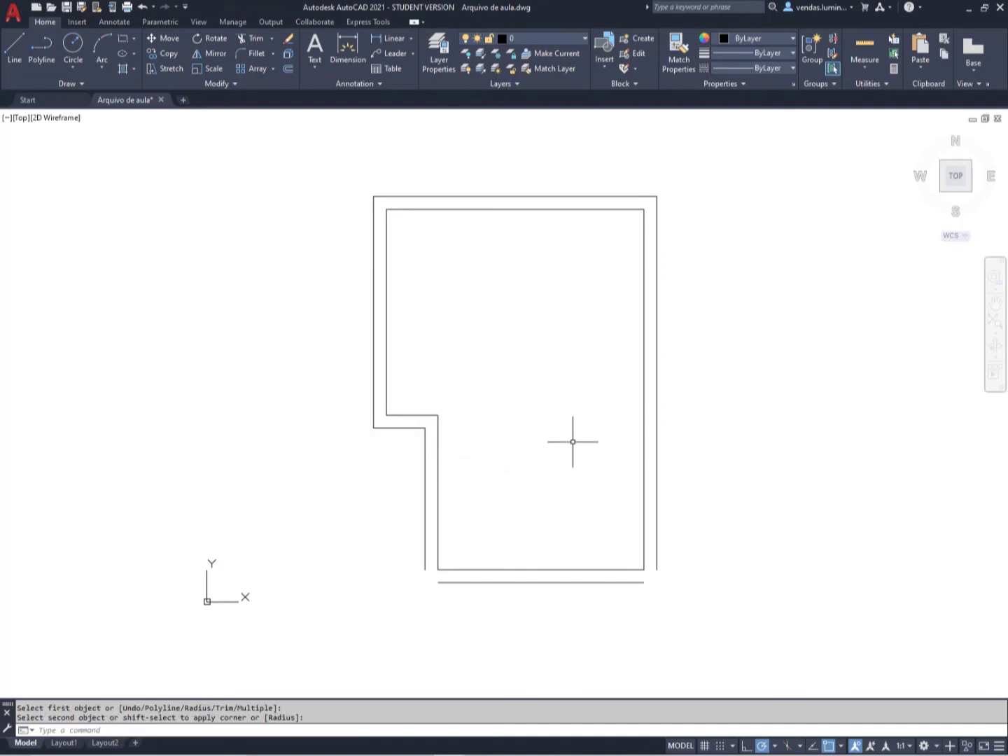
Fillet the bottom offset line into sharp corners with the lower-left and right vertical offset lines, closing the outer outline
{"action": "key", "text": "Return"}
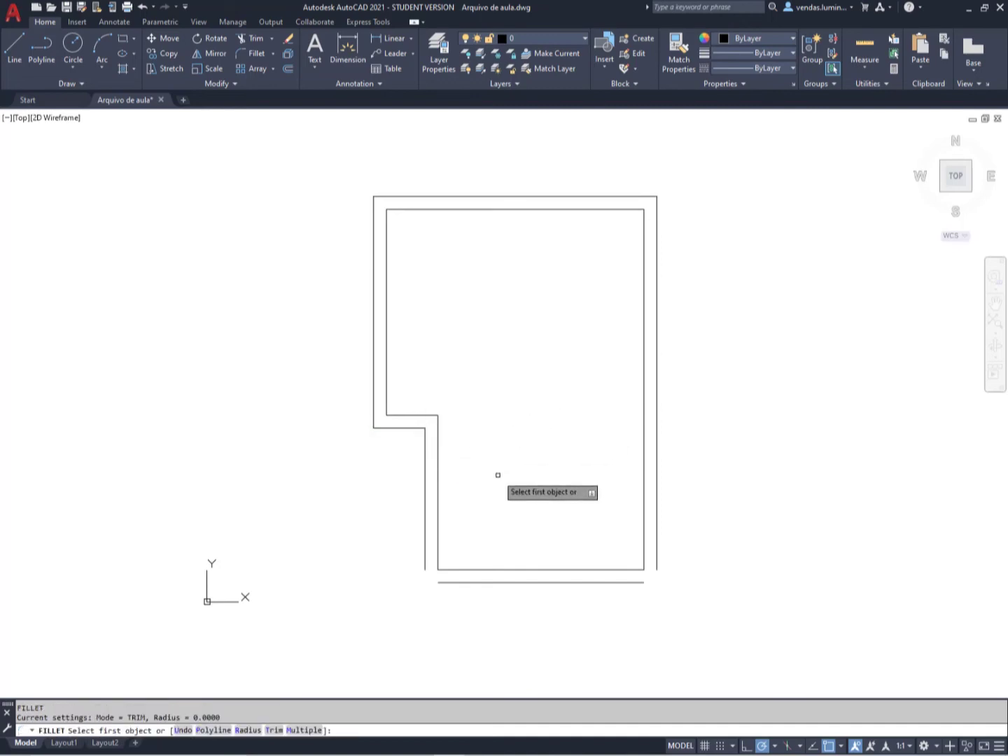
{"action": "left_click", "coordinate": [426, 574]}
{"action": "left_click", "coordinate": [444, 582]}
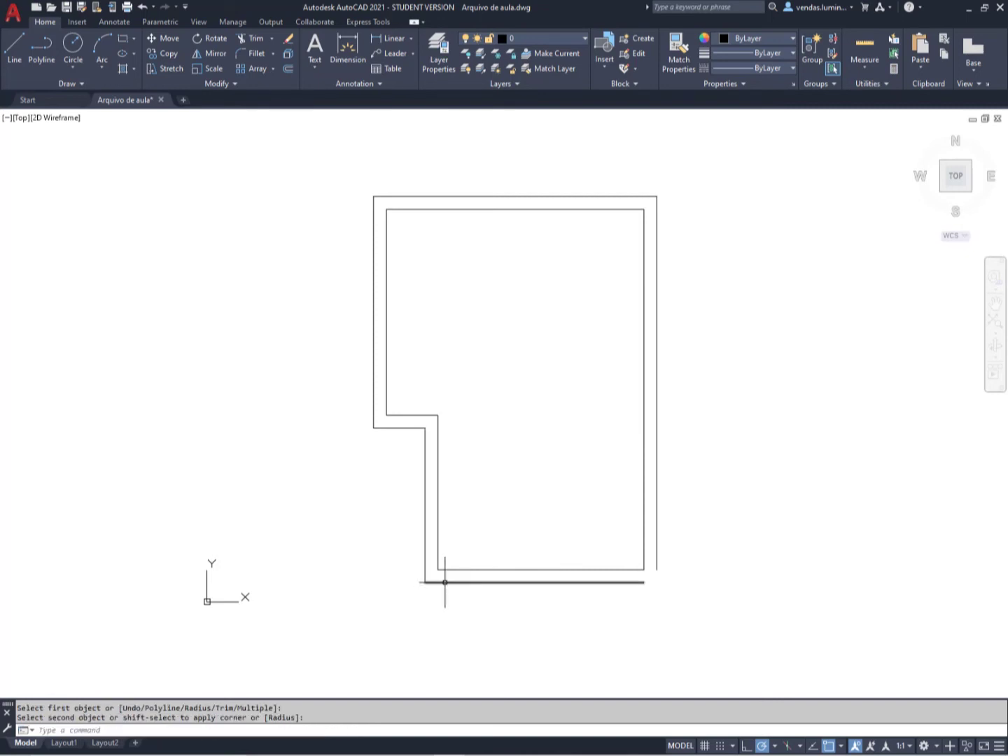
{"action": "key", "text": "Return"}
{"action": "left_click", "coordinate": [642, 582]}
{"action": "key", "text": "Escape"}
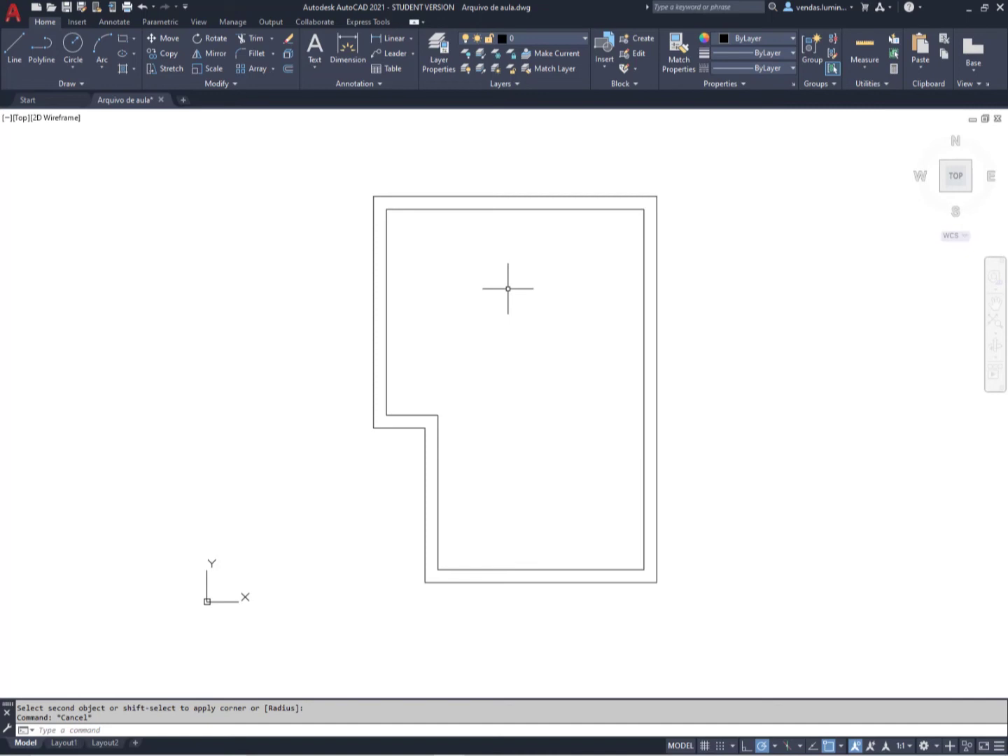
Offset the inner outline's upper-left vertical edge 3 units to the right, into the room
{"action": "type", "text": "o"}
{"action": "key", "text": "Return"}
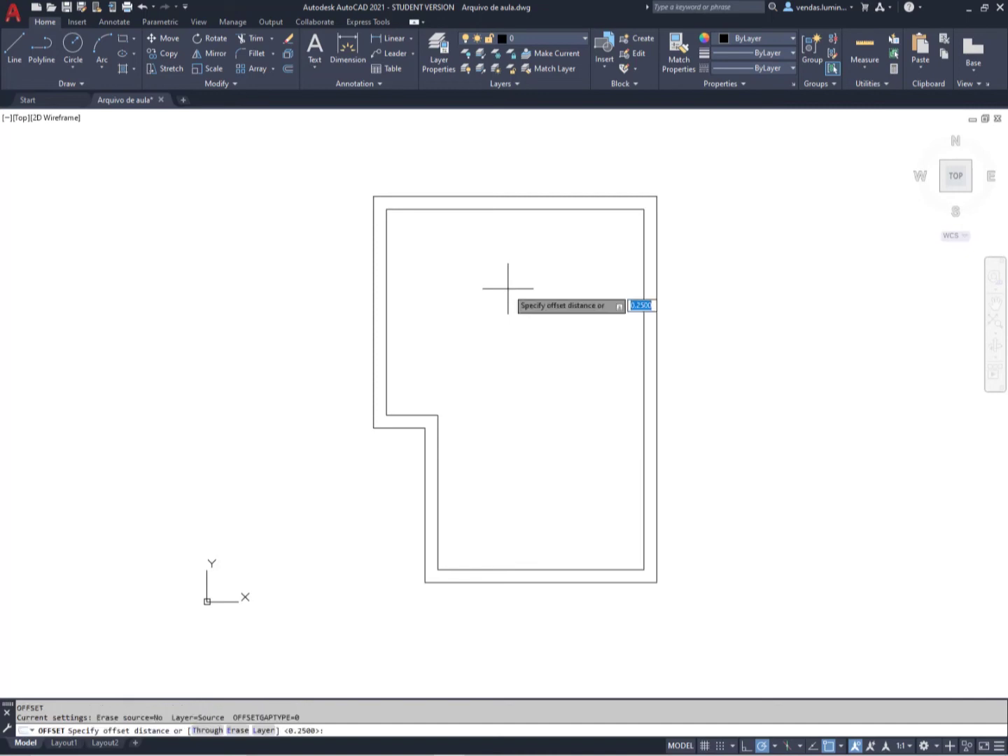
{"action": "type", "text": "3"}
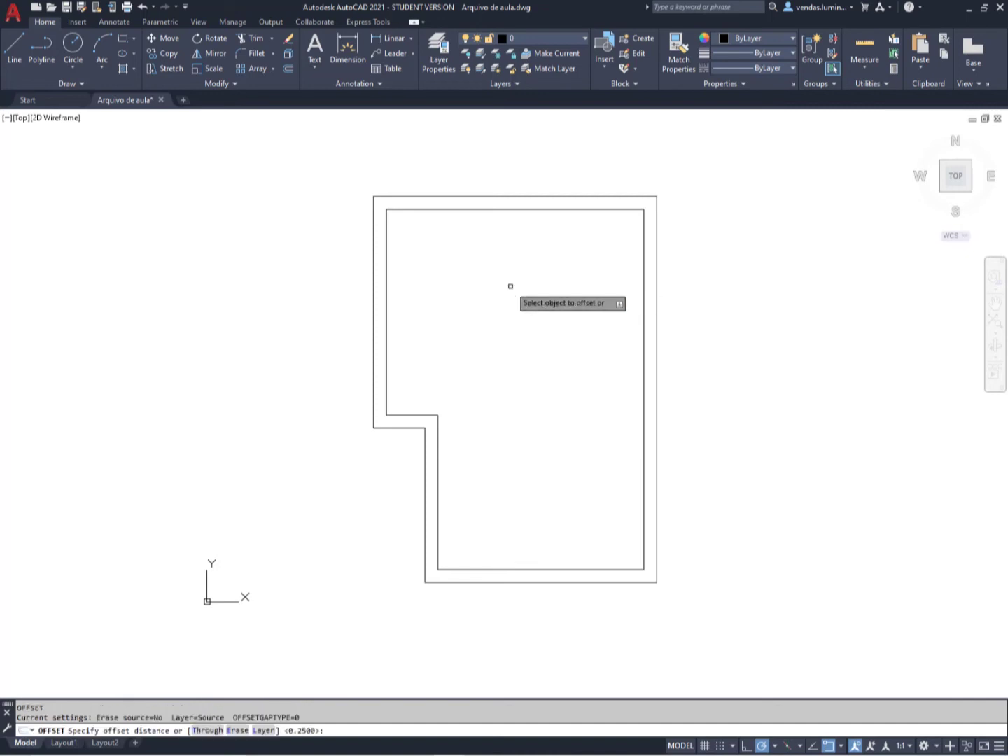
{"action": "key", "text": "Return"}
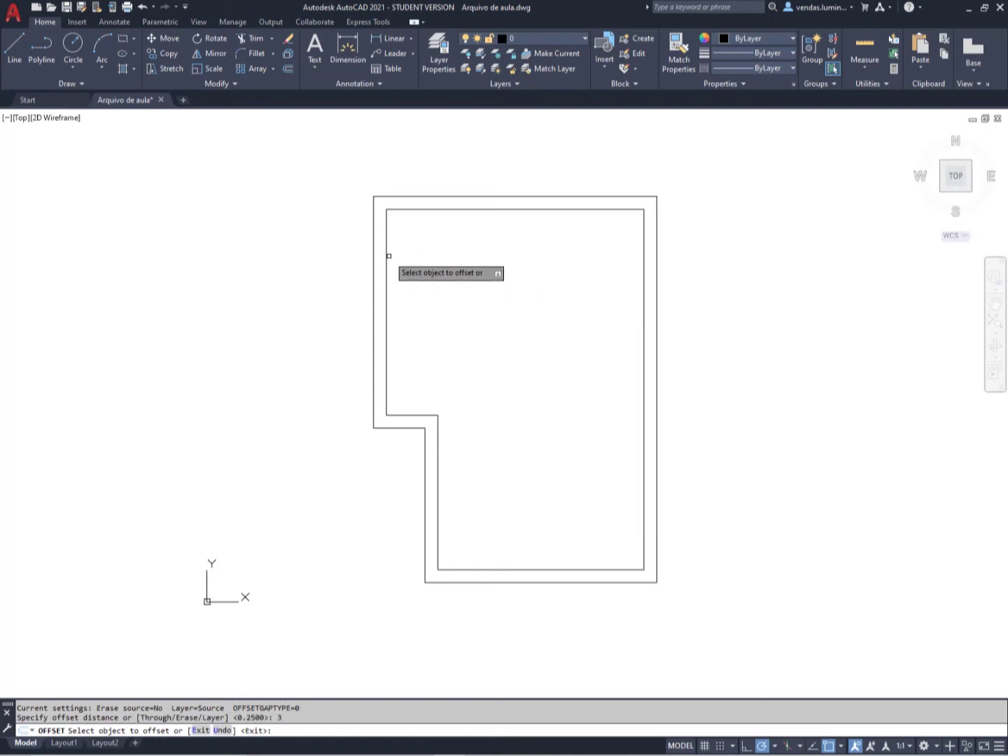
{"action": "left_click", "coordinate": [386, 255]}
{"action": "left_click", "coordinate": [458, 259]}
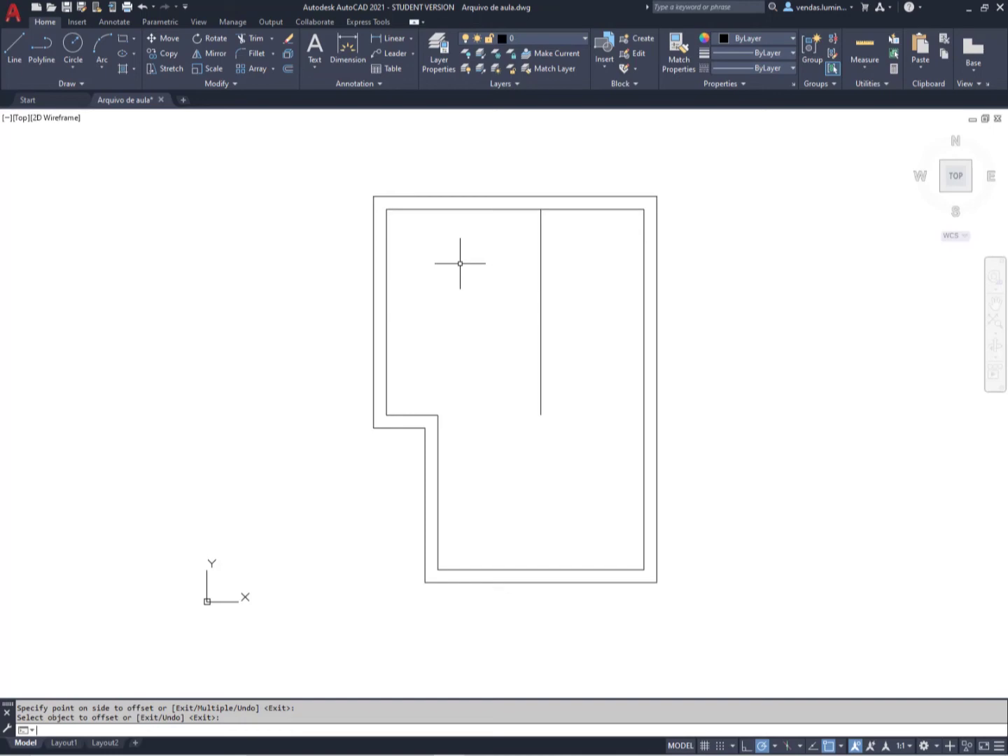
Offset the new interior vertical line 0.15 to the right to form a partition wall
{"action": "type", "text": "o"}
{"action": "key", "text": "Return"}
{"action": "type", "text": "0."}
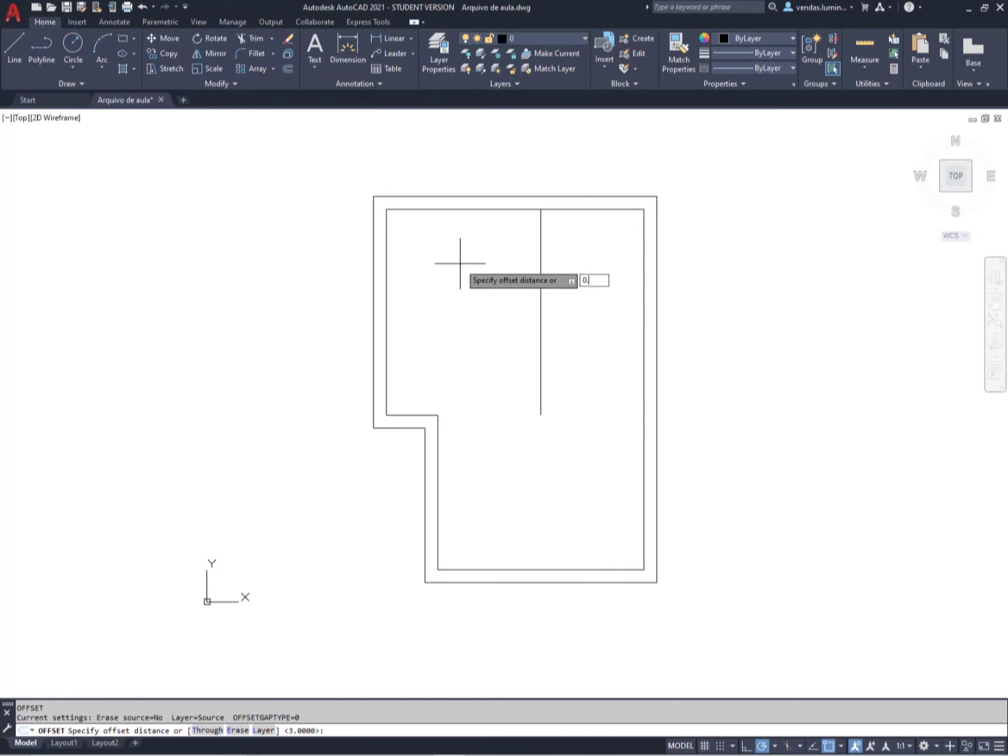
{"action": "type", "text": "15"}
{"action": "key", "text": "Return"}
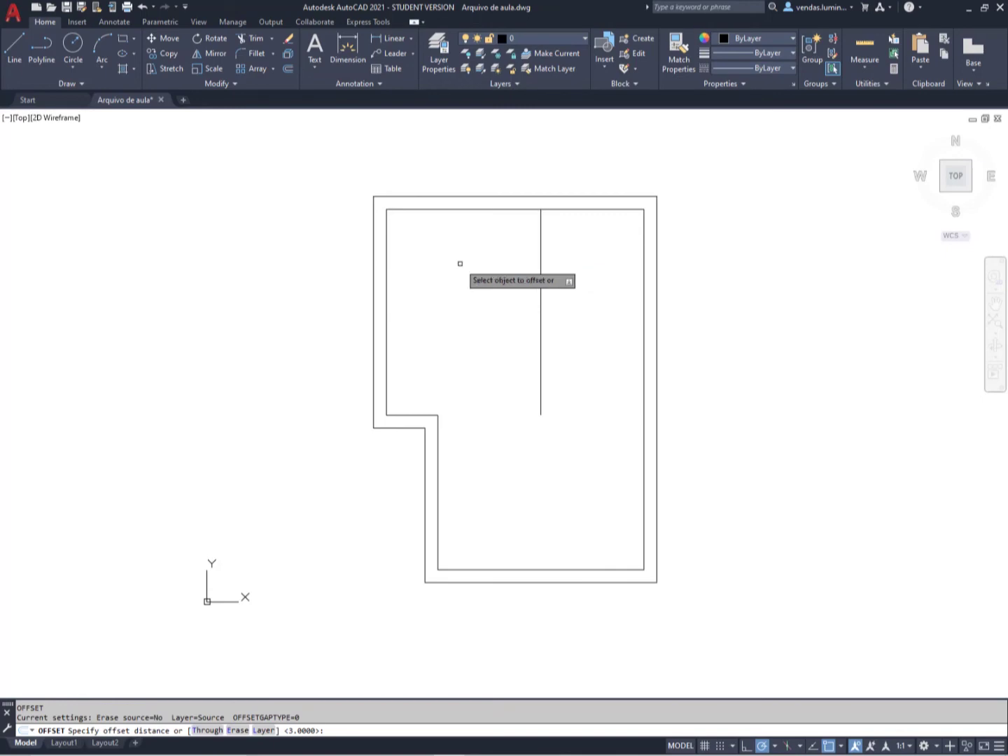
{"action": "left_click", "coordinate": [540, 242]}
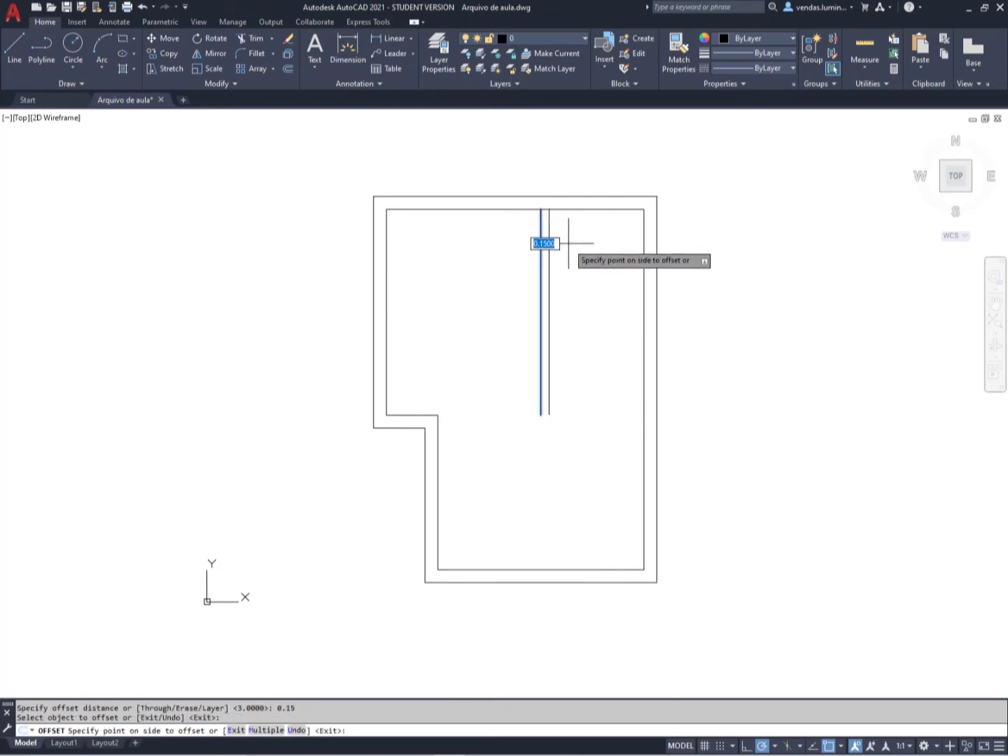
{"action": "left_click", "coordinate": [583, 248]}
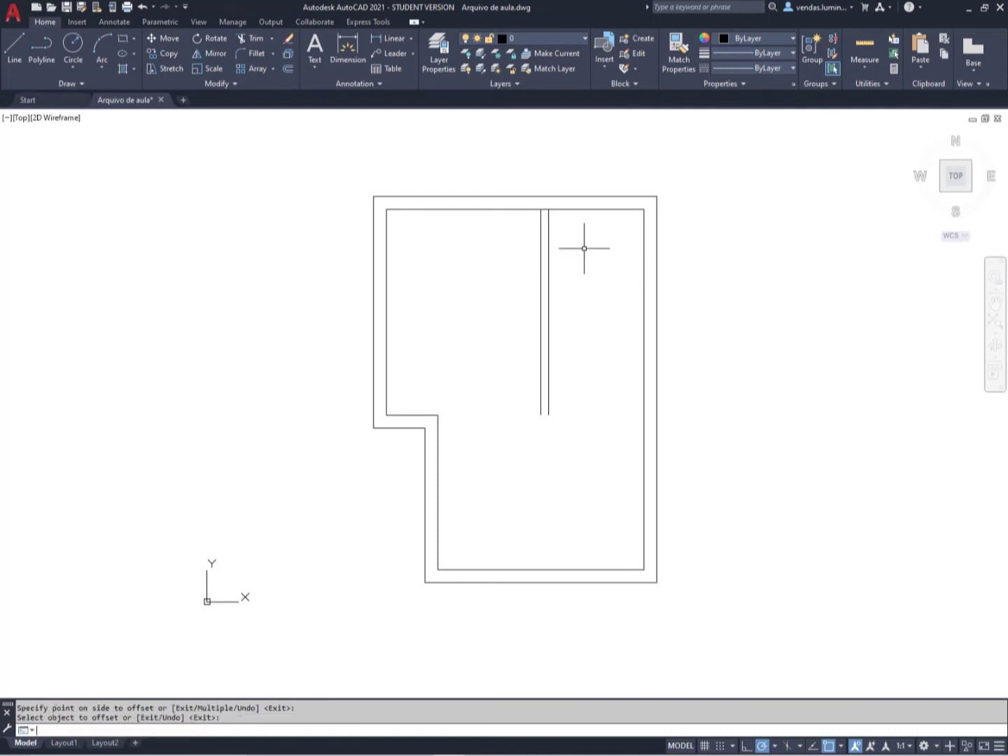
{"action": "key", "text": "Return"}
Draw a horizontal line from the inner notch corner across to the inner right edge
{"action": "type", "text": "l"}
{"action": "key", "text": "Return"}
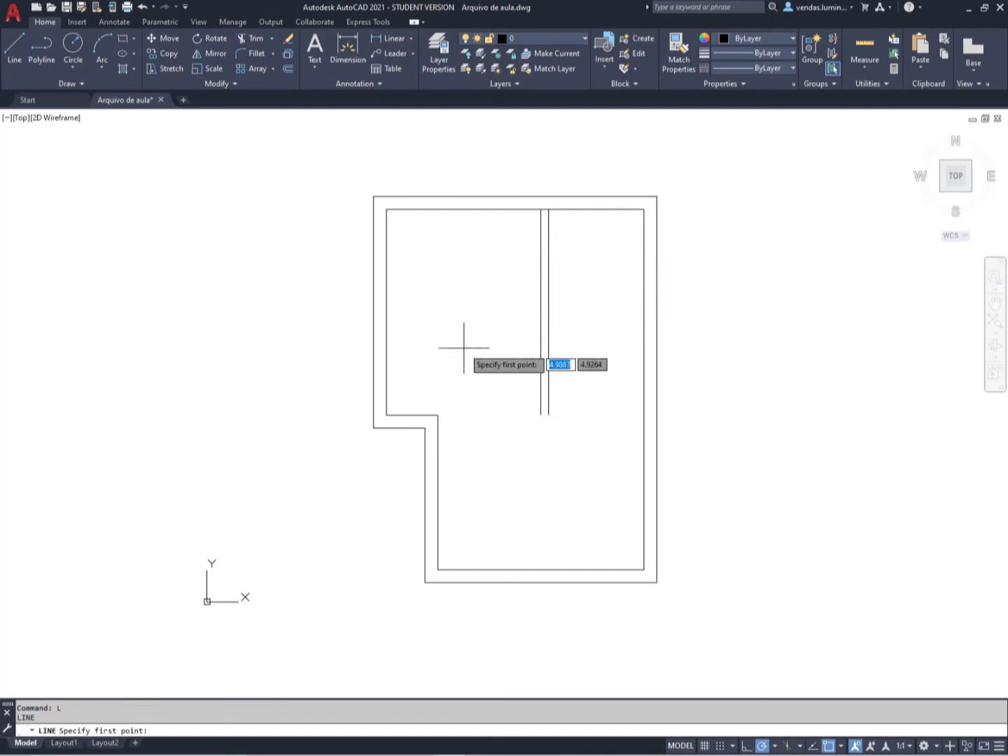
{"action": "left_click", "coordinate": [437, 415]}
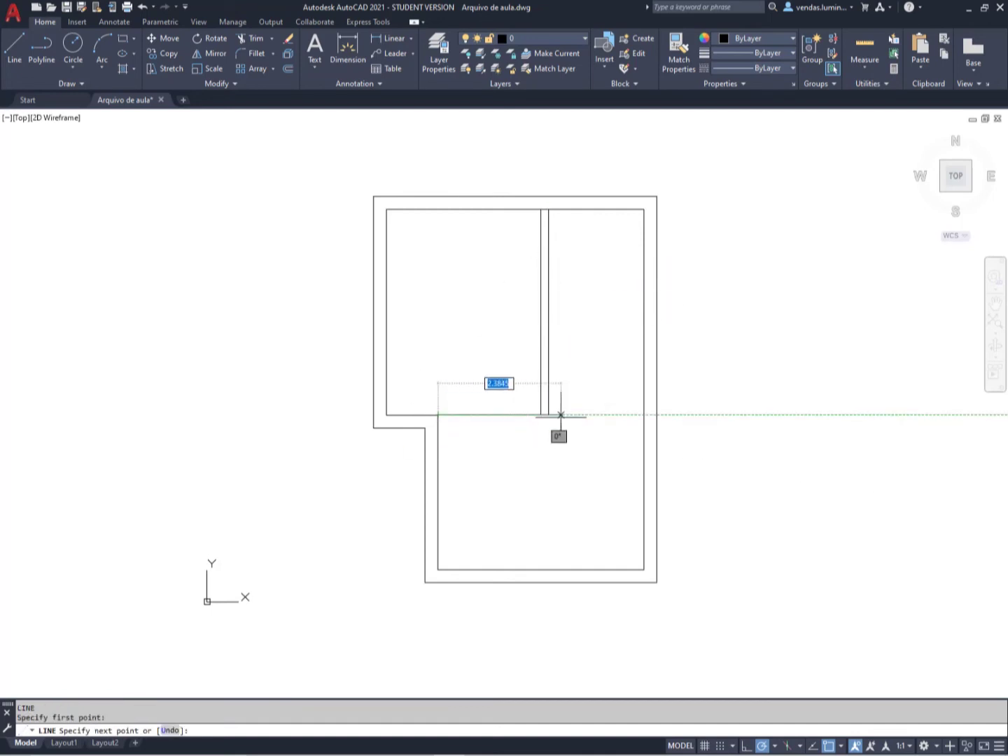
{"action": "left_click", "coordinate": [643, 413]}
{"action": "key", "text": "Escape"}
Offset the horizontal interior line upward by 0.15 to form the second partition wall
{"action": "type", "text": "o"}
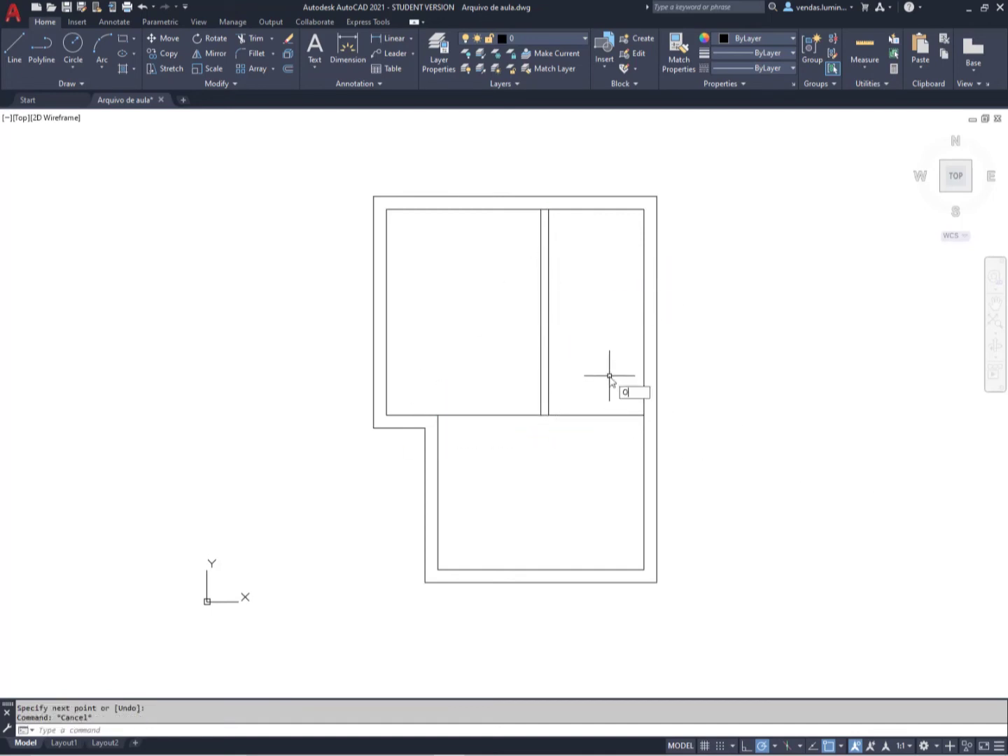
{"action": "key", "text": "Return"}
{"action": "type", "text": "0.15"}
{"action": "key", "text": "Return"}
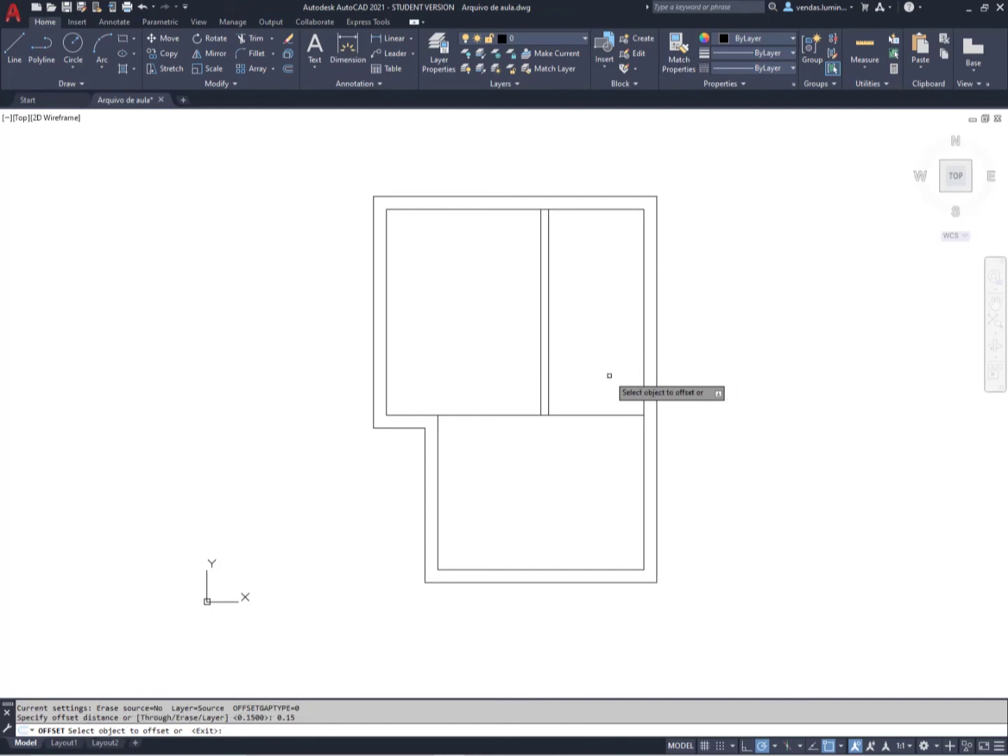
{"action": "left_click", "coordinate": [596, 415]}
{"action": "left_click", "coordinate": [606, 378]}
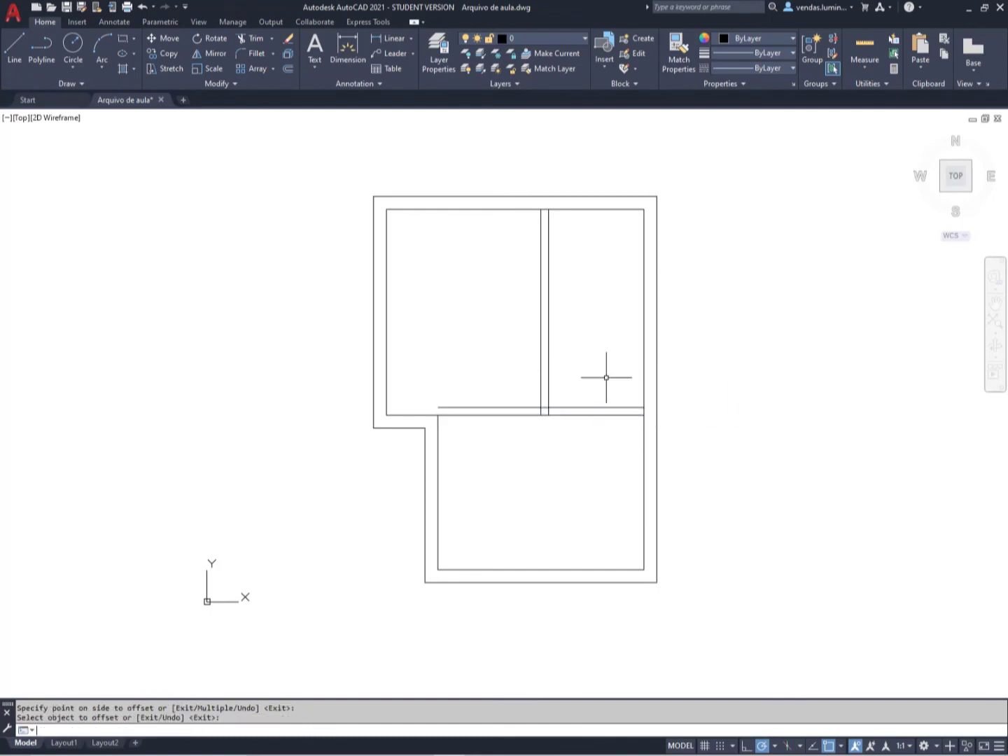
{"action": "key", "text": "Return"}
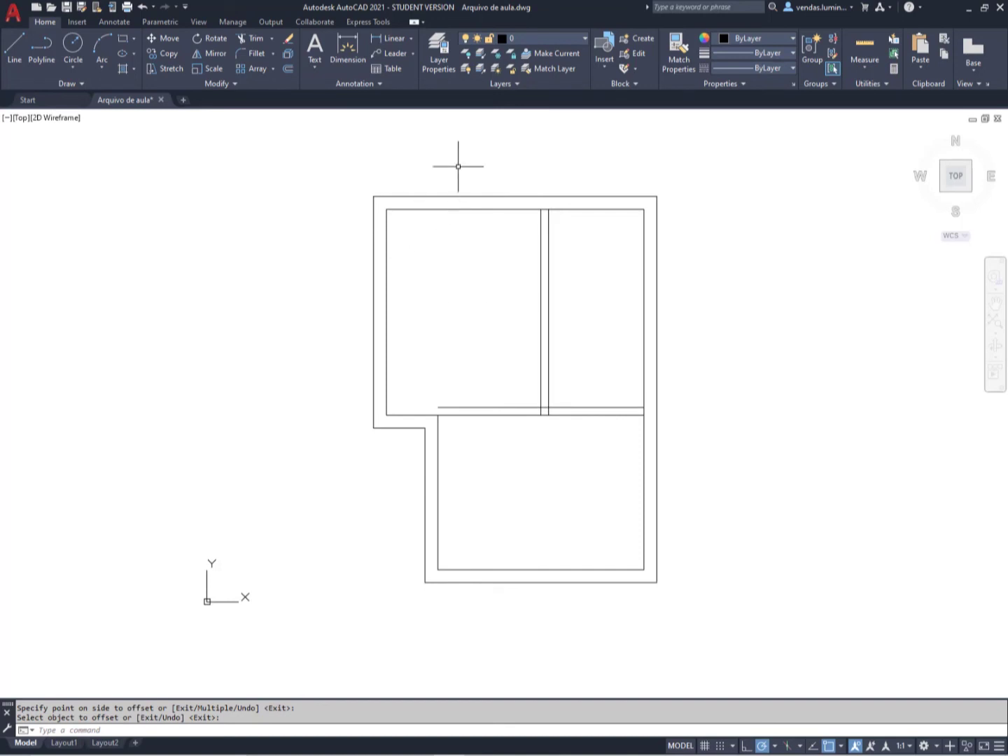
{"action": "key", "text": "Escape"}
Fillet the partitions' inner line pair and outer line pair into sharp corners around the upper-right room
{"action": "left_click", "coordinate": [258, 54]}
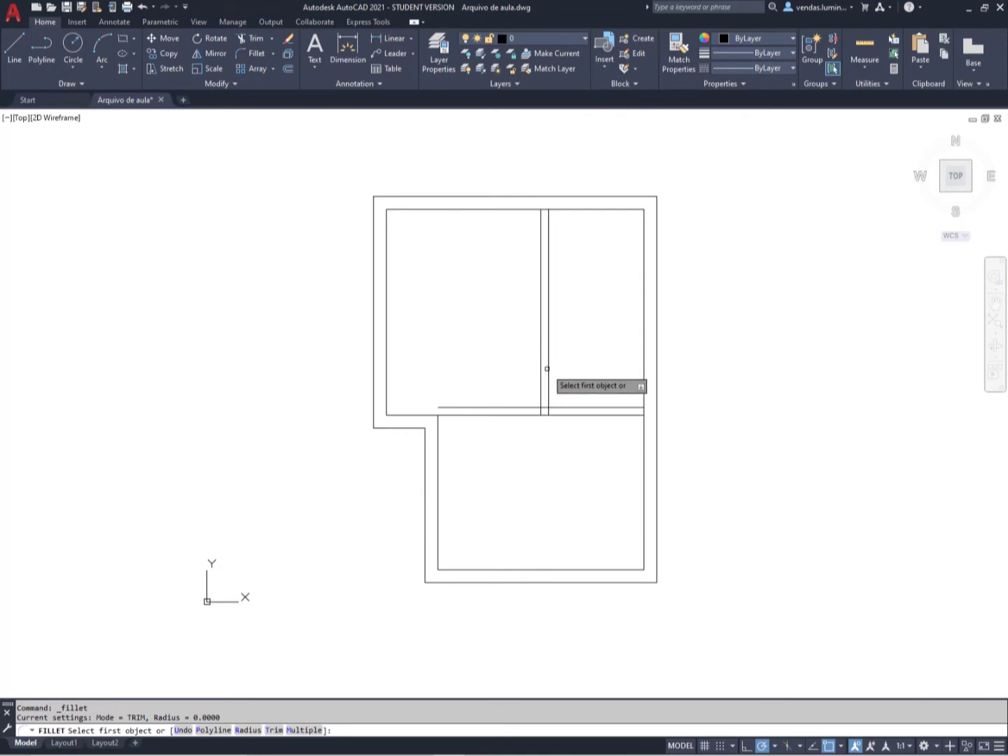
{"action": "left_click", "coordinate": [547, 371]}
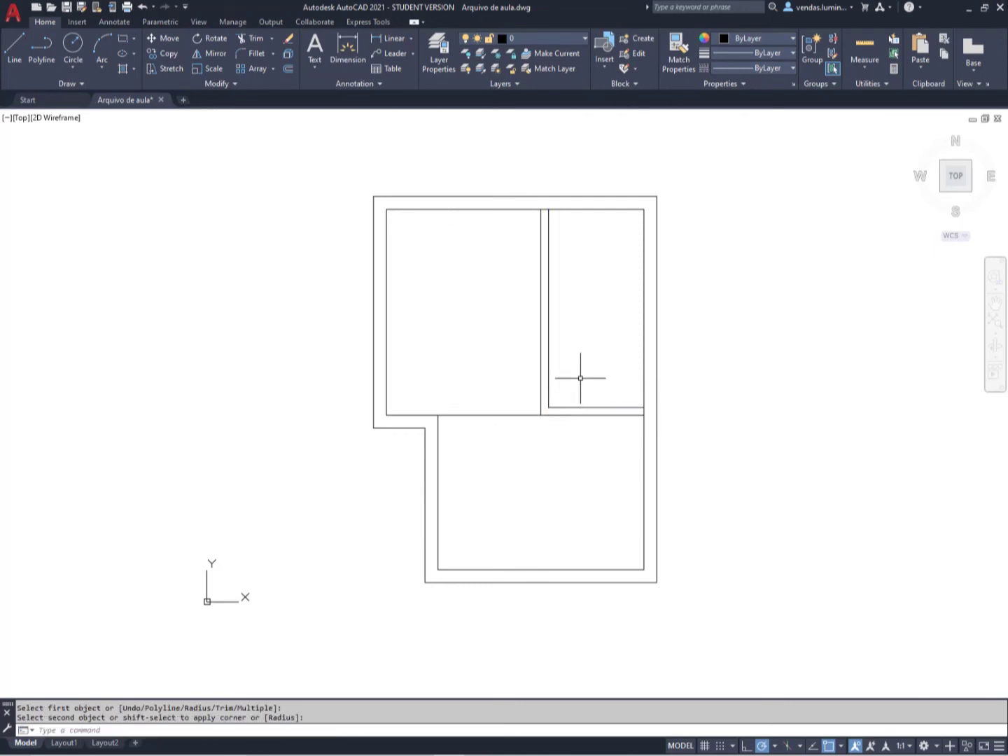
{"action": "key", "text": "Return"}
{"action": "left_click", "coordinate": [552, 414]}
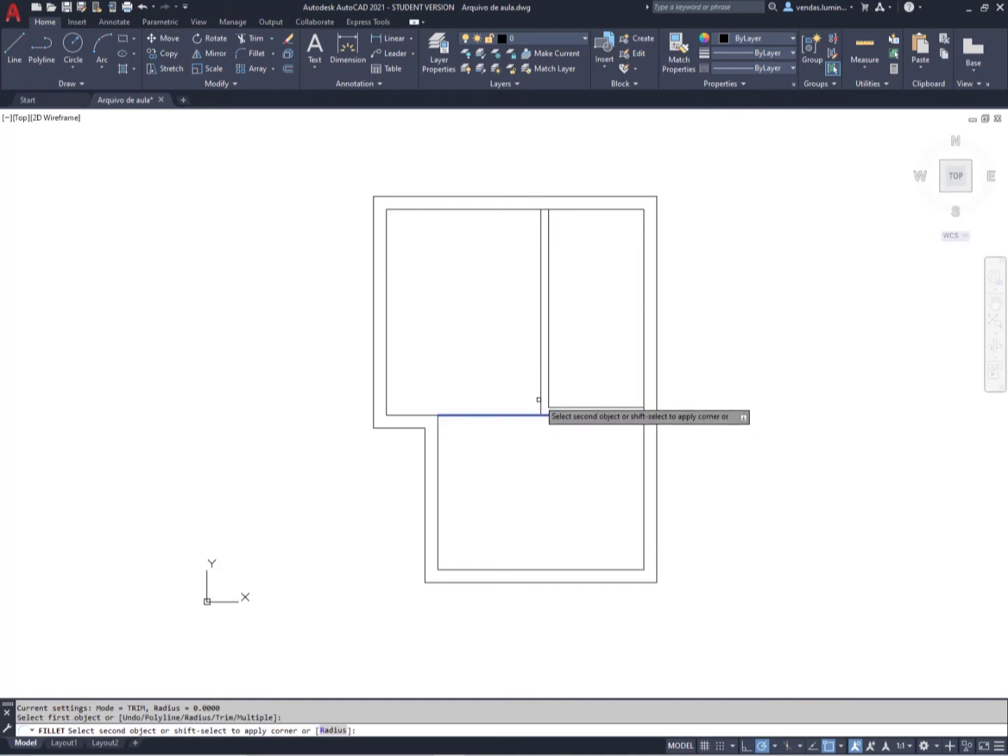
{"action": "left_click", "coordinate": [541, 403]}
{"action": "key", "text": "Return"}
{"action": "key", "text": "Escape"}
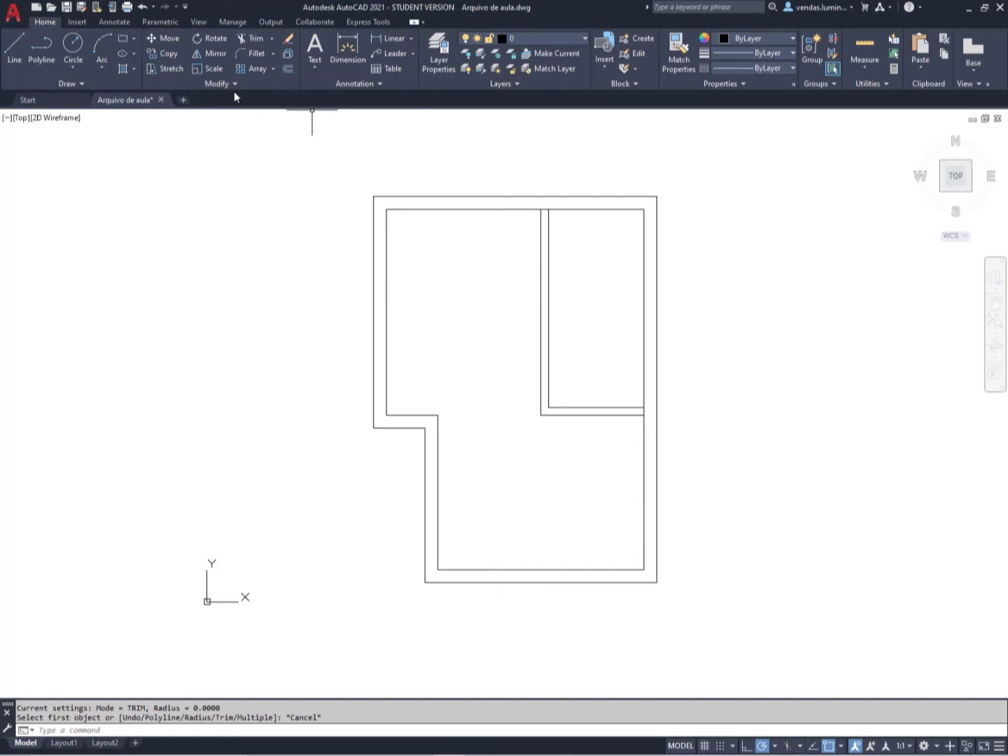
{"action": "left_click", "coordinate": [271, 39]}
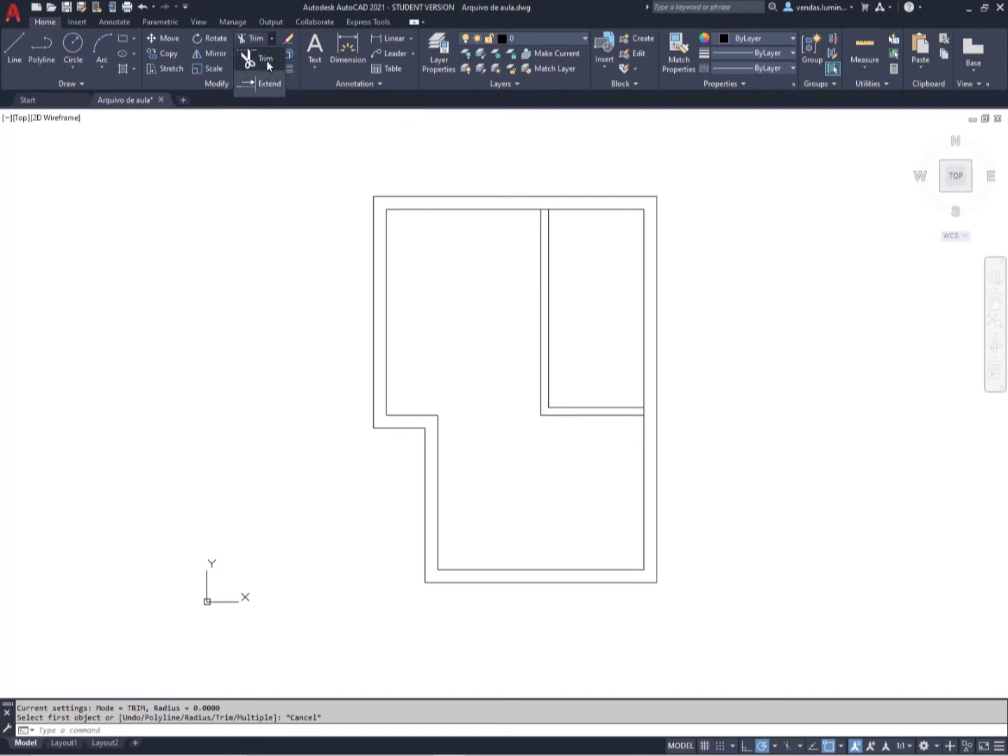
{"action": "left_click", "coordinate": [251, 61]}
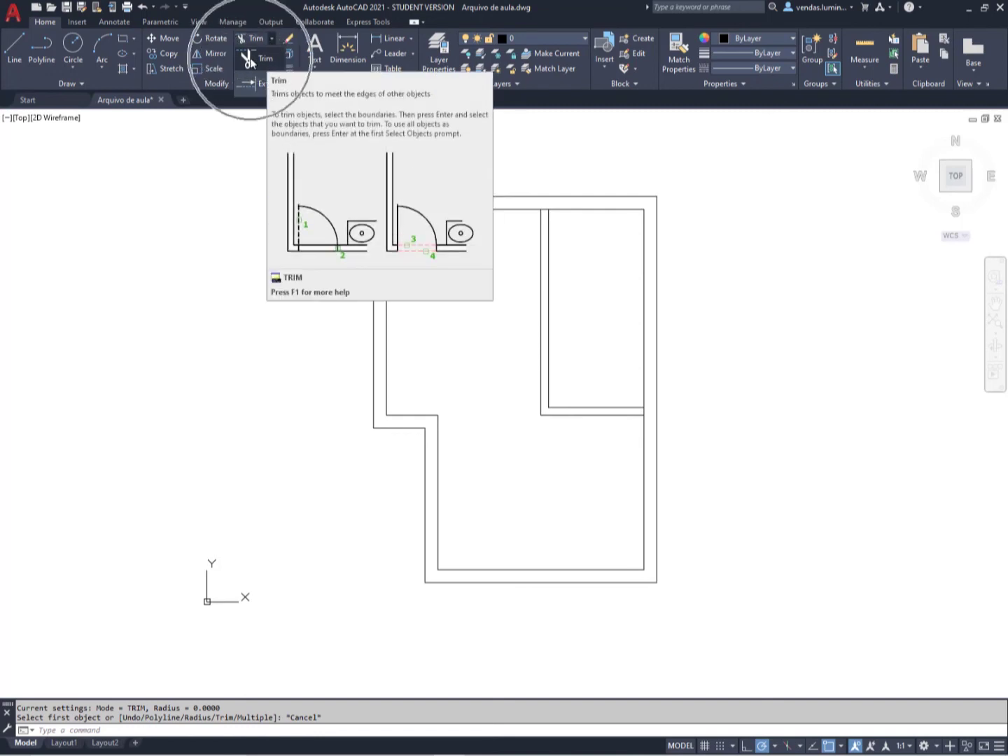
{"action": "left_click", "coordinate": [249, 60]}
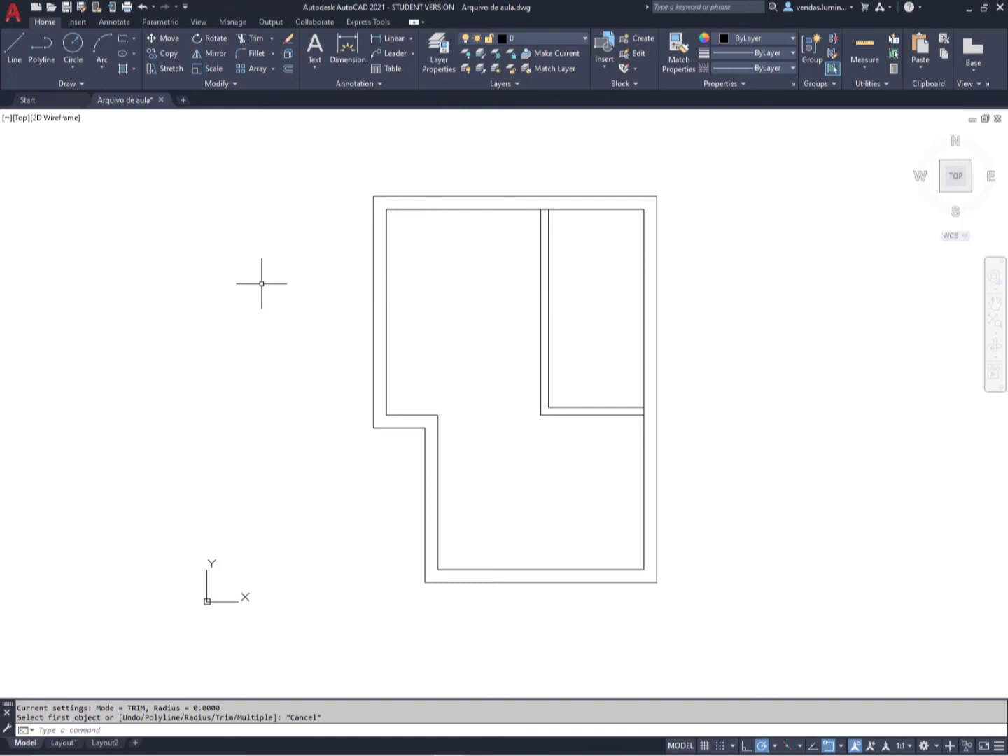
{"action": "key", "text": "Escape"}
{"action": "key", "text": "Escape"}
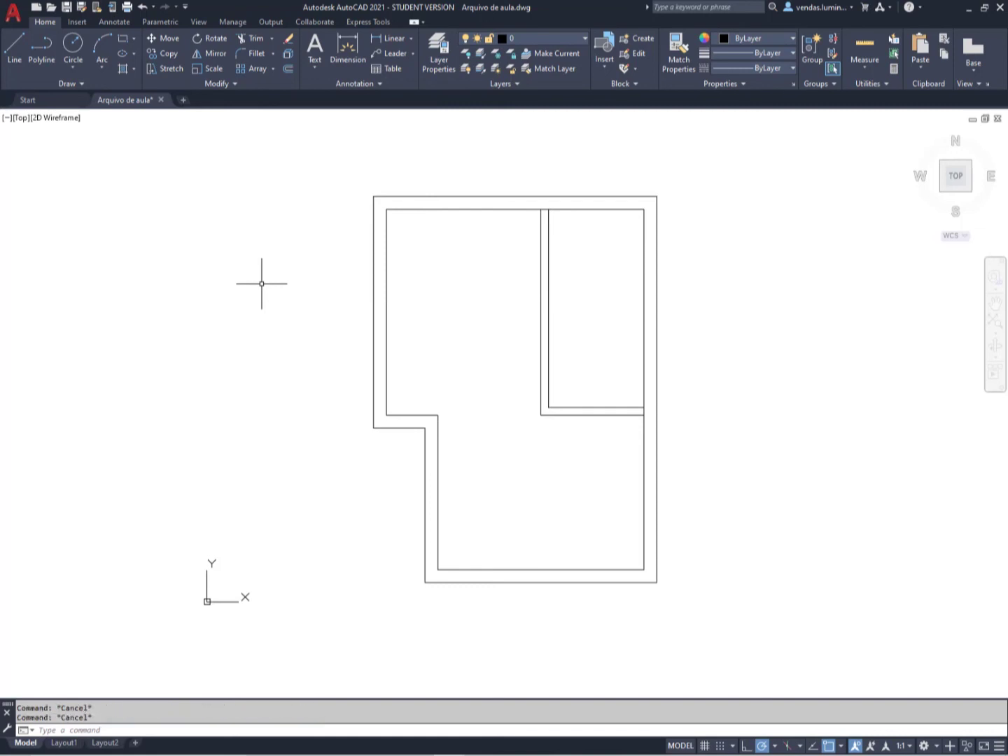
Try trimming the inner outline segments between the partition lines at the top and right wall junctions, and undo the trim
{"action": "left_click", "coordinate": [254, 40]}
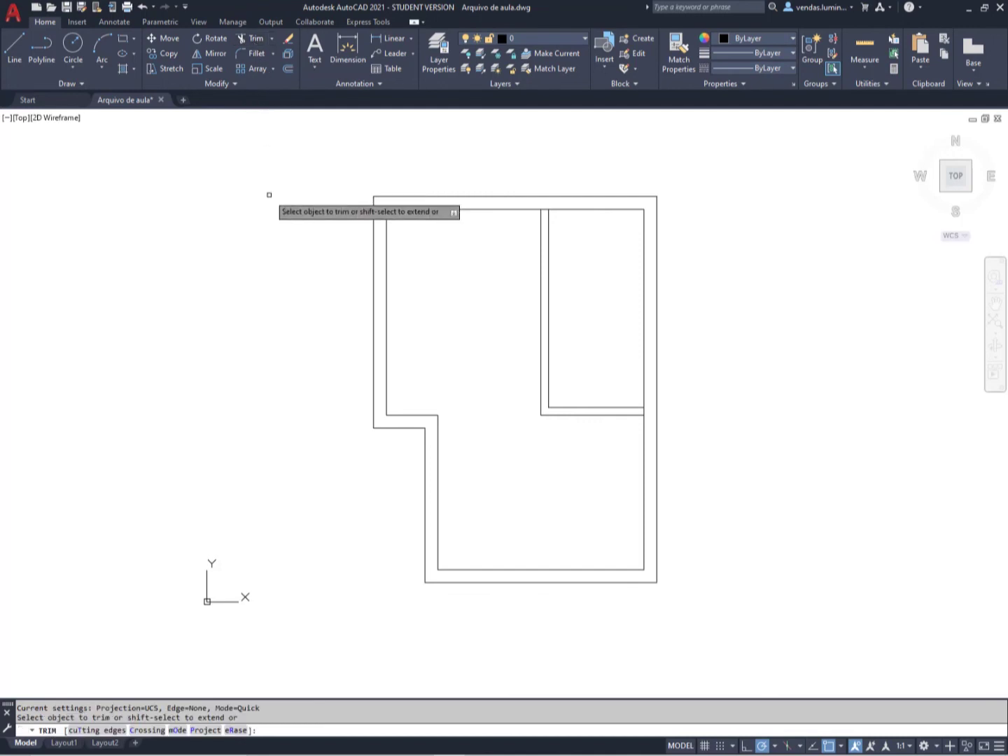
{"action": "left_click", "coordinate": [268, 195]}
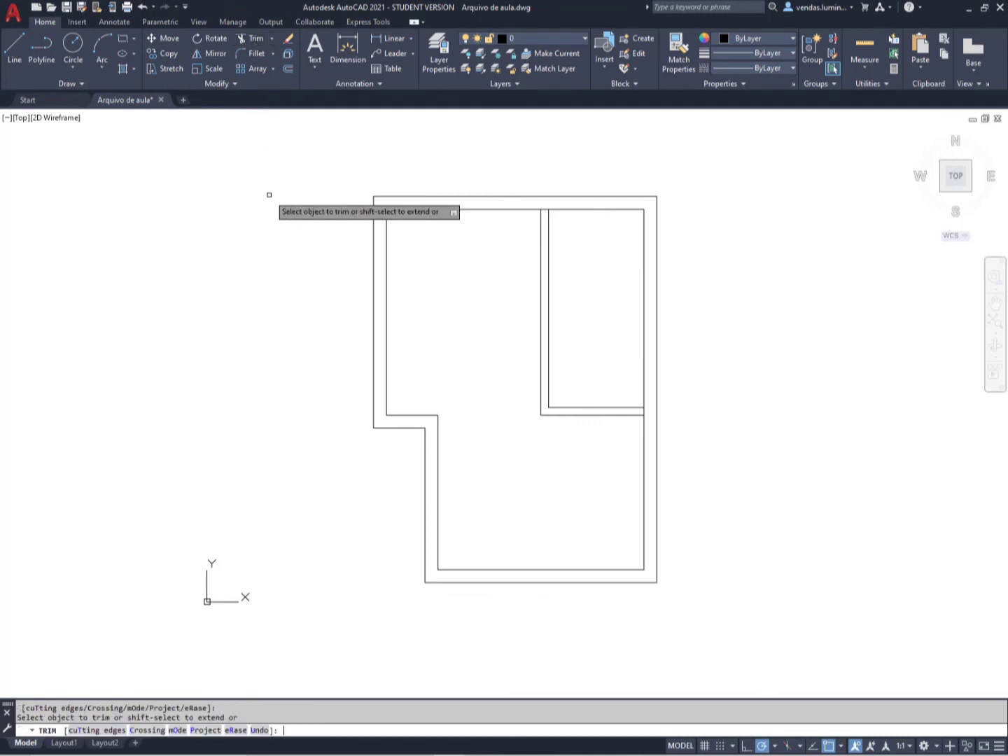
{"action": "left_click", "coordinate": [544, 208]}
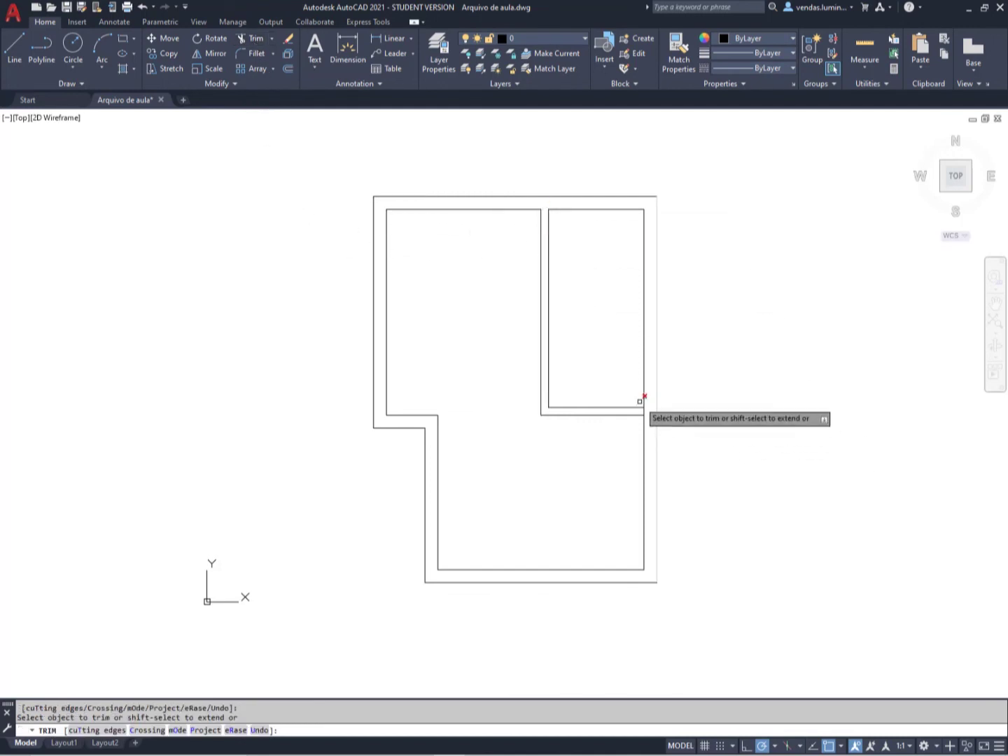
{"action": "left_click", "coordinate": [646, 412]}
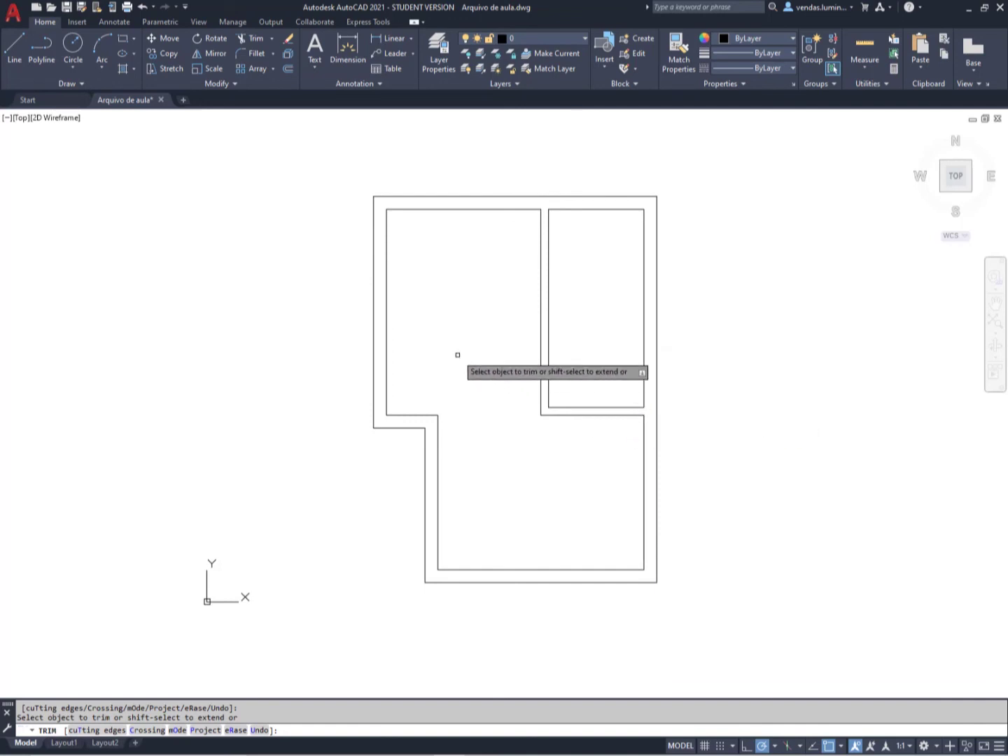
{"action": "key", "text": "Escape"}
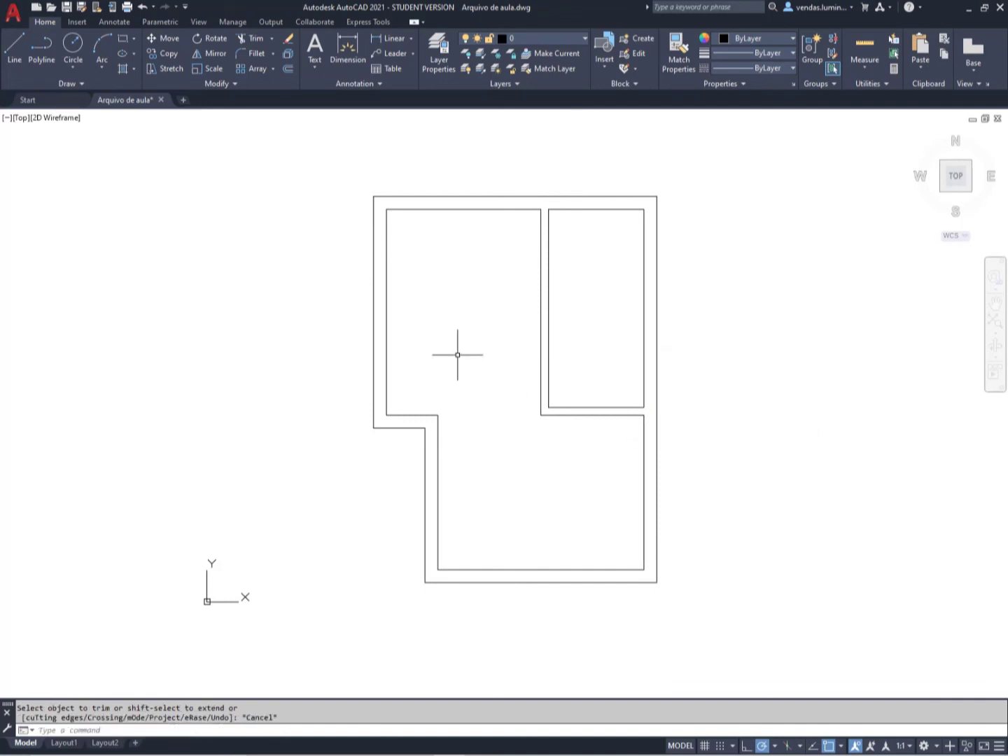
{"action": "key", "text": "ctrl+z"}
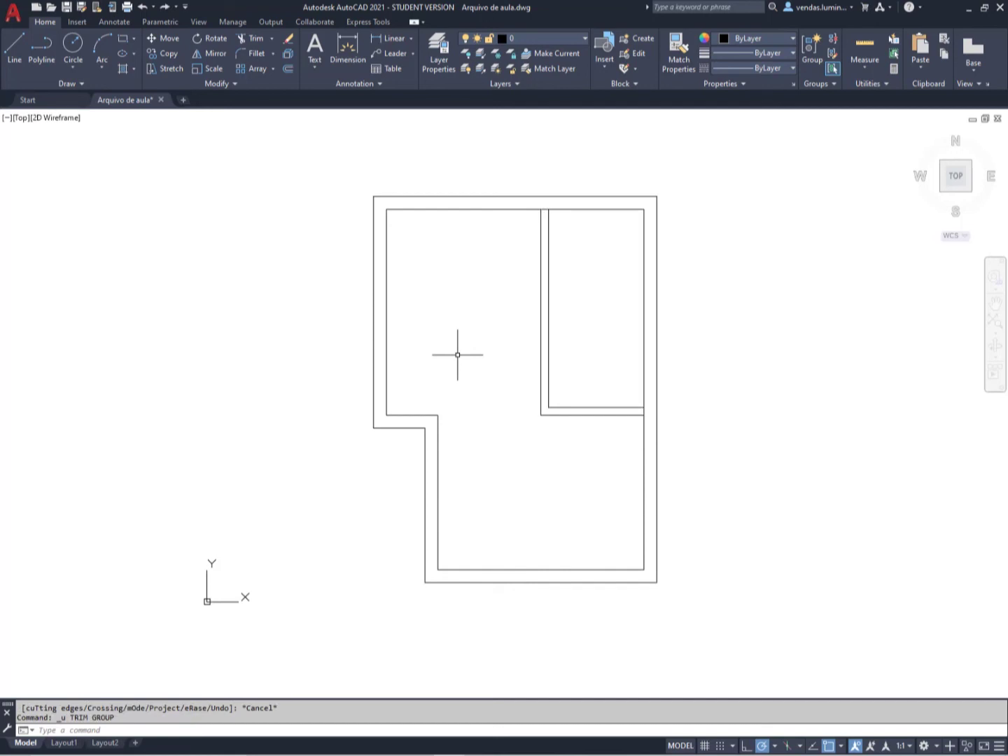
Trim the inner outline segments between the partition lines at the top wall and right wall junctions
{"action": "type", "text": "TR"}
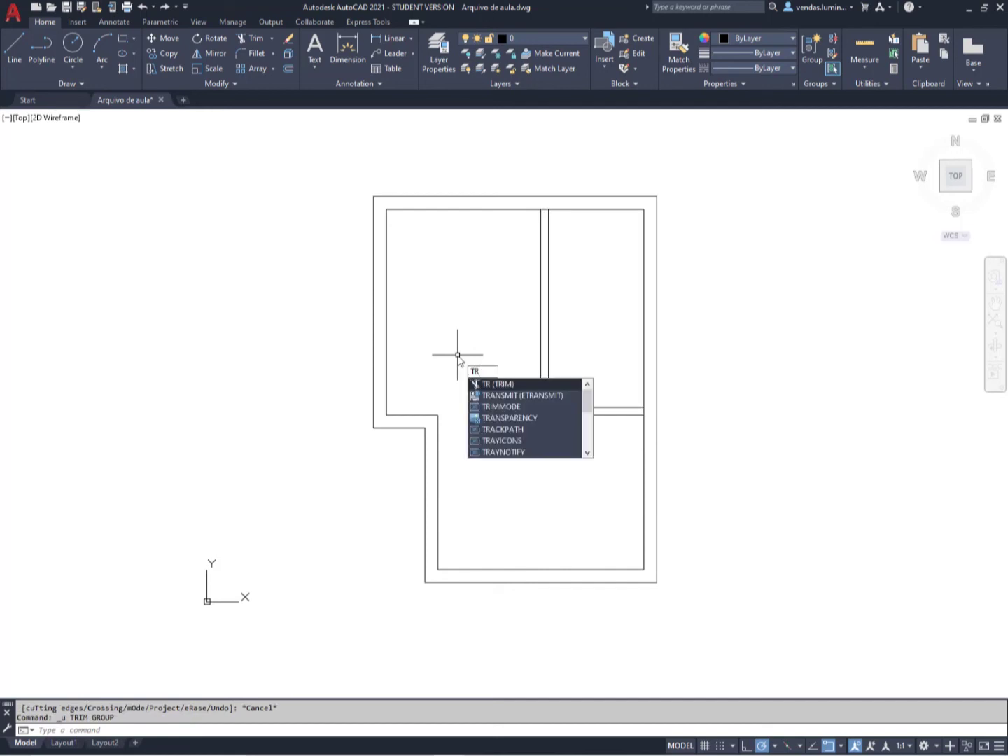
{"action": "key", "text": "Return"}
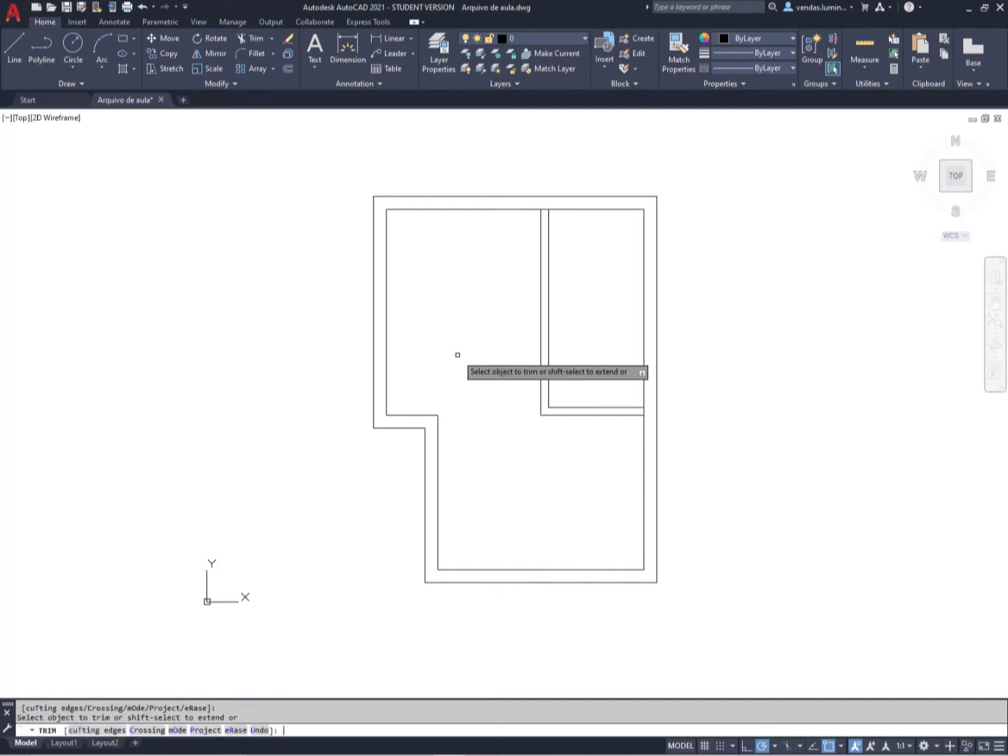
{"action": "left_click", "coordinate": [545, 207]}
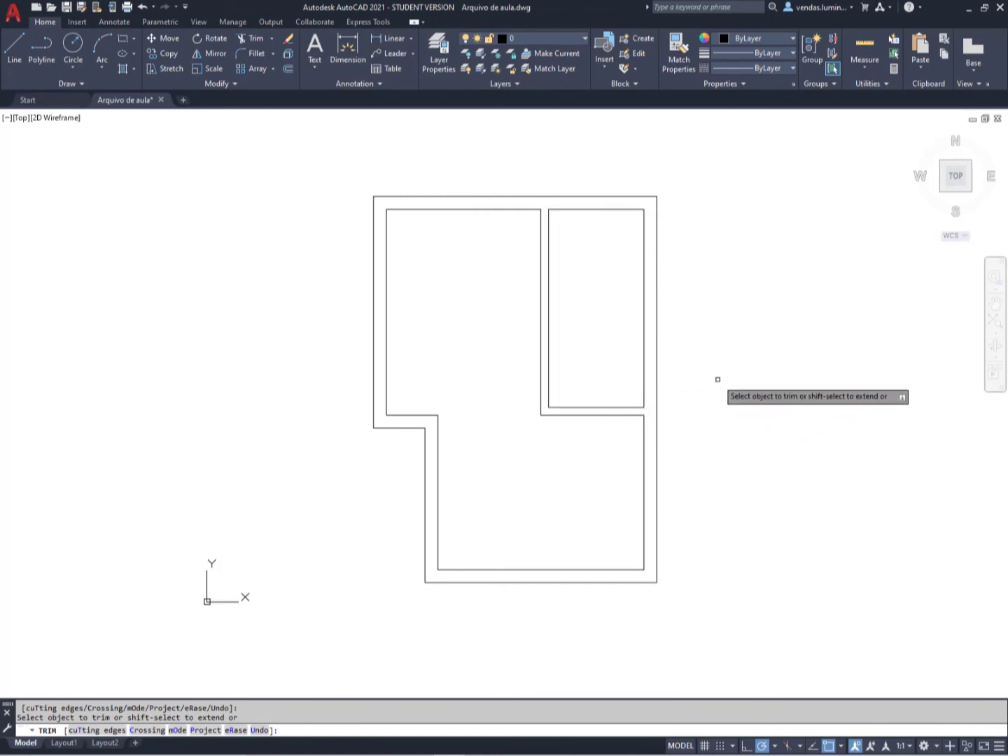
{"action": "key", "text": "Escape"}
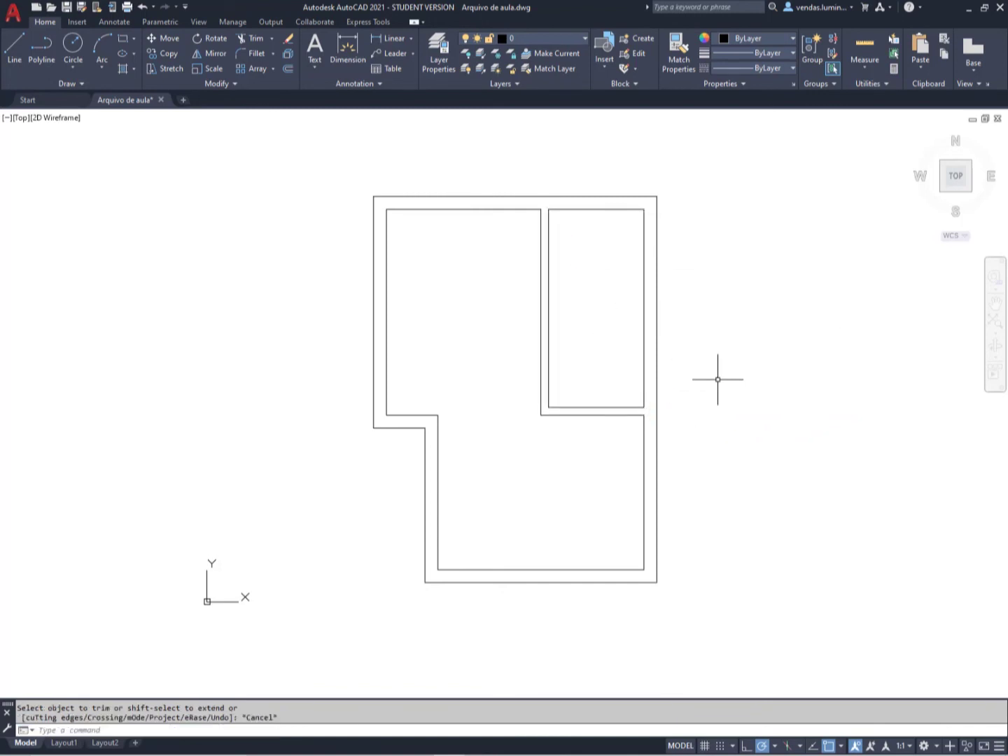
{"action": "type", "text": "l"}
{"action": "key", "text": "Return"}
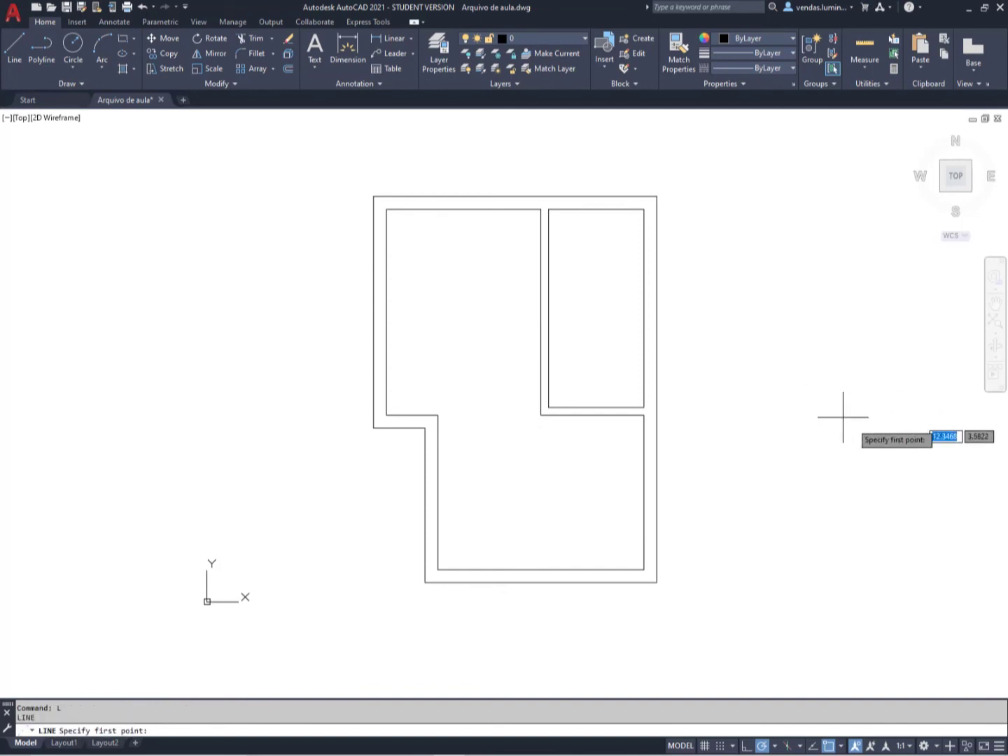
{"action": "middle_click_drag", "start_coordinate": [806, 416], "coordinate": [703, 424]}
{"action": "key", "text": "Escape"}
{"action": "key", "text": "Escape"}
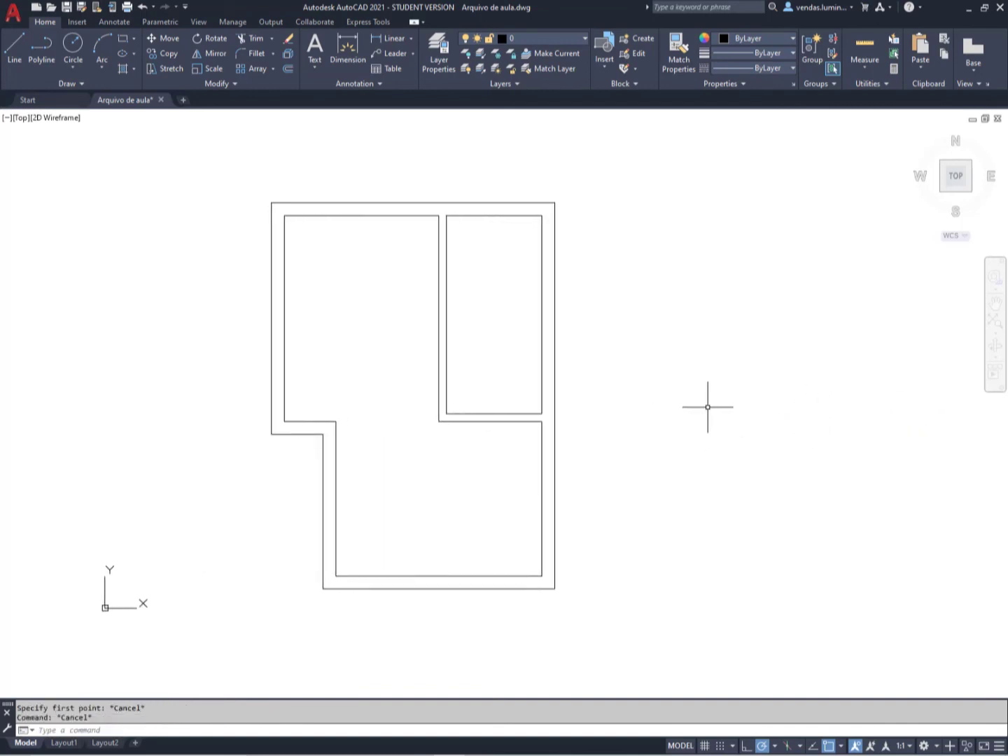
{"action": "key", "text": "Escape"}
Draw a horizontal practice line in the empty area to the right of the floor plan
{"action": "type", "text": "l"}
{"action": "key", "text": "Return"}
{"action": "left_click", "coordinate": [604, 400]}
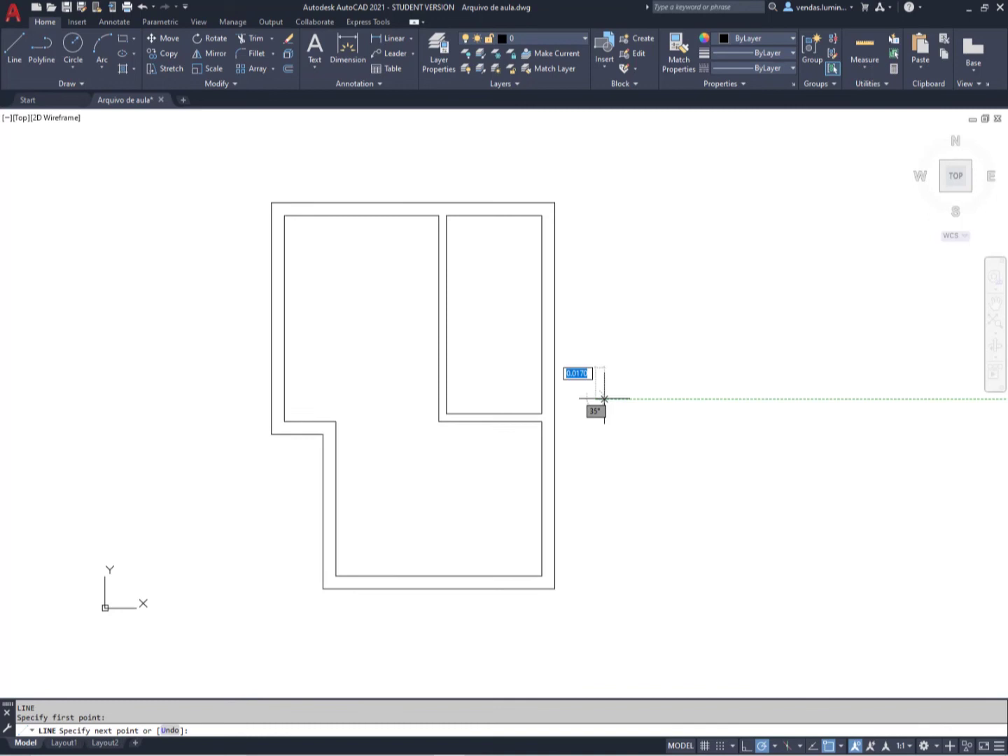
{"action": "left_click", "coordinate": [784, 399]}
{"action": "key", "text": "Return"}
Draw a near-vertical line and a diagonal line, both crossing the horizontal practice line
{"action": "key", "text": "Return"}
{"action": "left_click", "coordinate": [628, 341]}
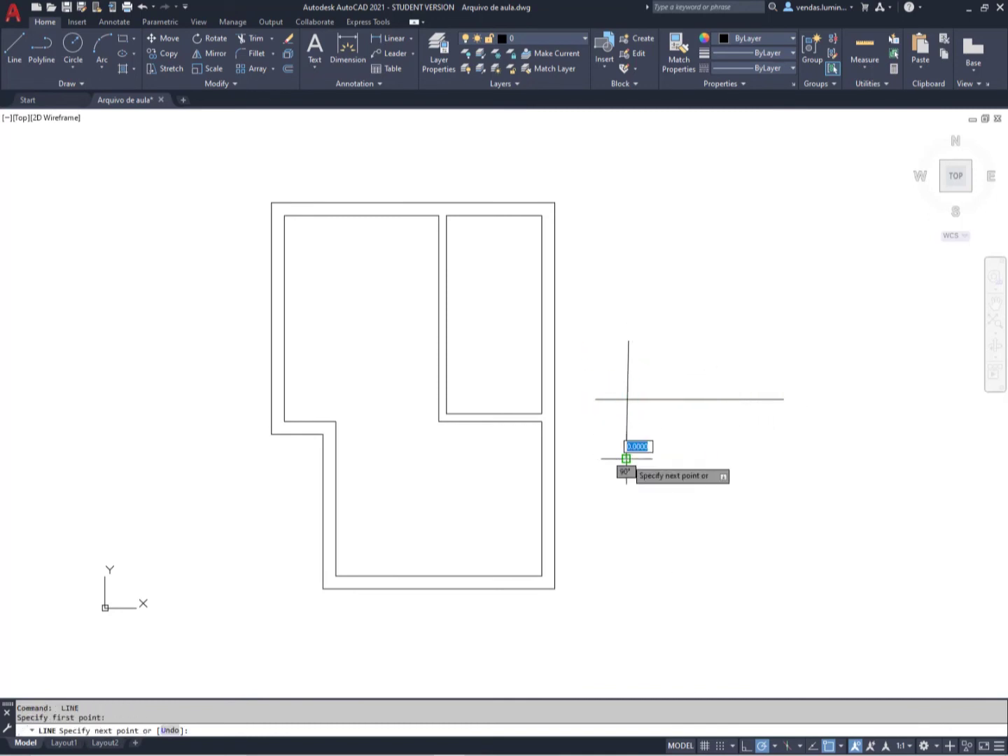
{"action": "left_click", "coordinate": [626, 459]}
{"action": "key", "text": "Return"}
{"action": "key", "text": "Return"}
{"action": "left_click", "coordinate": [695, 348]}
{"action": "left_click", "coordinate": [785, 501]}
{"action": "key", "text": "Escape"}
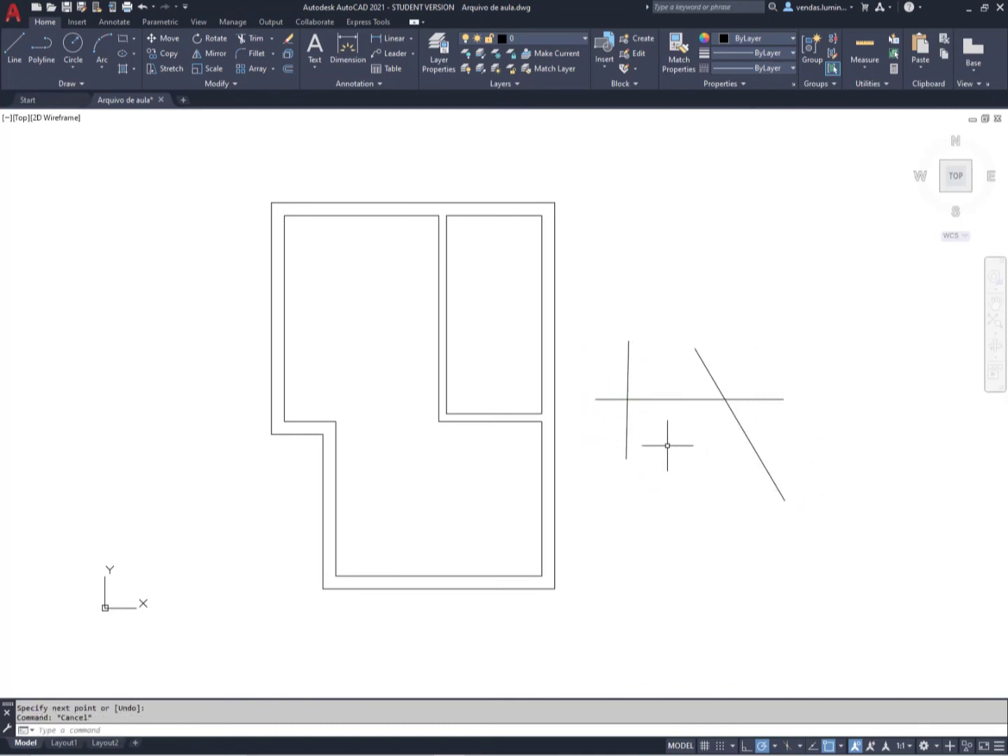
{"action": "key", "text": "Escape"}
Erase the whole diagonal practice line and undo the erasure
{"action": "left_click", "coordinate": [752, 444]}
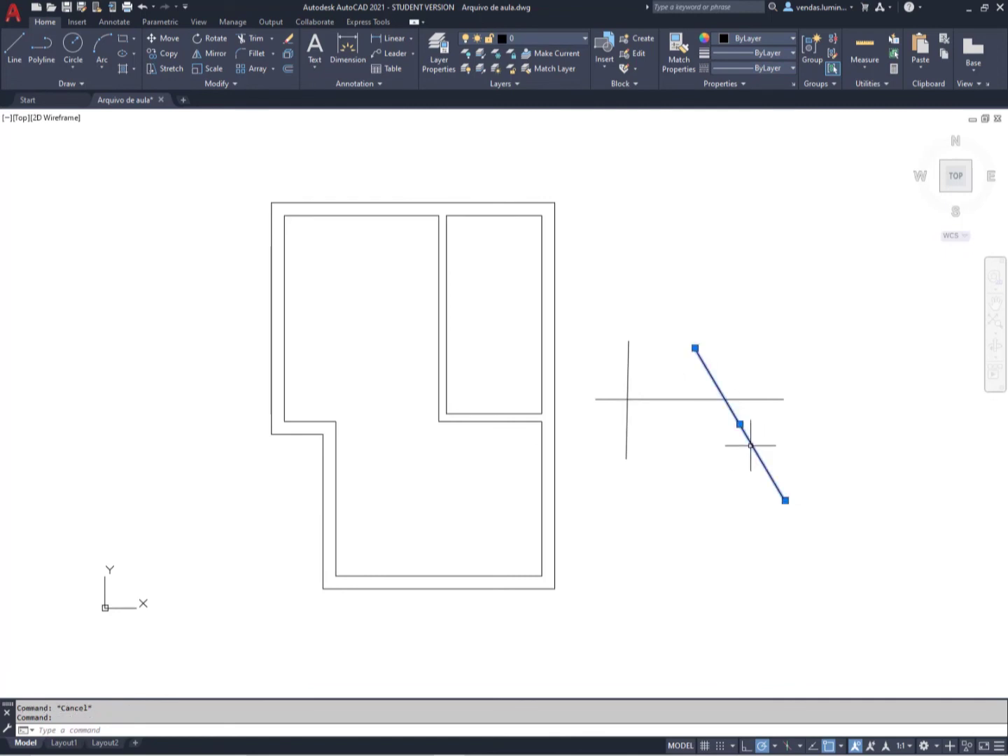
{"action": "key", "text": "Delete"}
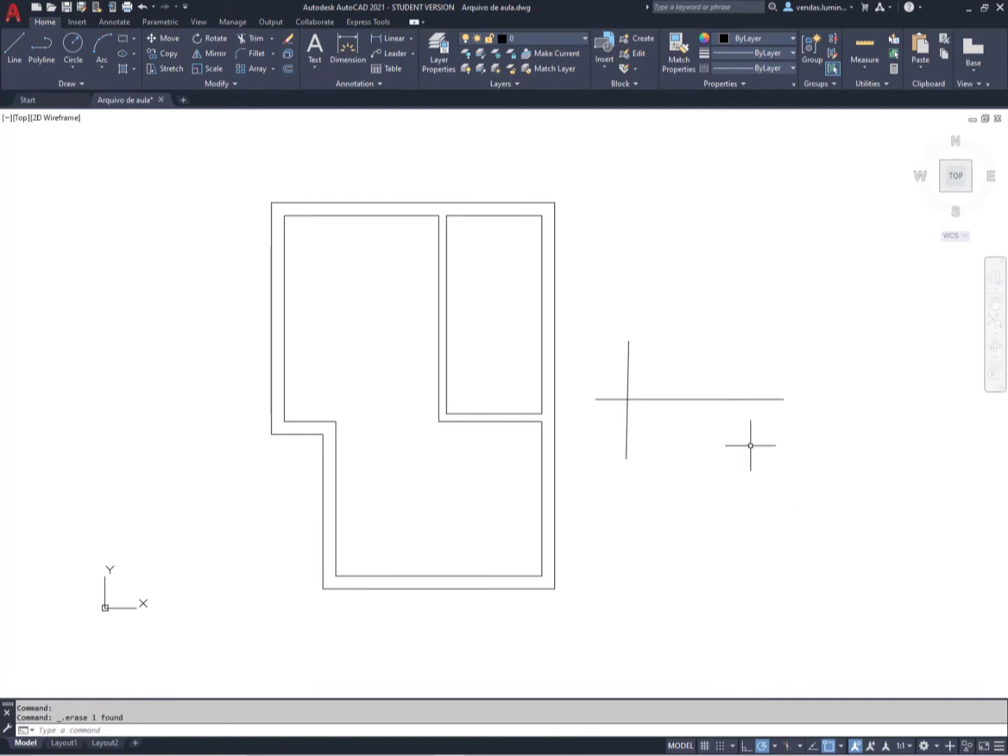
{"action": "key", "text": "ctrl+z"}
{"action": "key", "text": "Escape"}
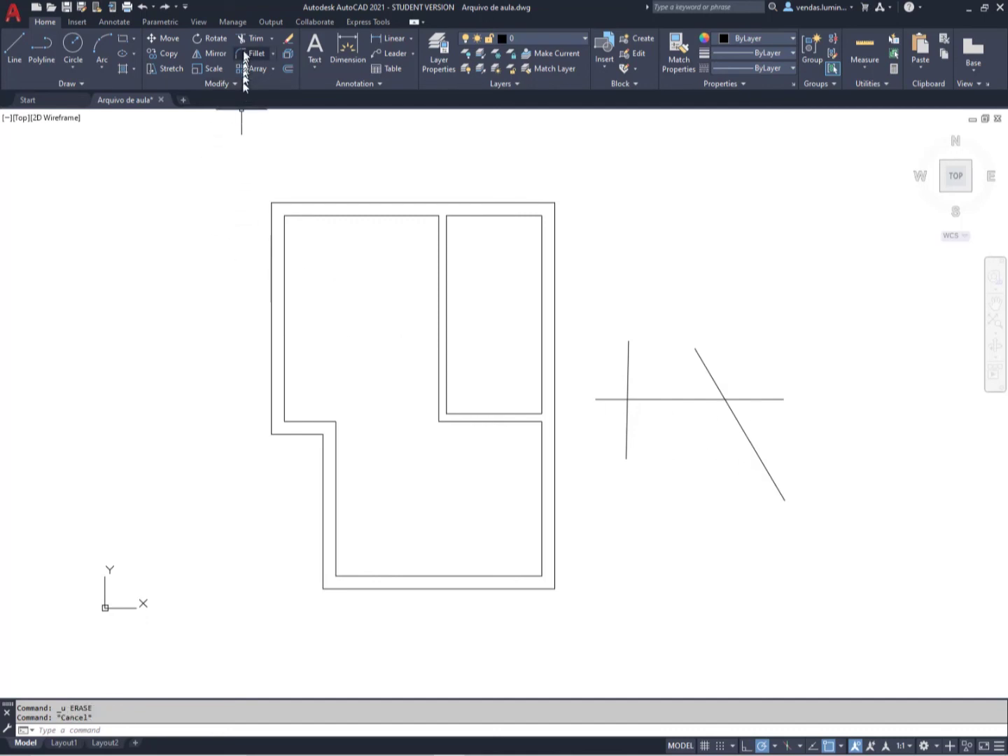
Trim the diagonal line below the horizontal practice line and the near-vertical line above it
{"action": "left_click", "coordinate": [252, 39]}
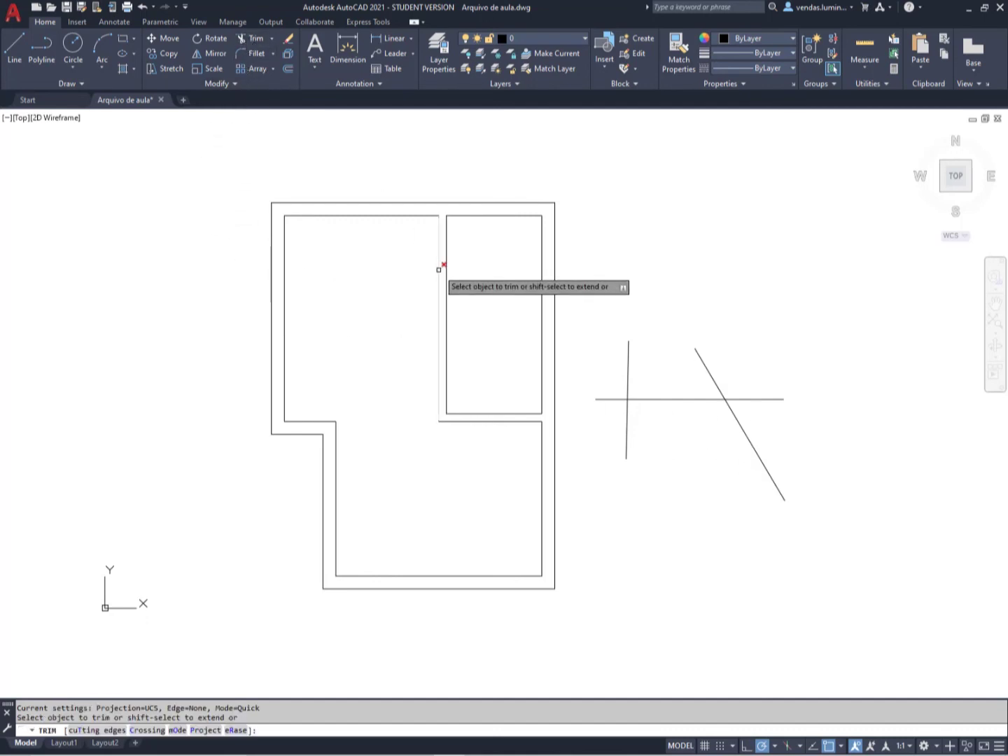
{"action": "left_click", "coordinate": [730, 408]}
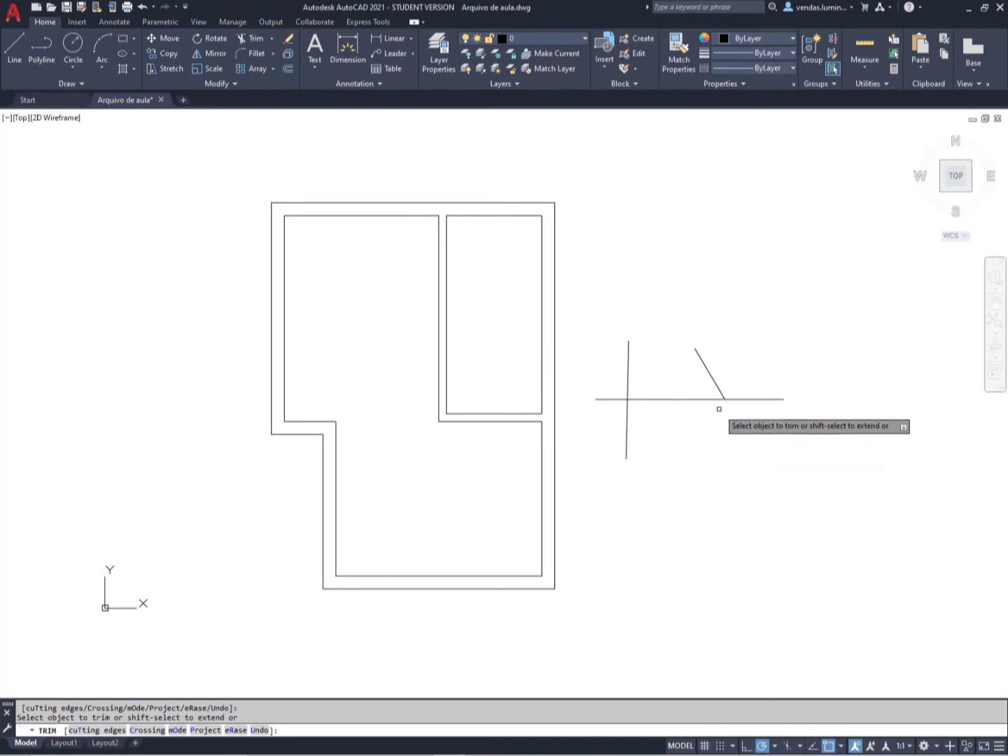
{"action": "left_click", "coordinate": [628, 350]}
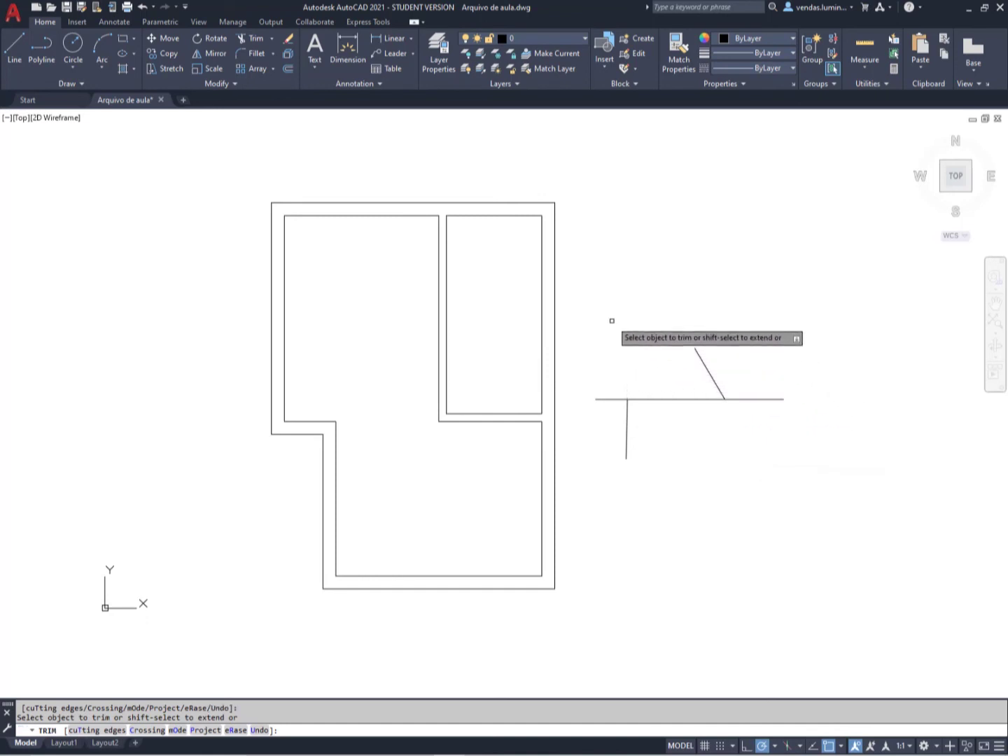
{"action": "key", "text": "Escape"}
Erase all three practice lines beside the floor plan
{"action": "left_click", "coordinate": [785, 340]}
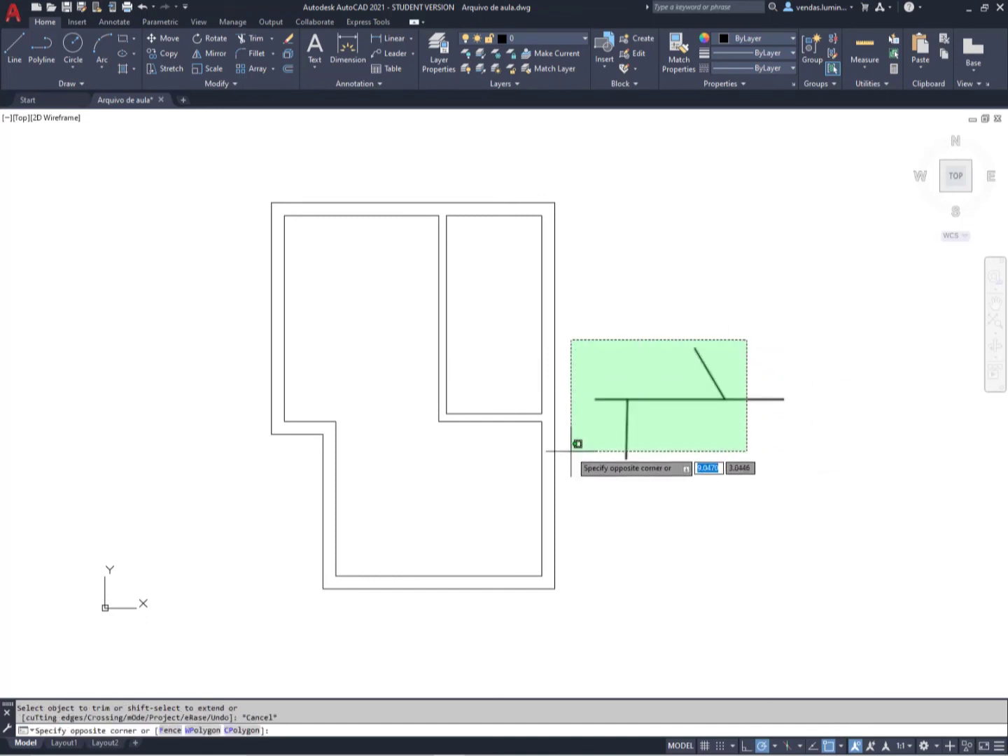
{"action": "left_click", "coordinate": [569, 460]}
{"action": "key", "text": "Delete"}
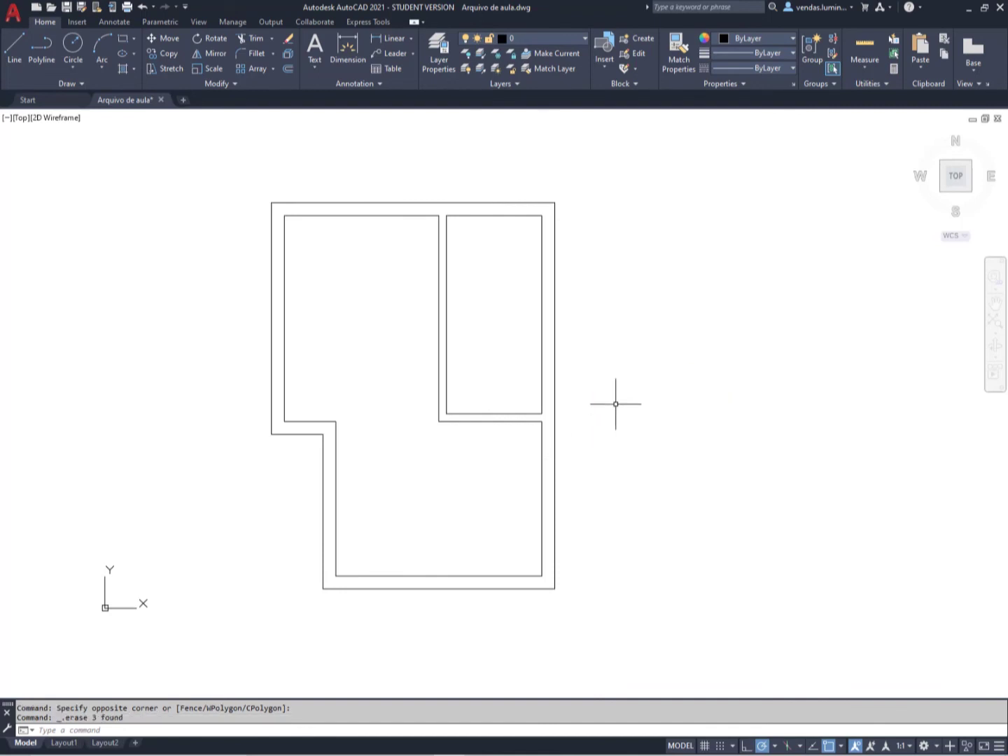
{"action": "middle_click_drag", "start_coordinate": [518, 354], "coordinate": [560, 354]}
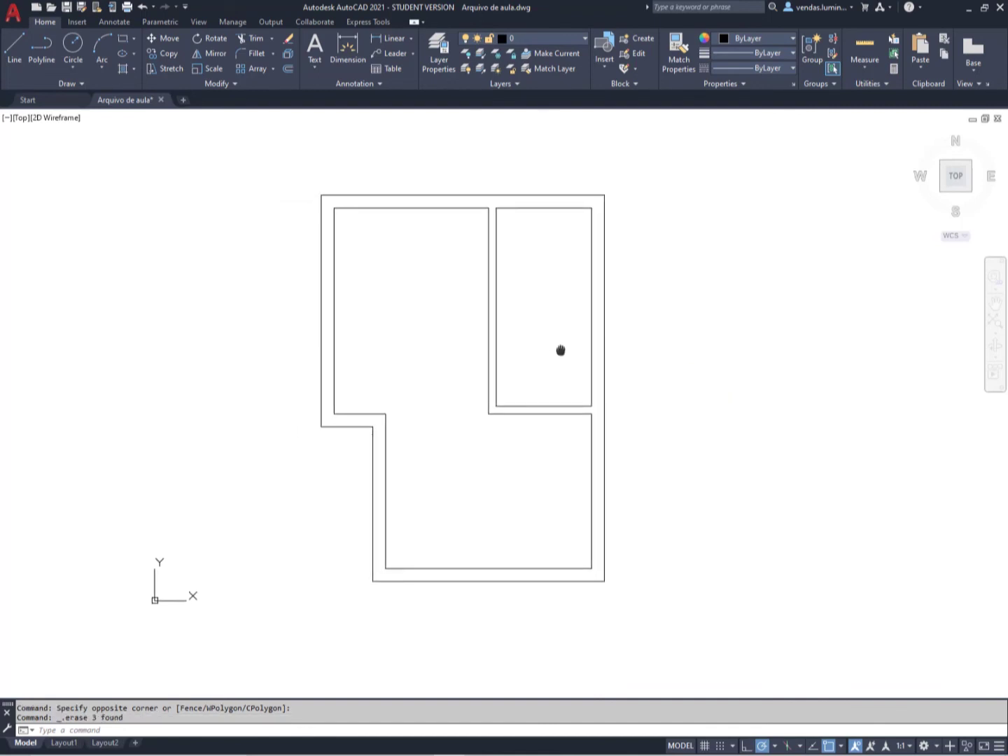